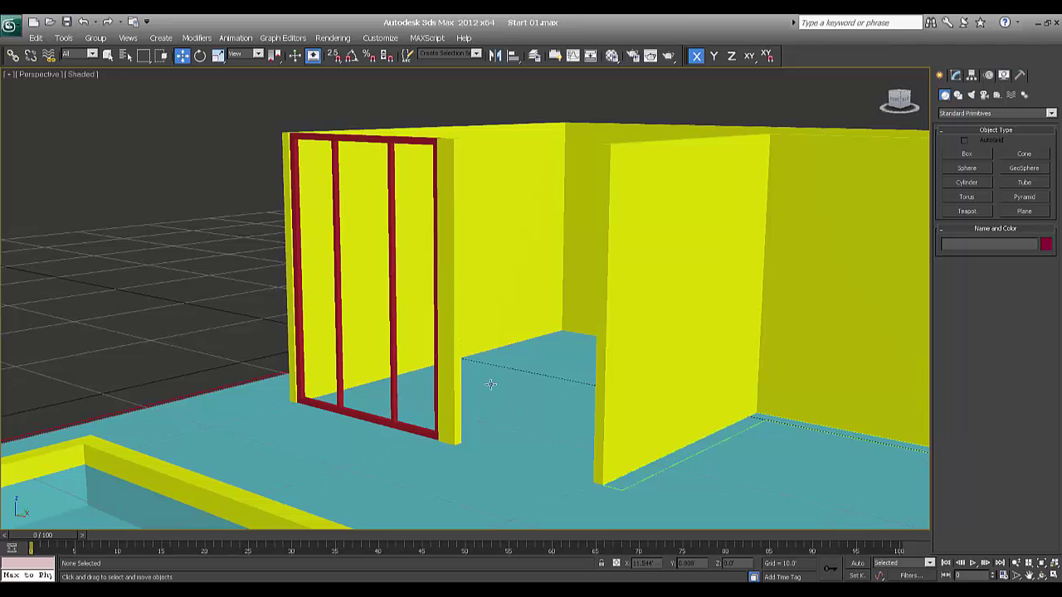
Inspect the yellow wall's extrusion settings, then select the red door frame.
alt+middle_drag(471, 425, 489, 425)
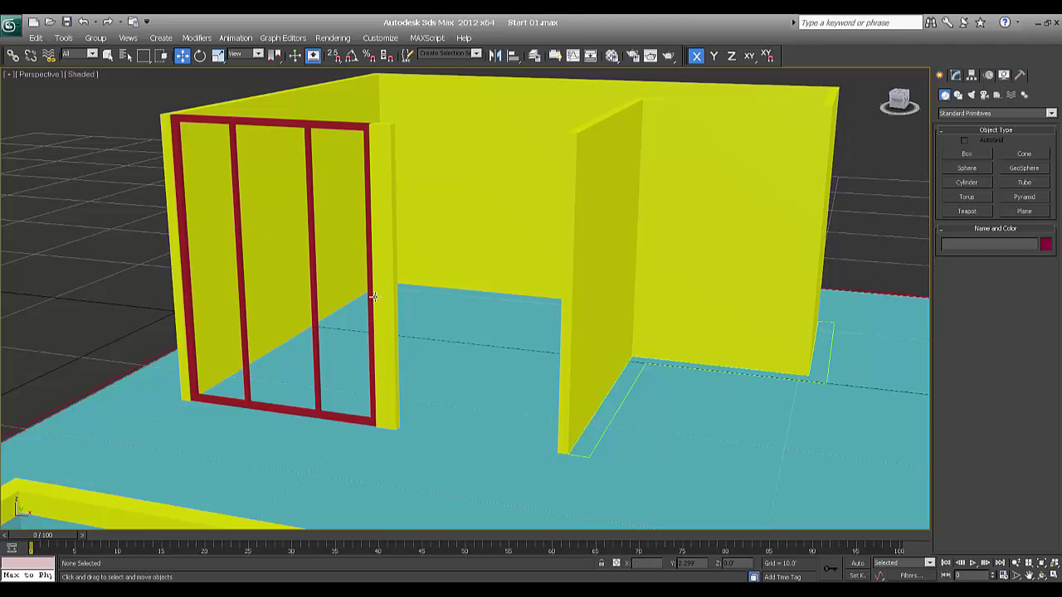
scroll(373, 296, down, 3)
alt+middle_drag(382, 332, 418, 328)
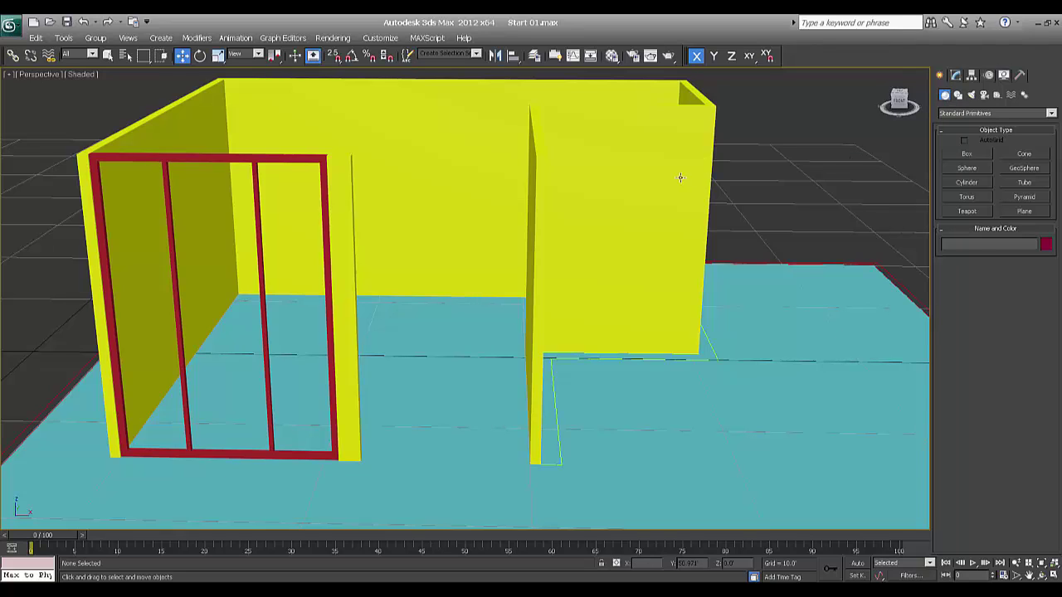
click(680, 177)
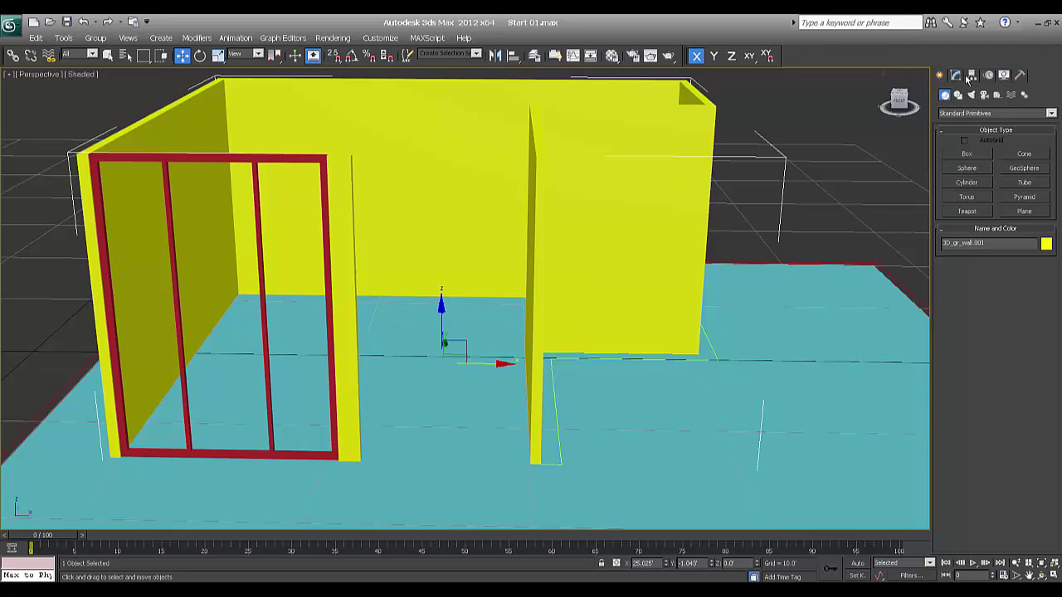
click(956, 76)
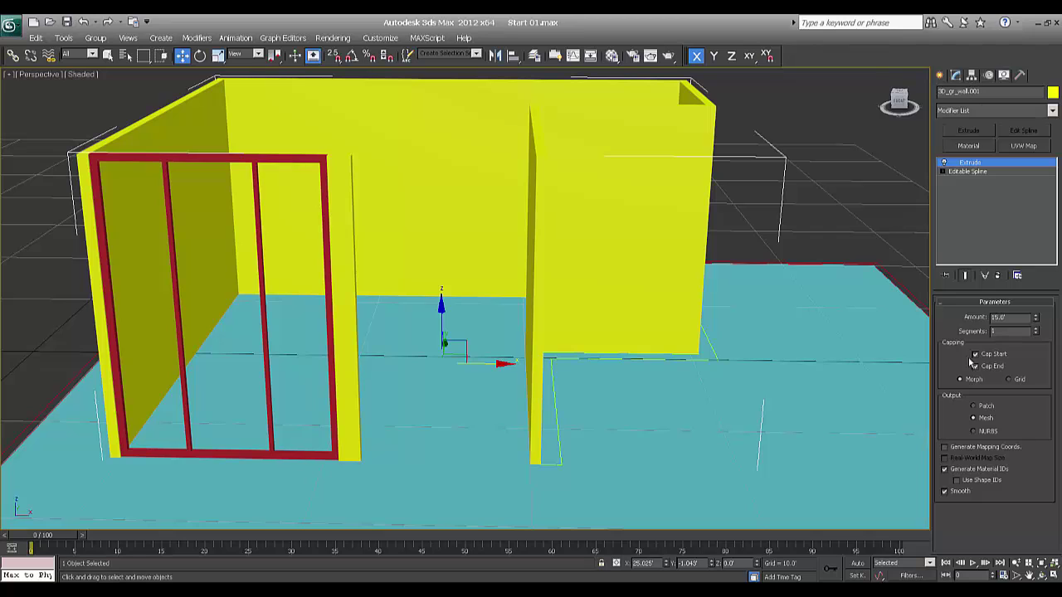
alt+middle_drag(433, 330, 420, 335)
middle_drag(258, 283, 285, 285)
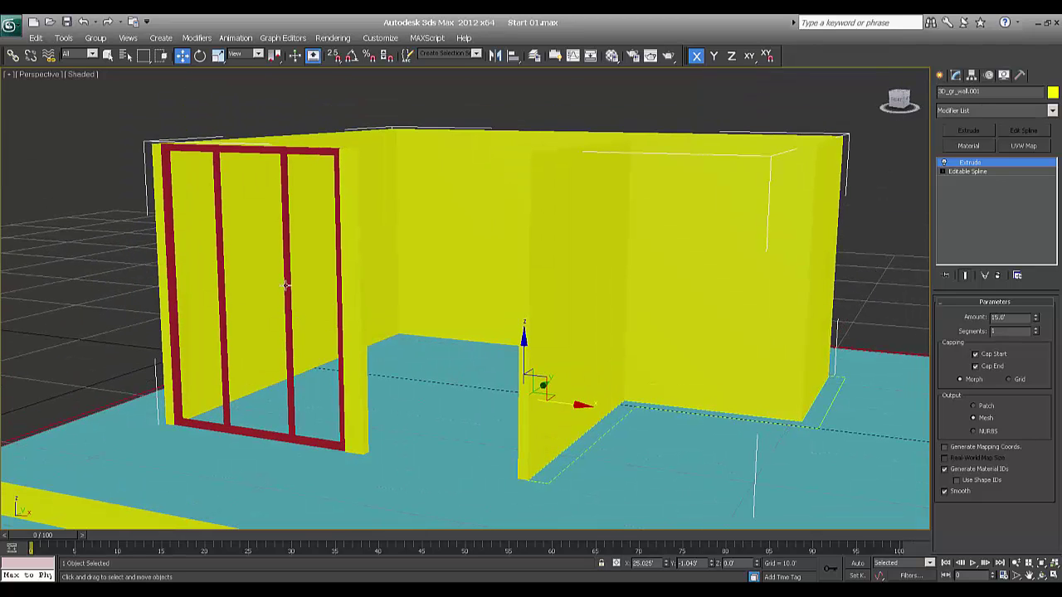
click(170, 114)
click(217, 150)
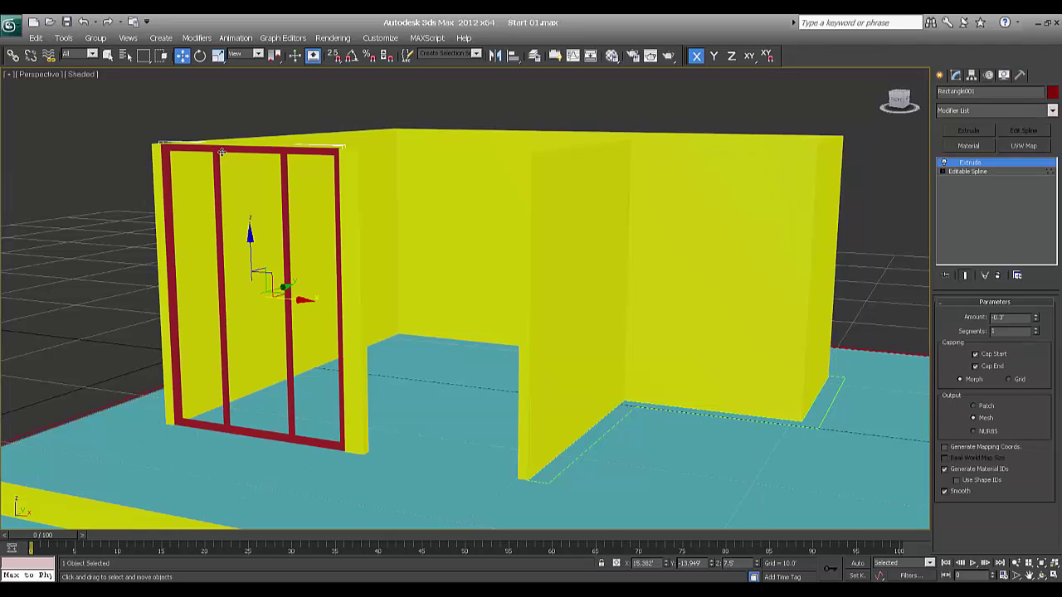
click(938, 77)
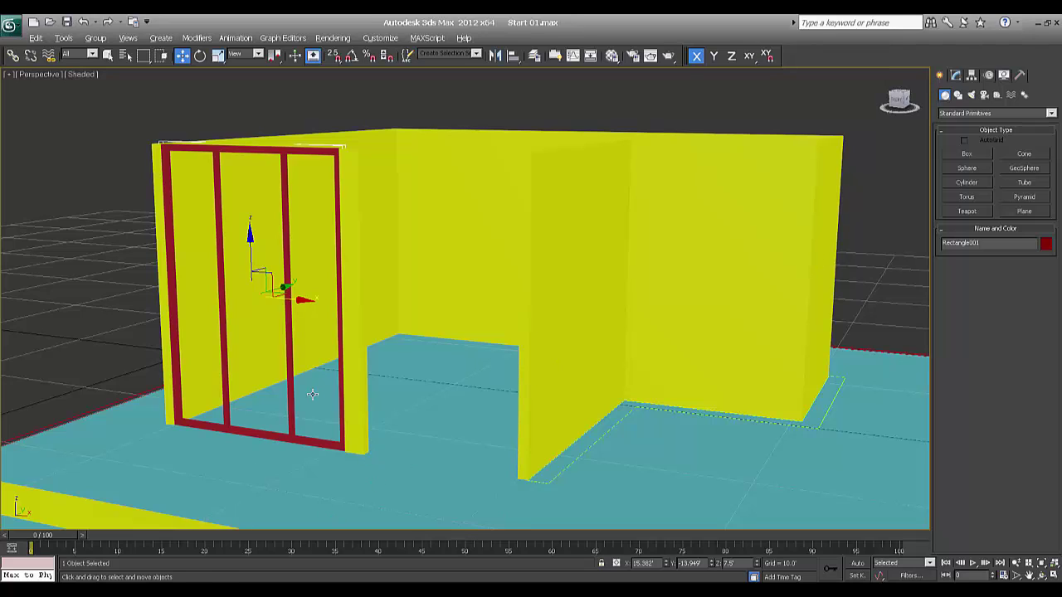
Draw a light-blue box on the floor and give it a height of 12 ft.
alt+middle_drag(312, 394, 342, 408)
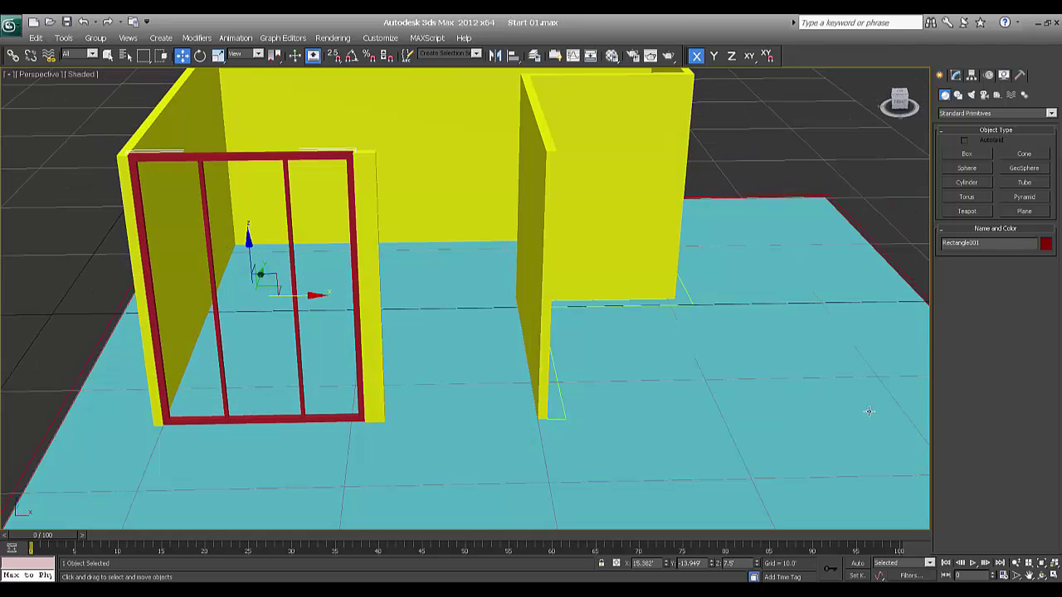
click(965, 155)
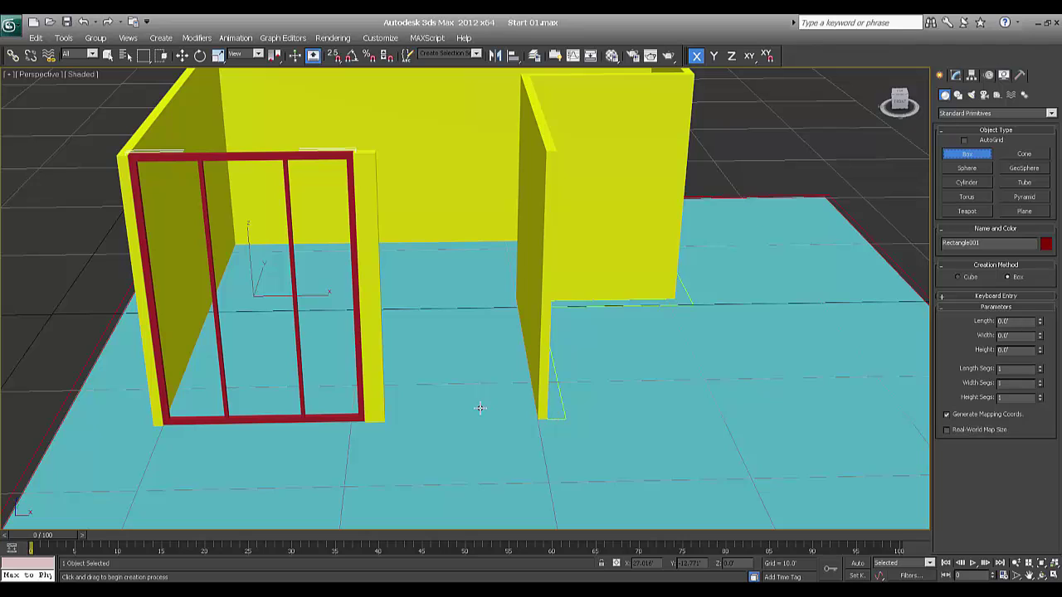
drag(479, 408, 438, 462)
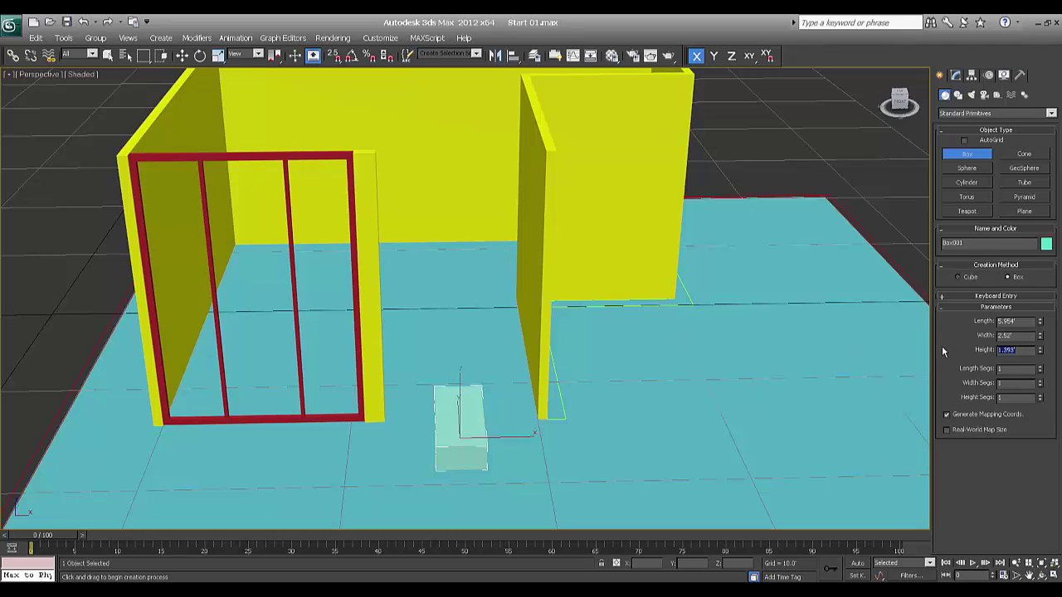
text(12)
key(Return)
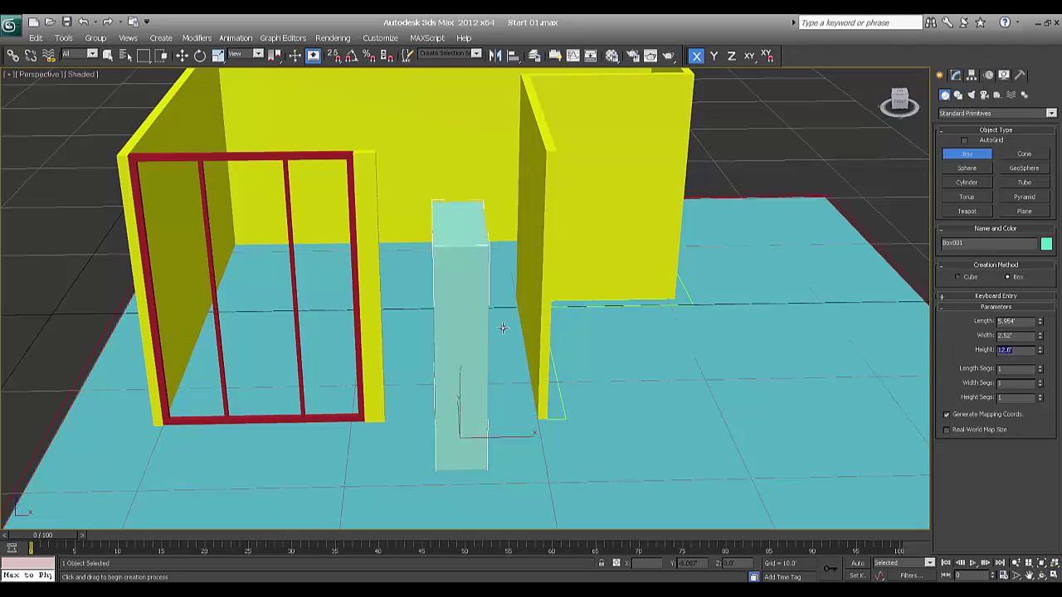
In wireframe Front view, slide the box left along X beside the red door frame.
key(w)
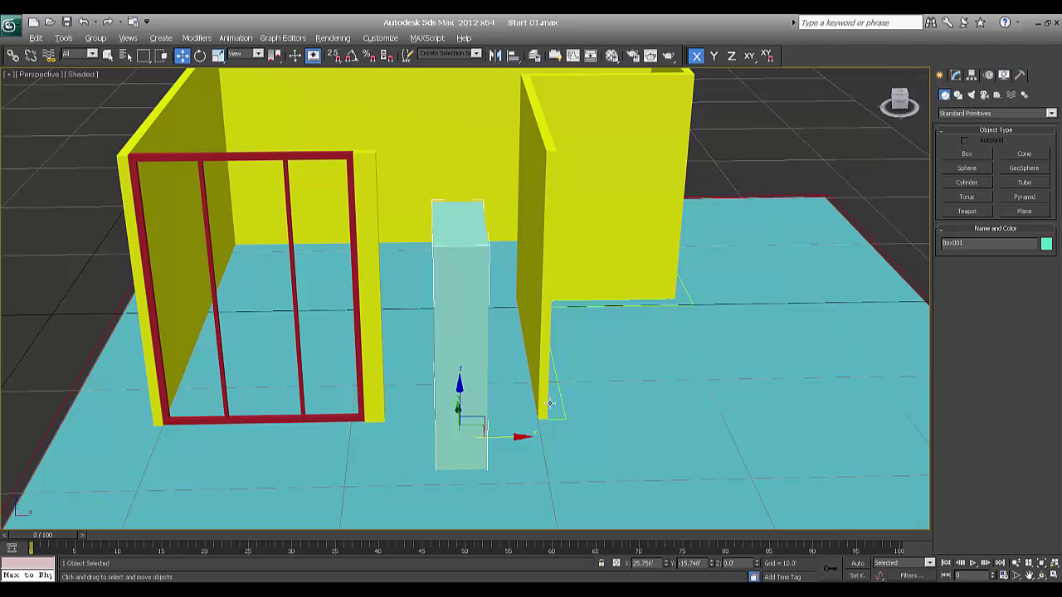
key(f)
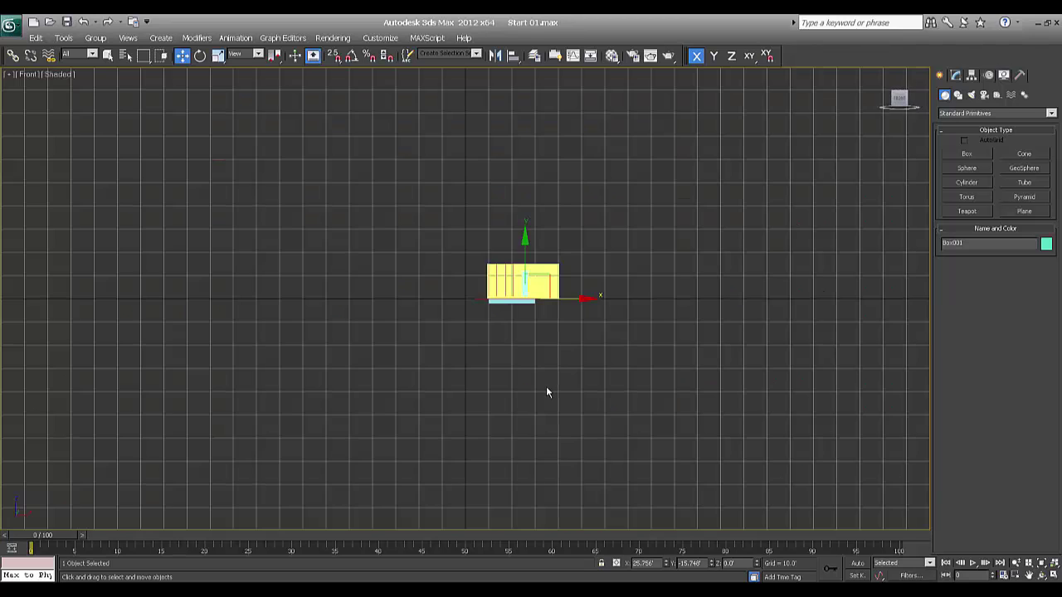
key(z)
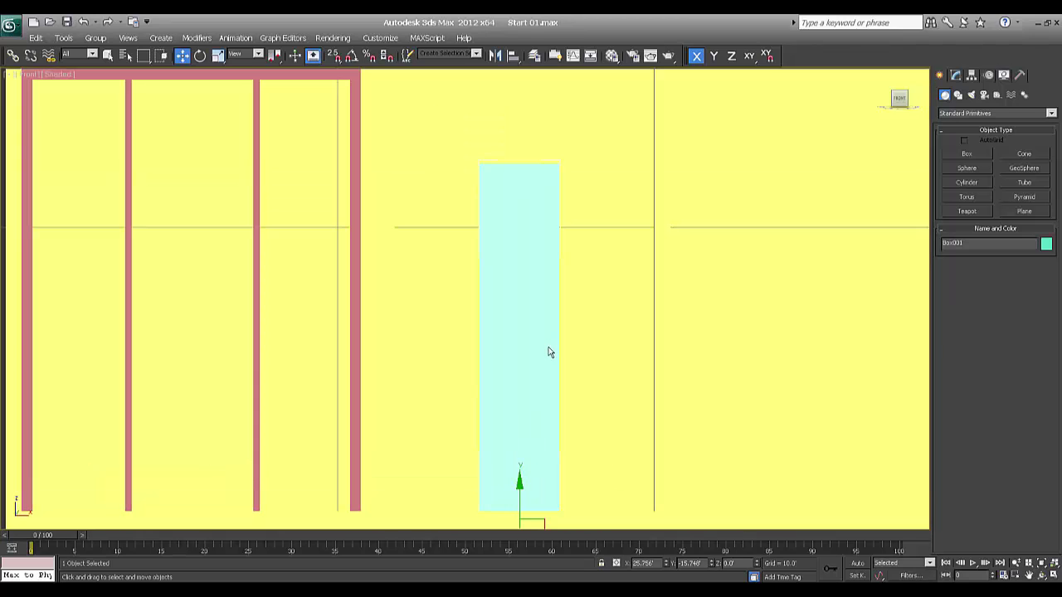
key(F3)
middle_drag(590, 438, 639, 335)
drag(621, 440, 474, 440)
middle_drag(536, 212, 579, 354)
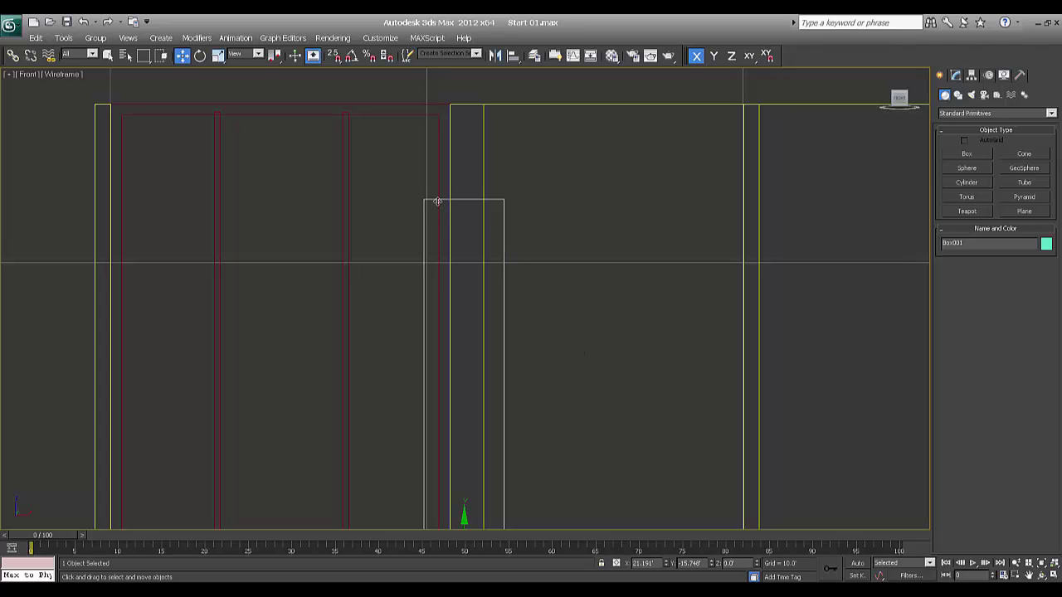
Select the red door frame, Rectangle001.
click(346, 145)
scroll(592, 276, down, 3)
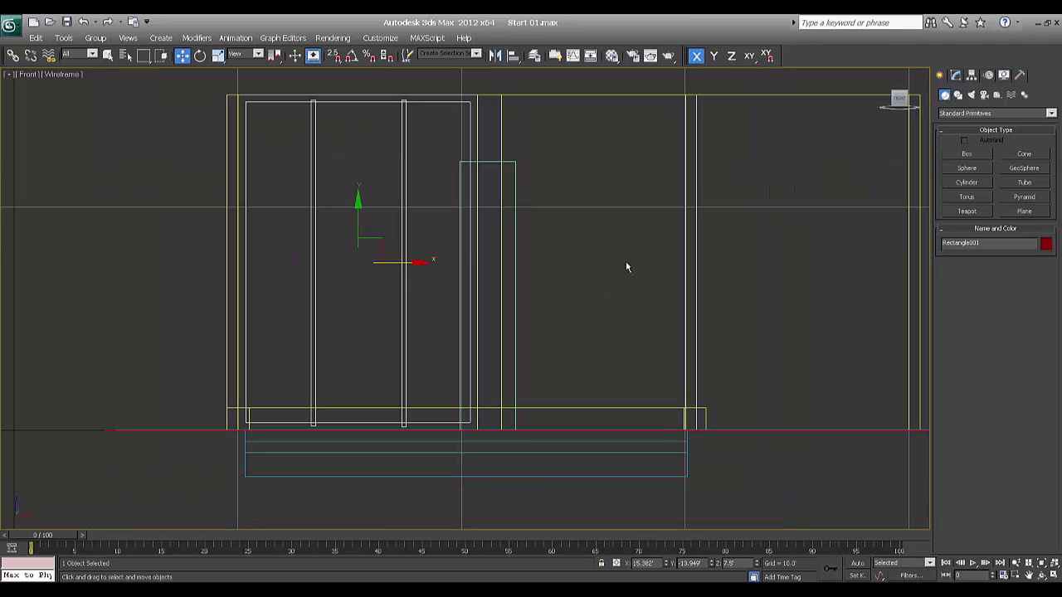
middle_drag(628, 266, 619, 278)
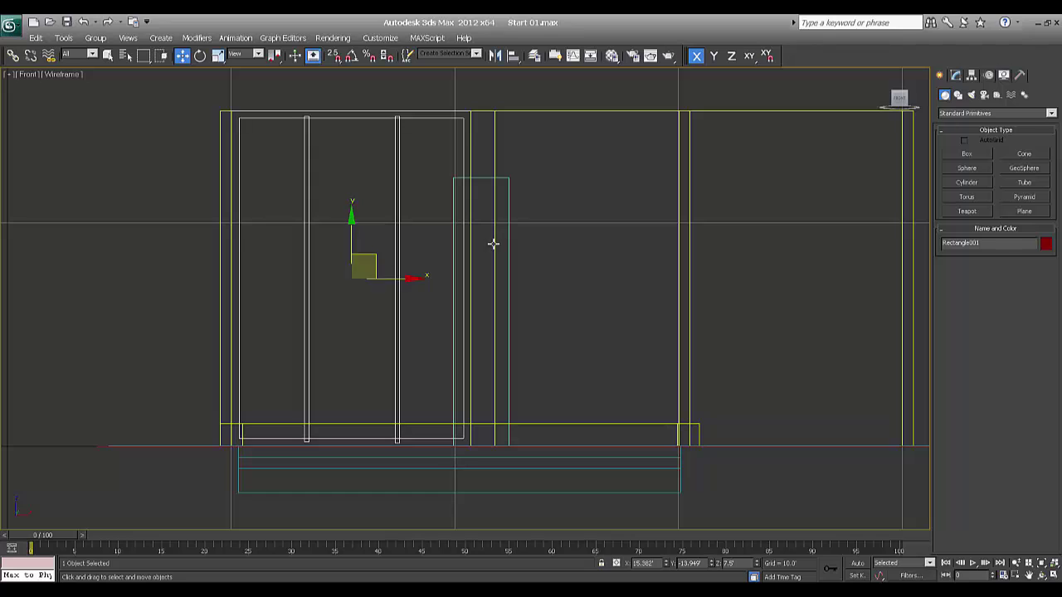
Move the door frame's pivot down to its base with Affect Pivot Only.
click(972, 76)
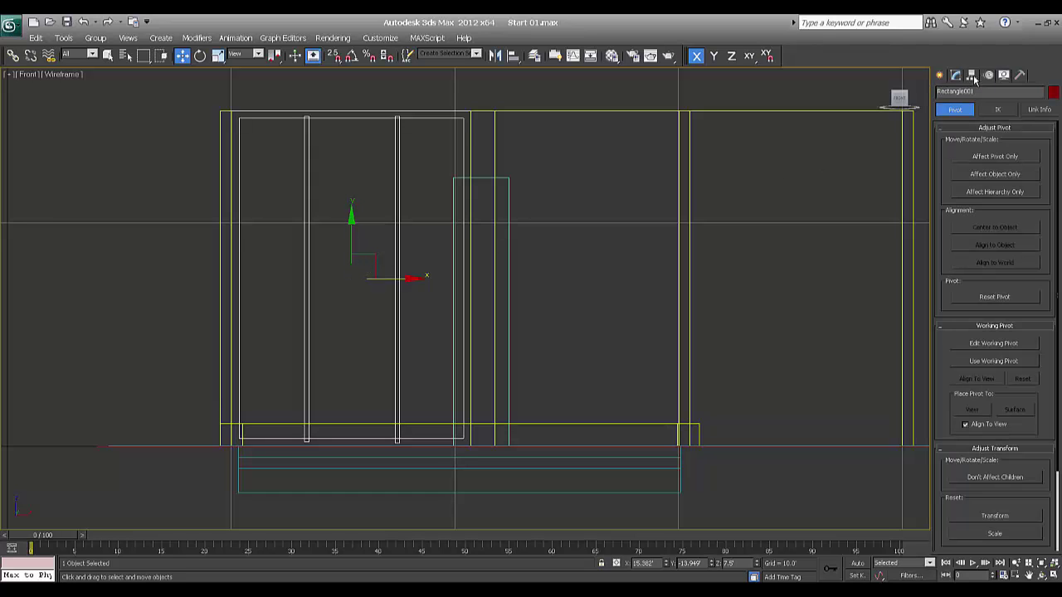
click(996, 158)
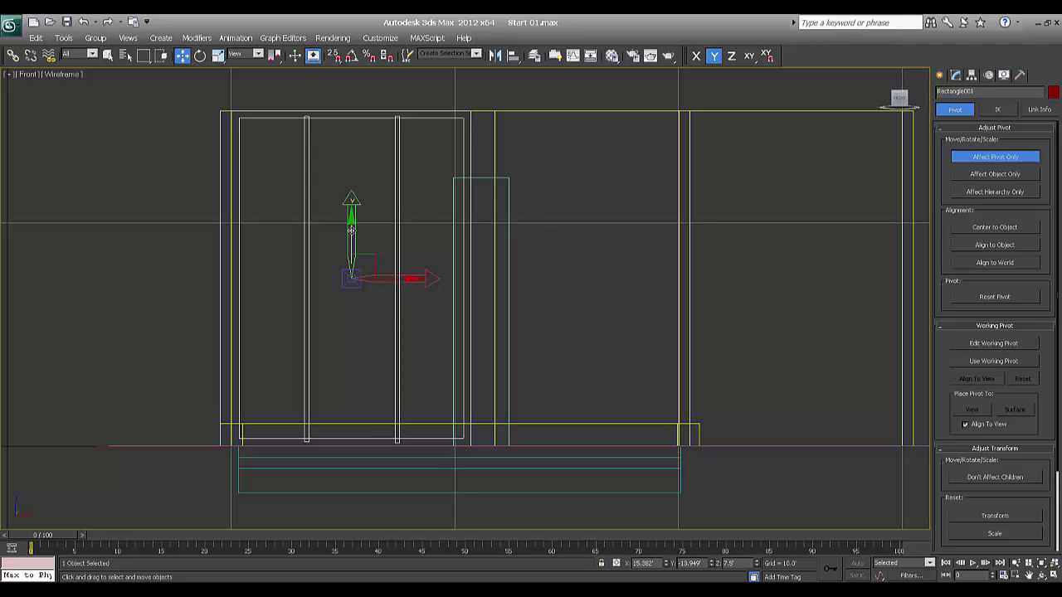
drag(351, 230, 351, 392)
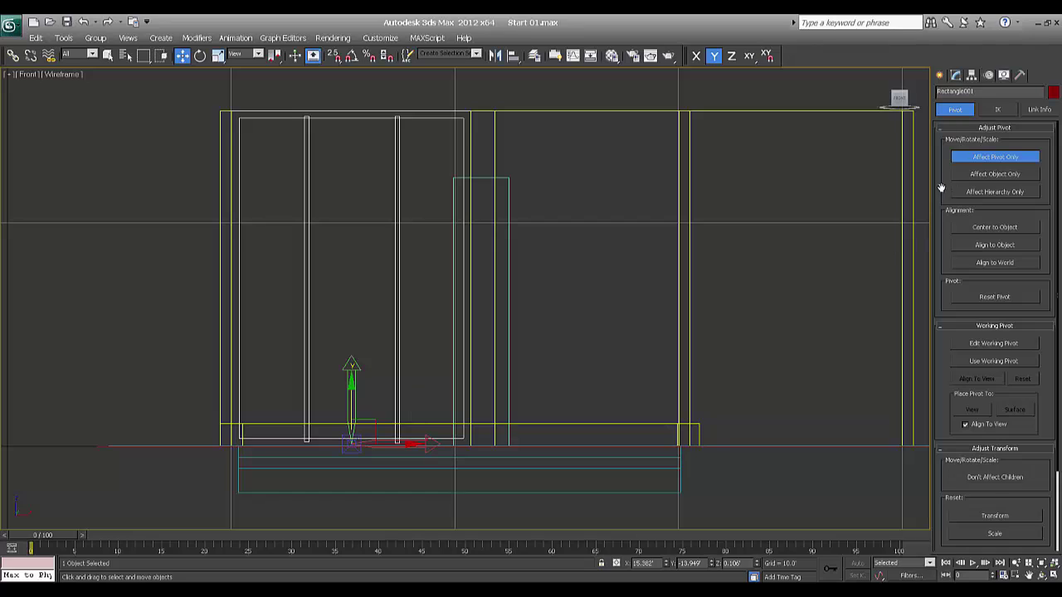
click(969, 157)
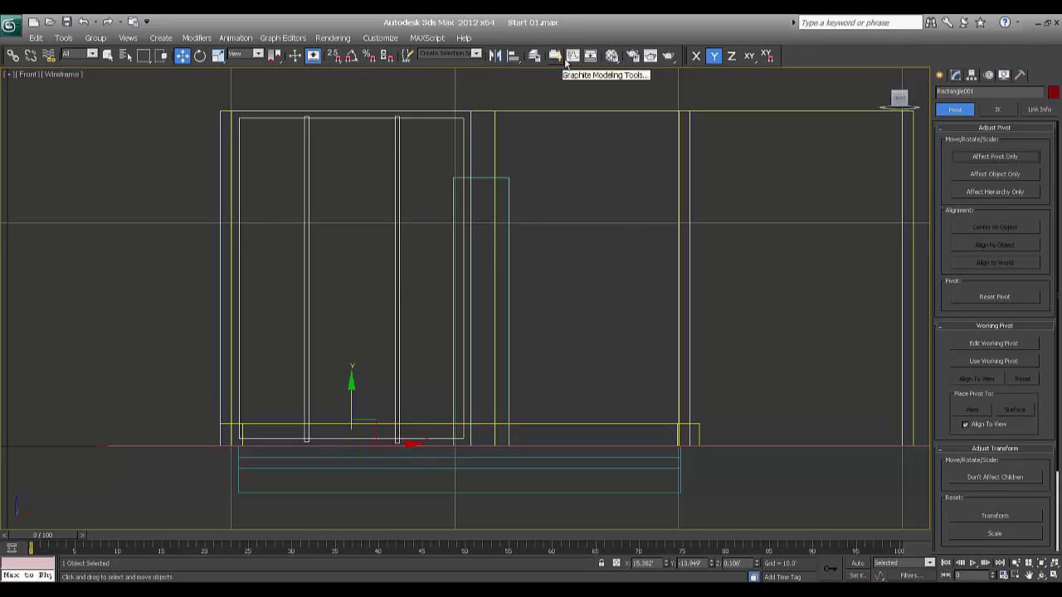
Scale the door frame along Y down to the box height, back in shaded Perspective.
key(r)
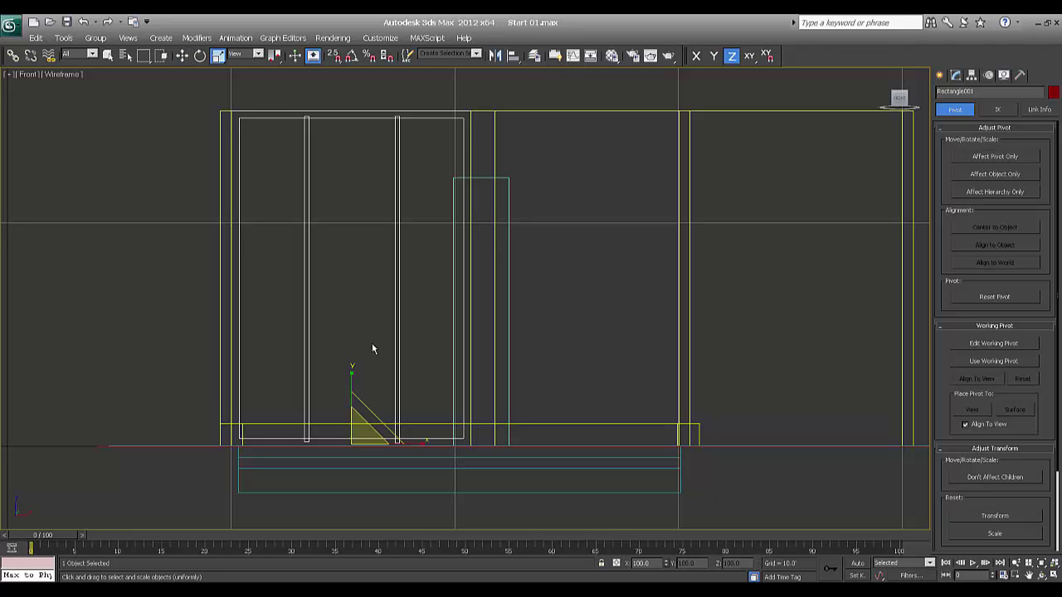
mouse_move(351, 377)
mouse_down()
mouse_move(352, 388)
mouse_move(351, 374)
mouse_up()
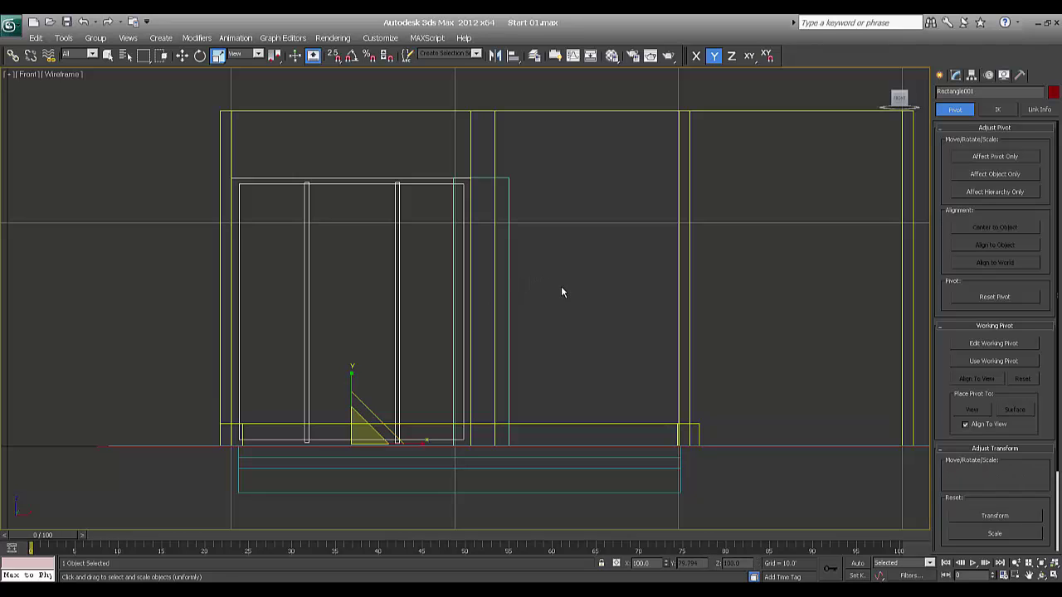
mouse_move(561, 292)
middle_down()
mouse_move(530, 285)
mouse_move(522, 332)
mouse_move(486, 355)
mouse_move(486, 368)
mouse_move(500, 362)
mouse_move(465, 345)
middle_up()
key(p)
scroll(534, 303, down, 5)
key(F3)
Delete the tall light-blue reference box.
click(443, 307)
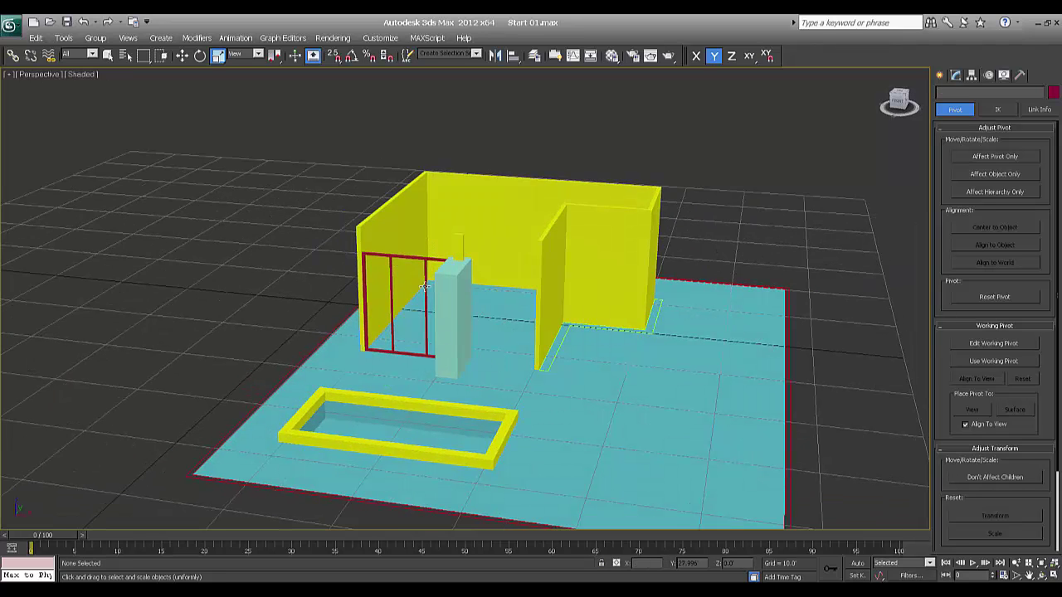
key(Delete)
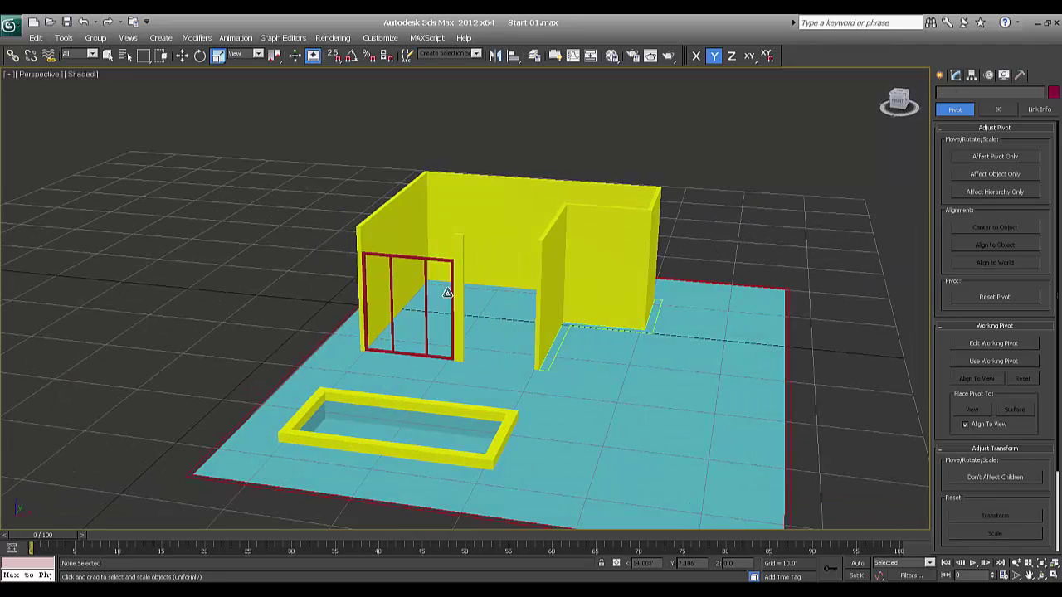
scroll(456, 298, up, 4)
alt+middle_drag(455, 299, 297, 369)
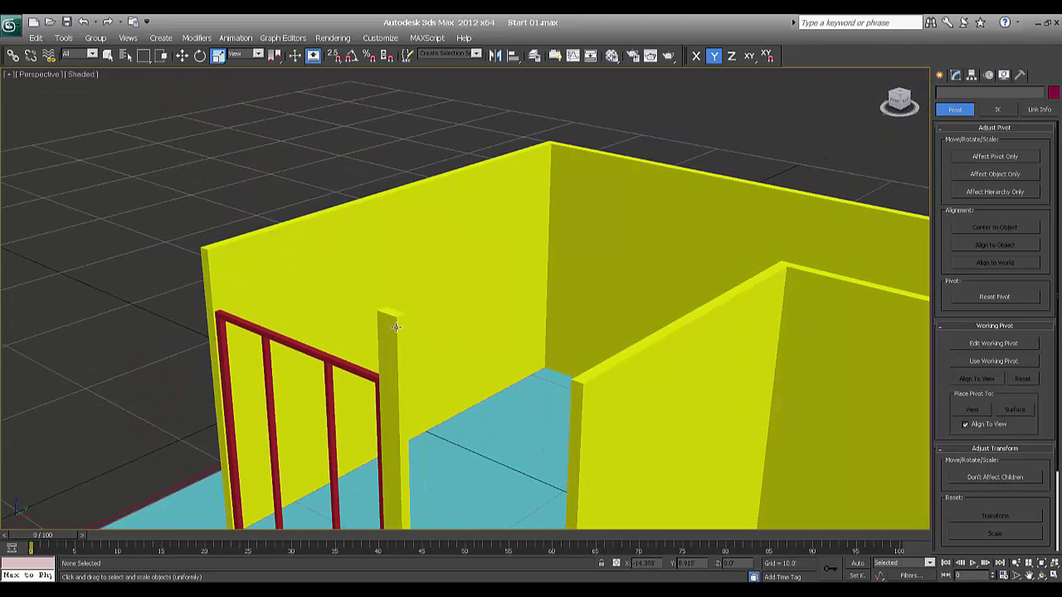
Select the red door frame with Select and Move, facing the first opening.
mouse_move(363, 380)
alt+middle_down()
mouse_move(296, 390)
mouse_move(355, 393)
alt+middle_up()
alt+middle_drag(596, 383, 429, 343)
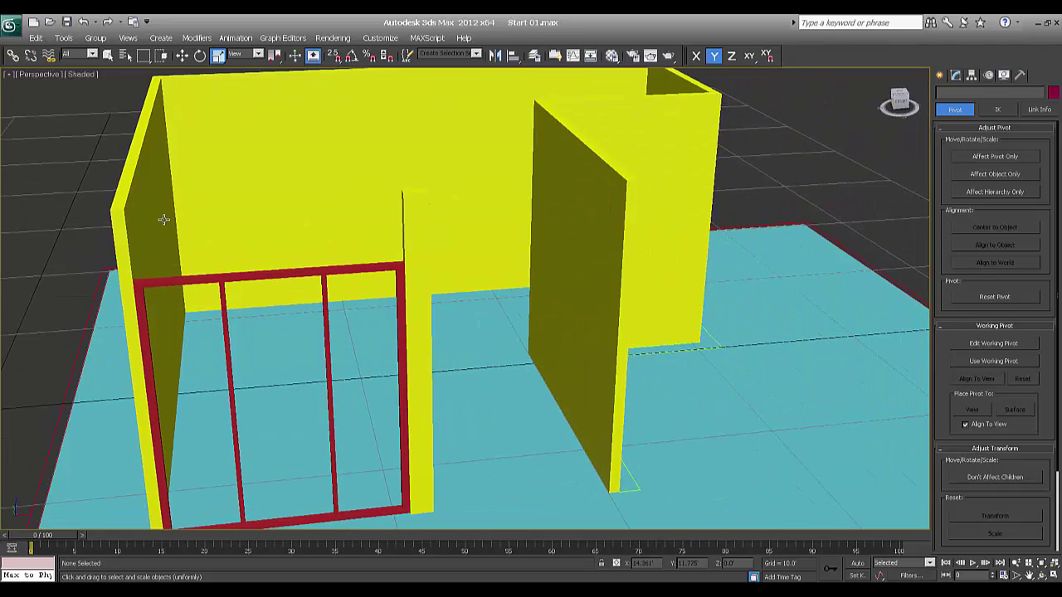
click(204, 282)
key(w)
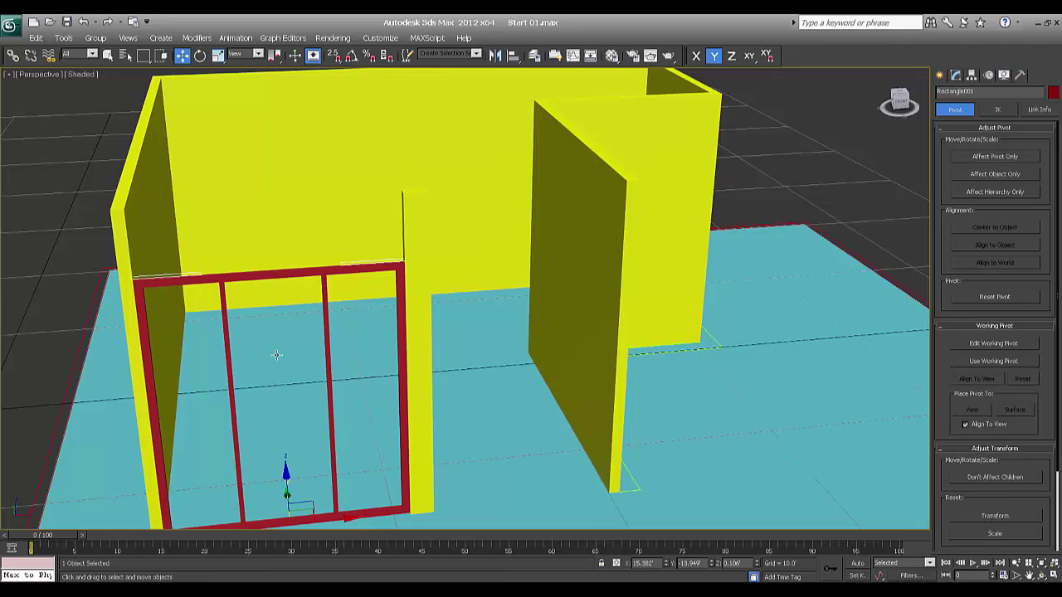
alt+middle_drag(277, 355, 304, 440)
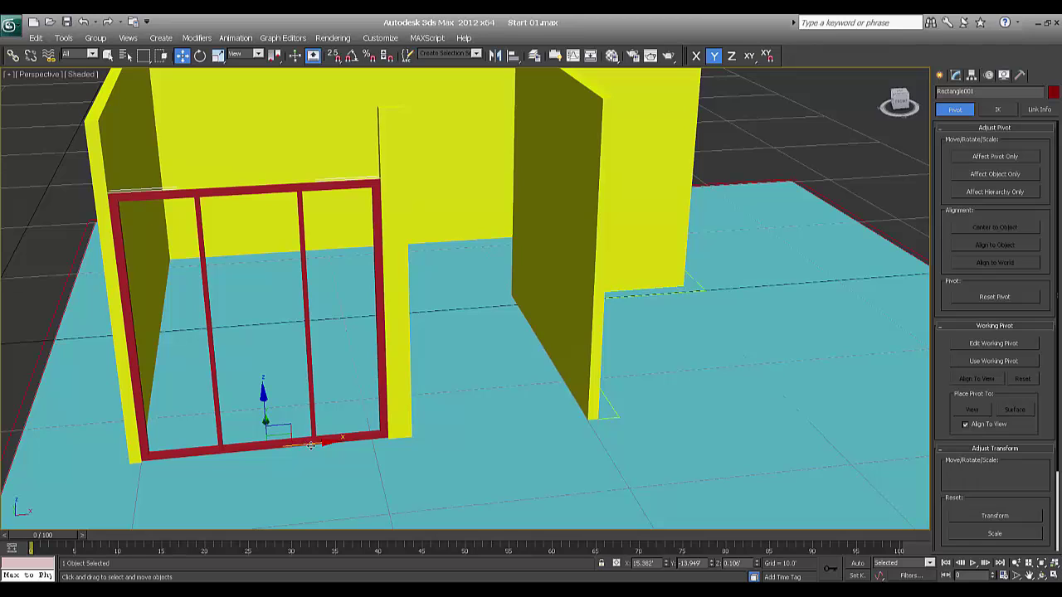
Shift-drag a Copy of the red frame and fit Rectangle002 into the second opening.
shift+drag(310, 445, 529, 455)
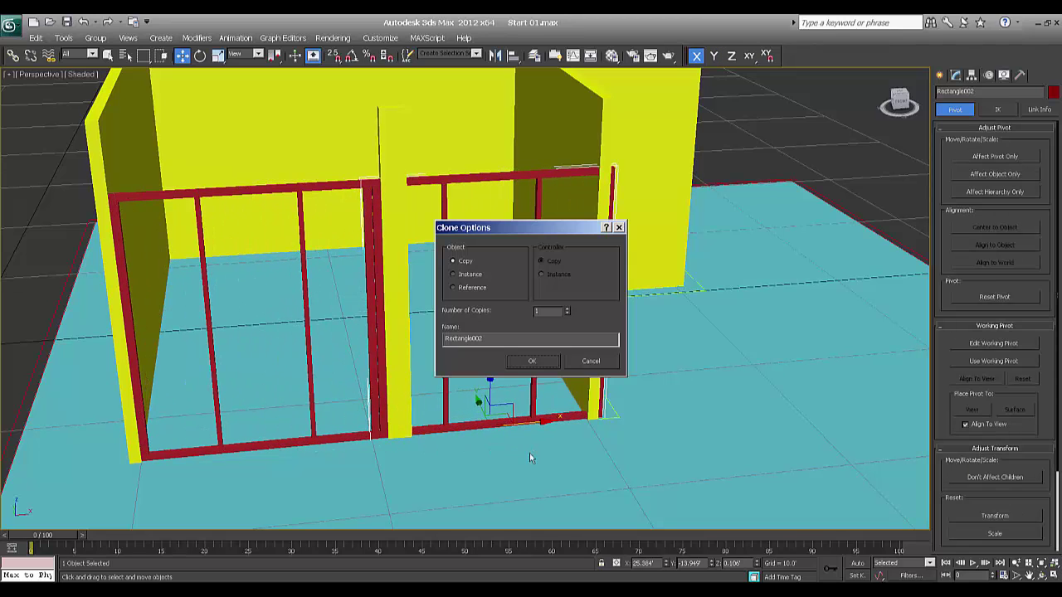
click(531, 362)
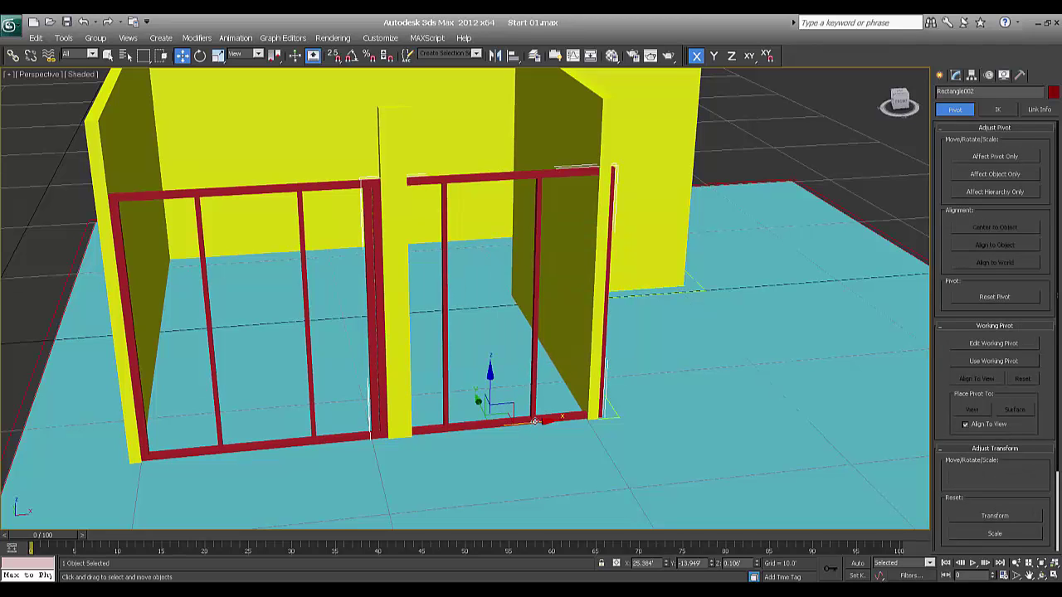
drag(535, 421, 572, 425)
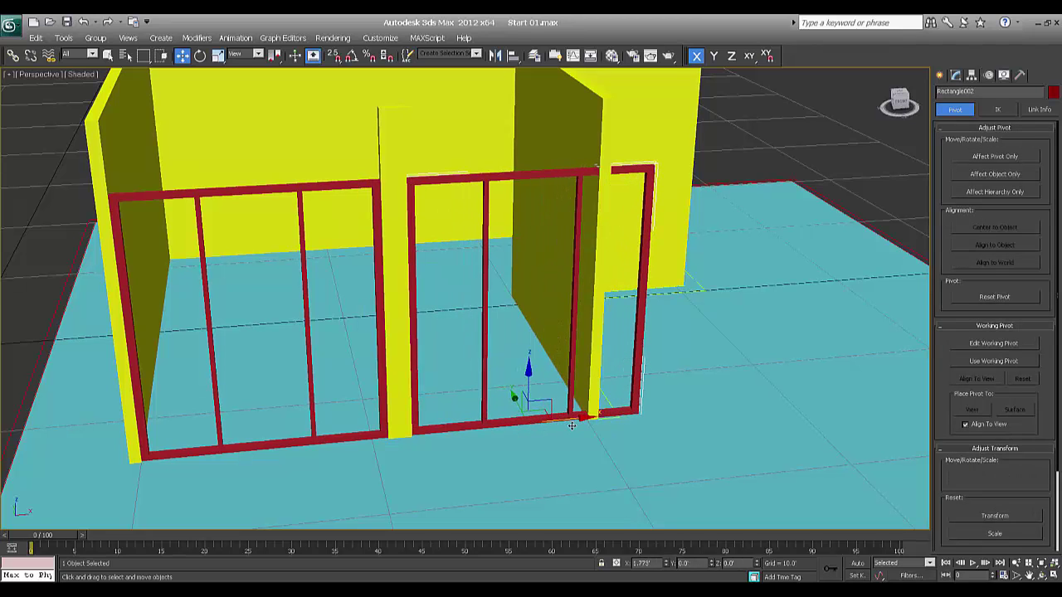
alt+middle_drag(572, 425, 569, 429)
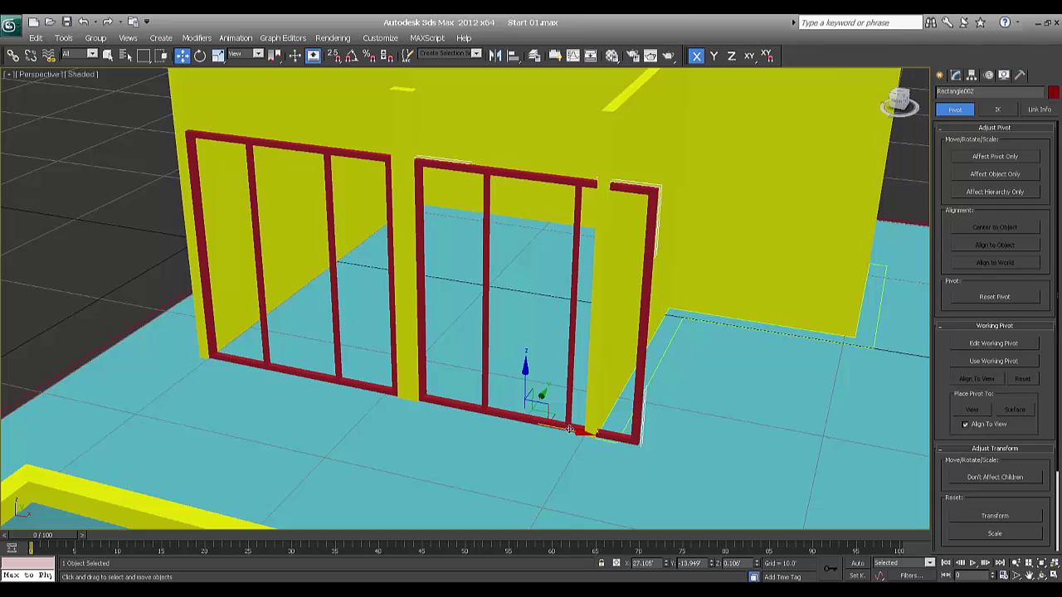
drag(569, 429, 578, 432)
alt+middle_drag(447, 432, 474, 437)
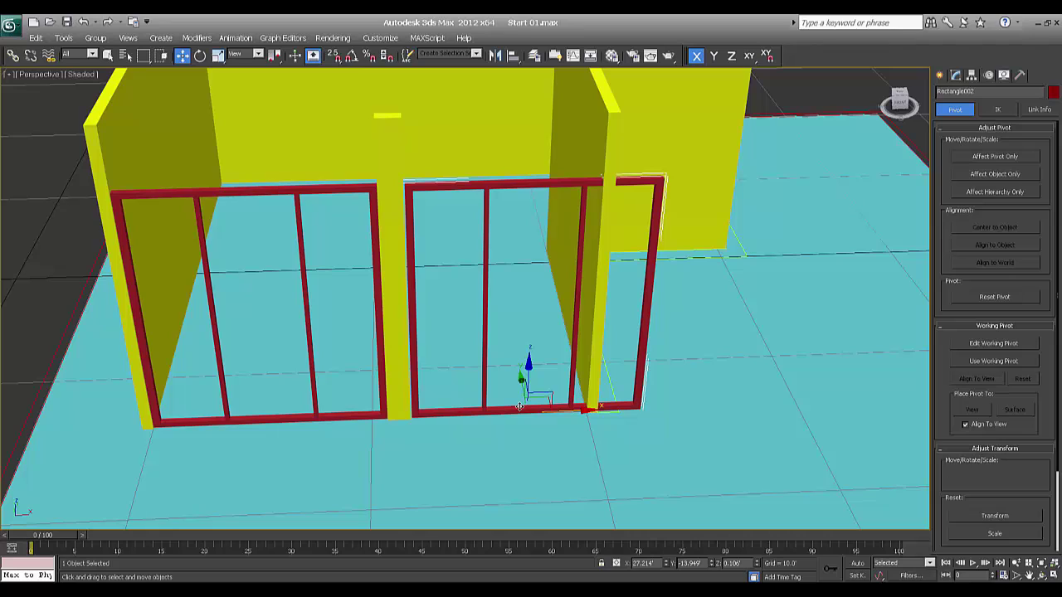
Undo a trial scale and move Rectangle002's pivot to its left edge.
key(r)
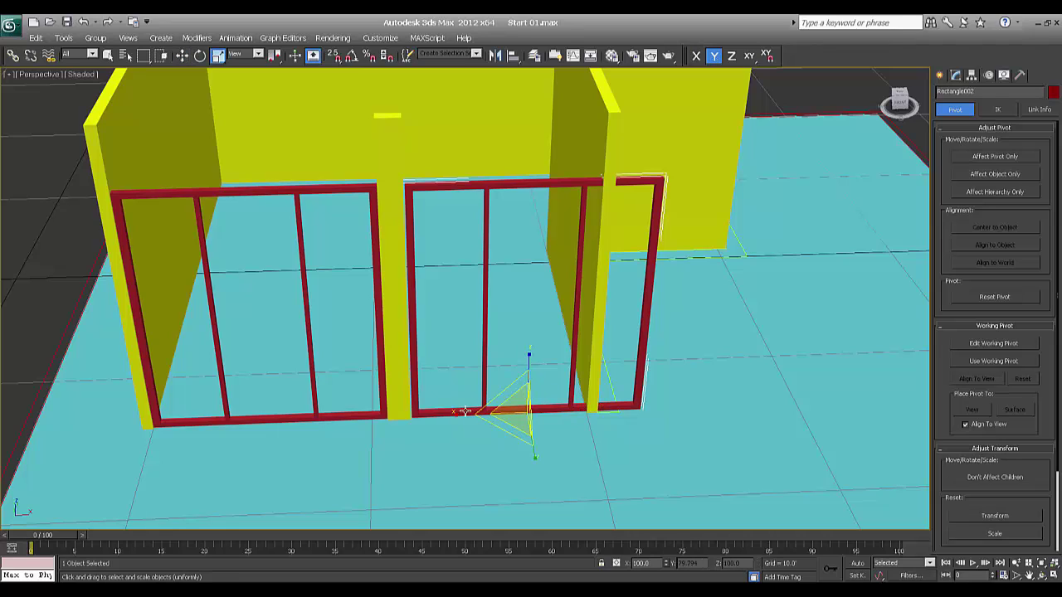
drag(452, 412, 435, 388)
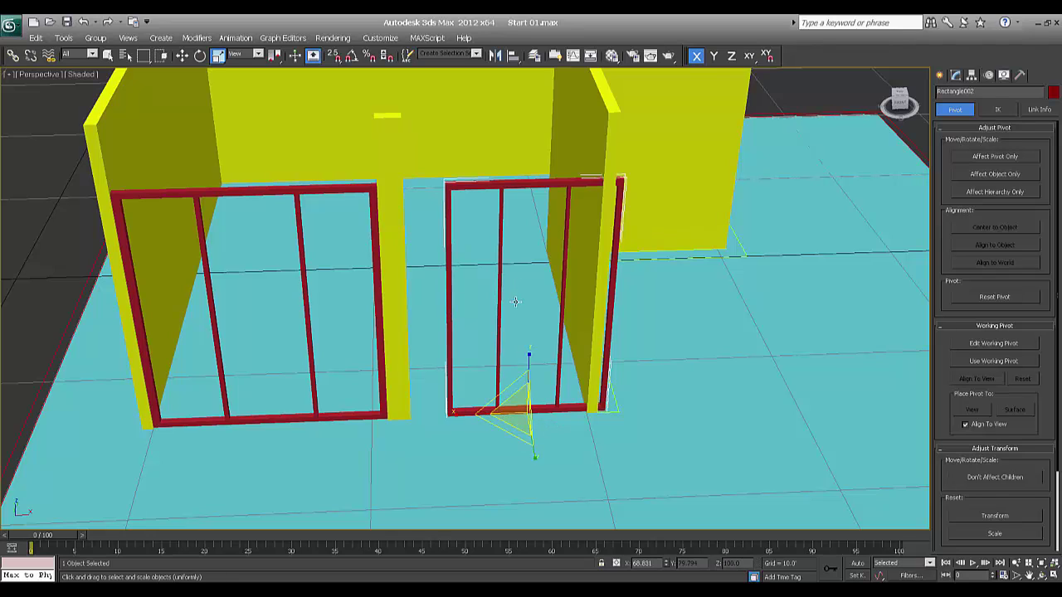
key(ctrl+z)
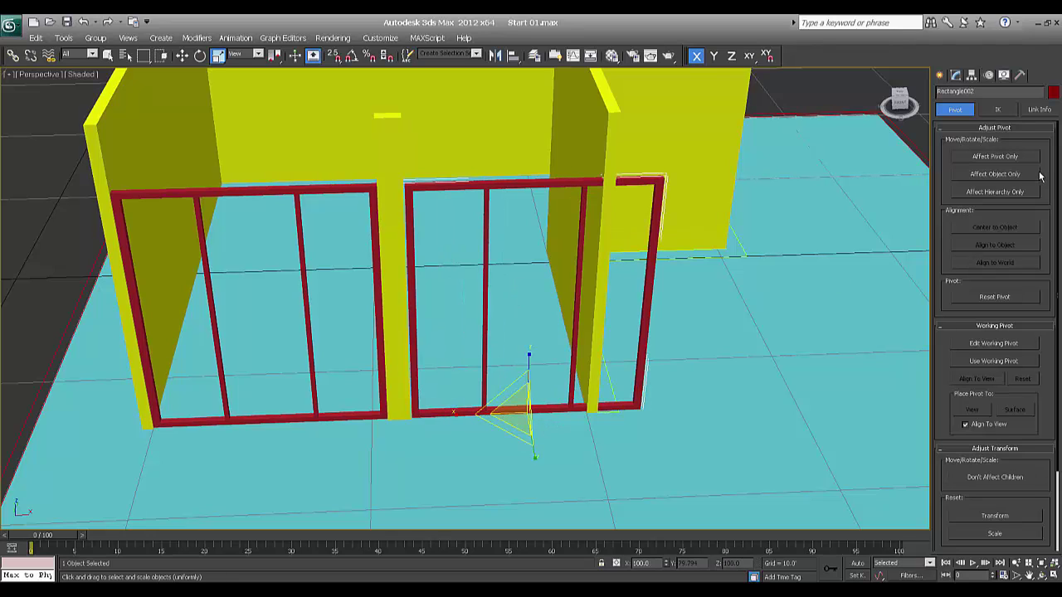
key(w)
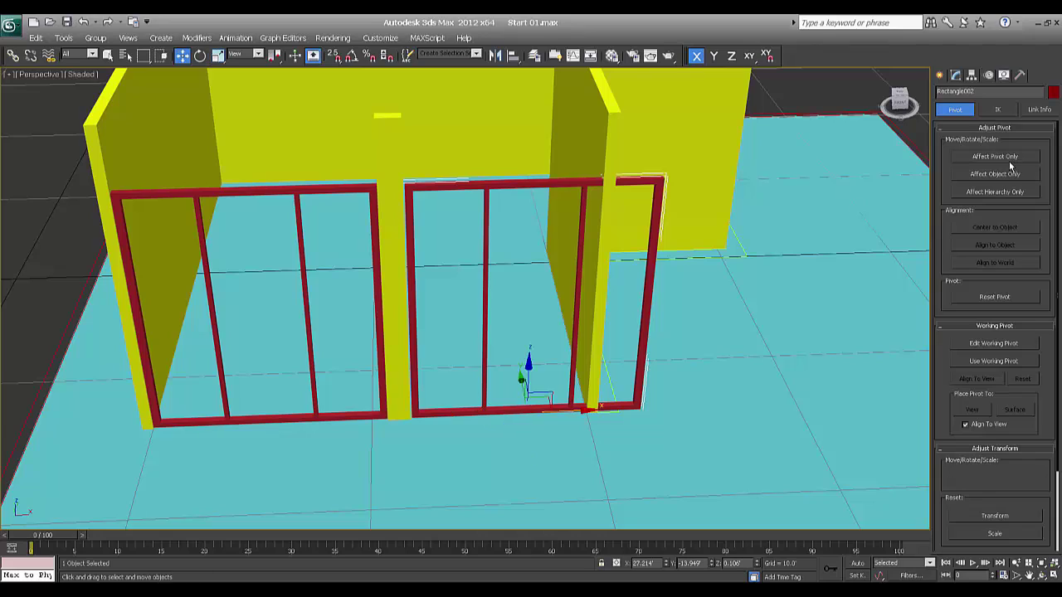
click(994, 157)
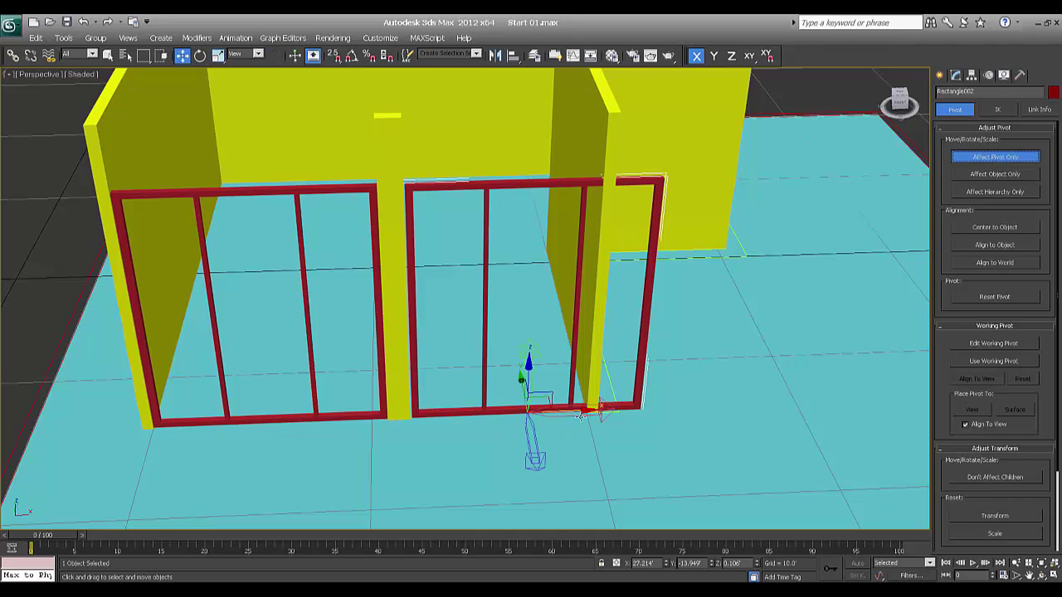
drag(572, 421, 466, 433)
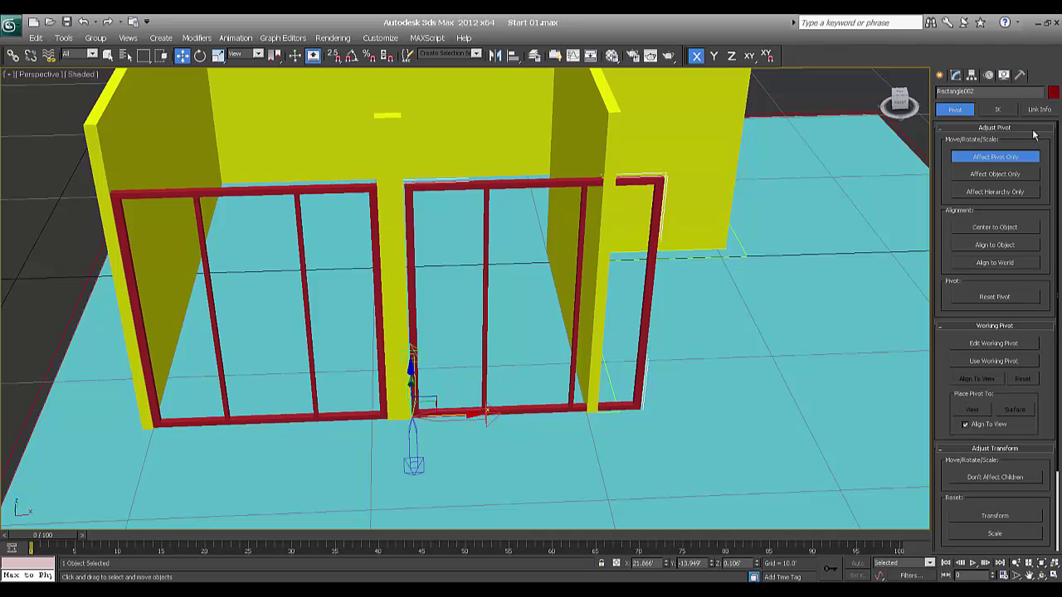
click(996, 158)
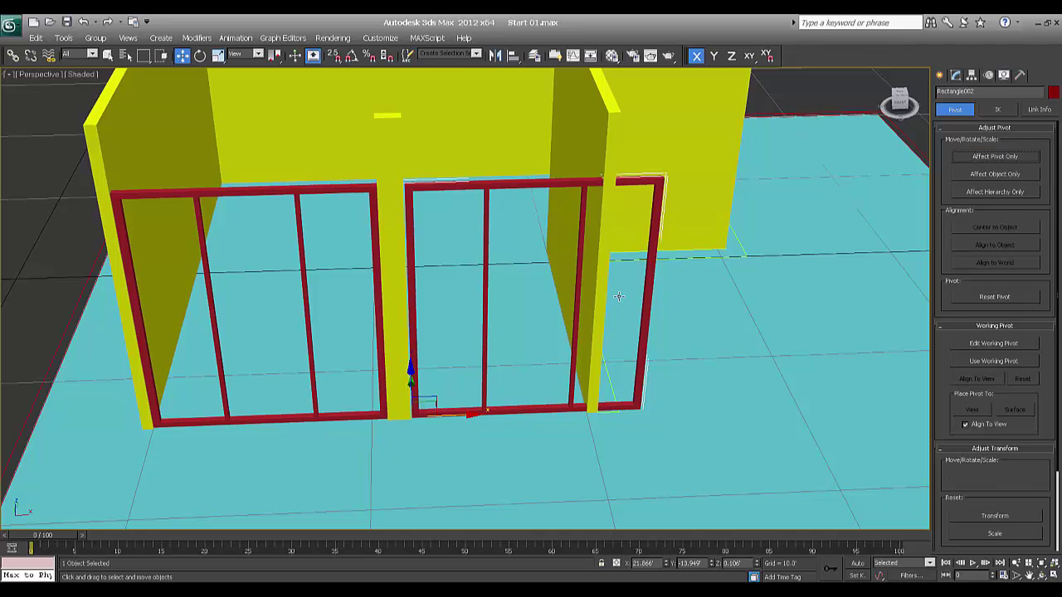
Non-uniformly scale the copied frame along X to about 76% width.
alt+middle_drag(618, 296, 532, 319)
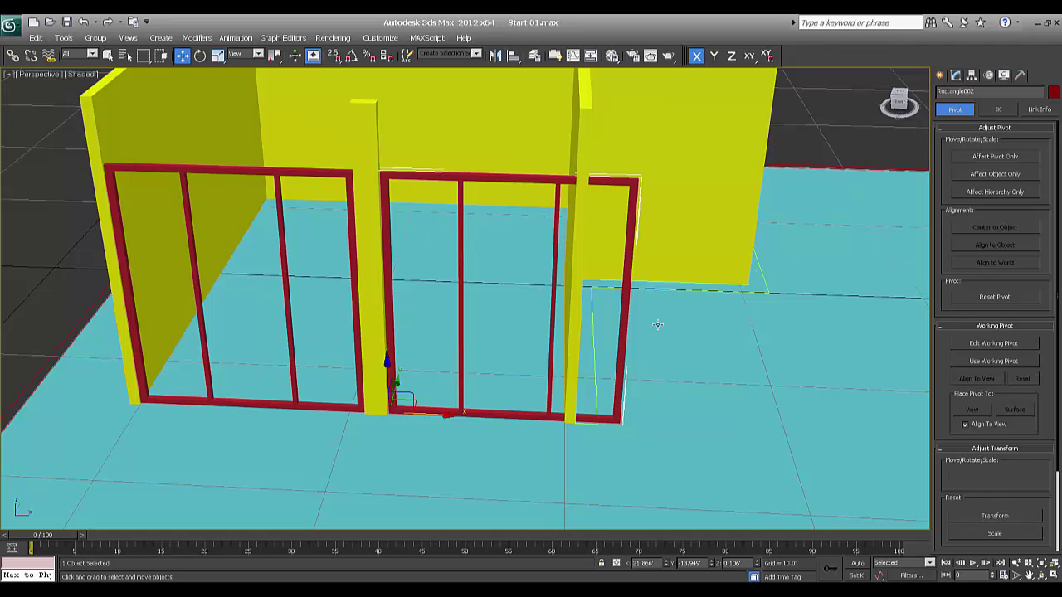
key(r)
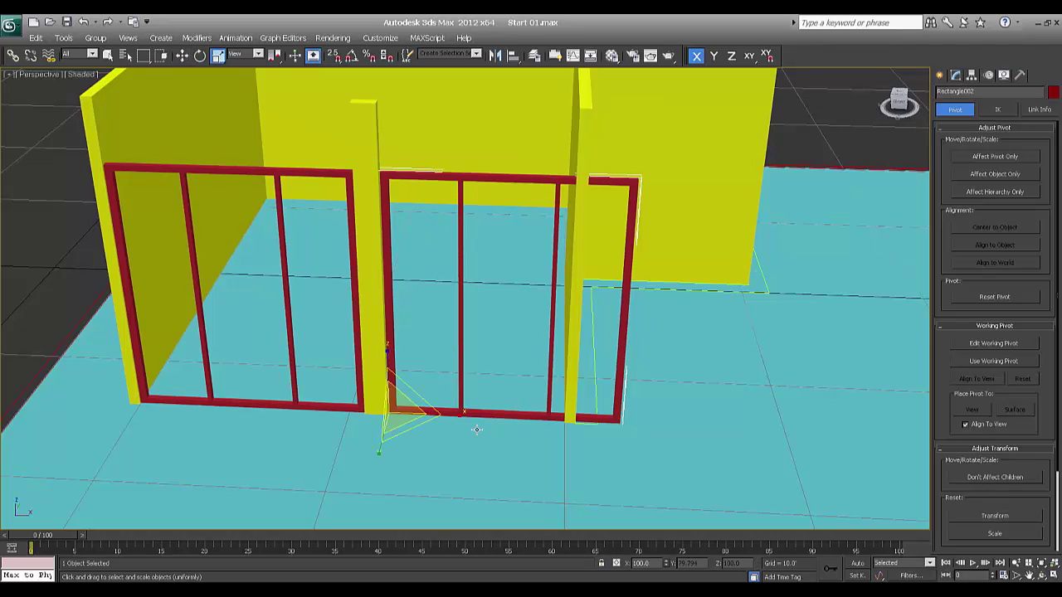
alt+middle_drag(476, 429, 455, 419)
key(r)
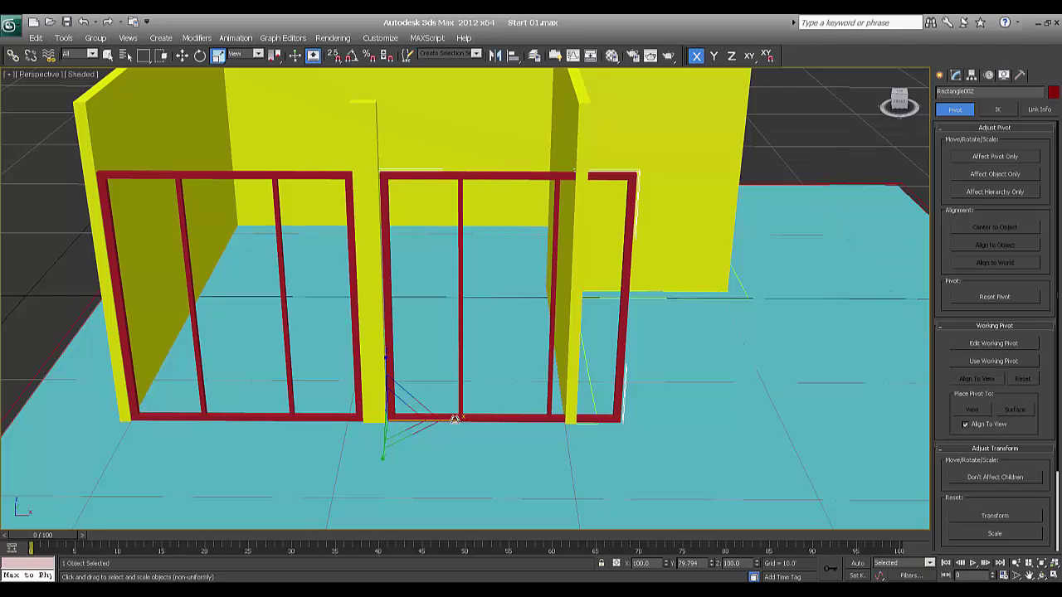
drag(455, 419, 440, 417)
key(r)
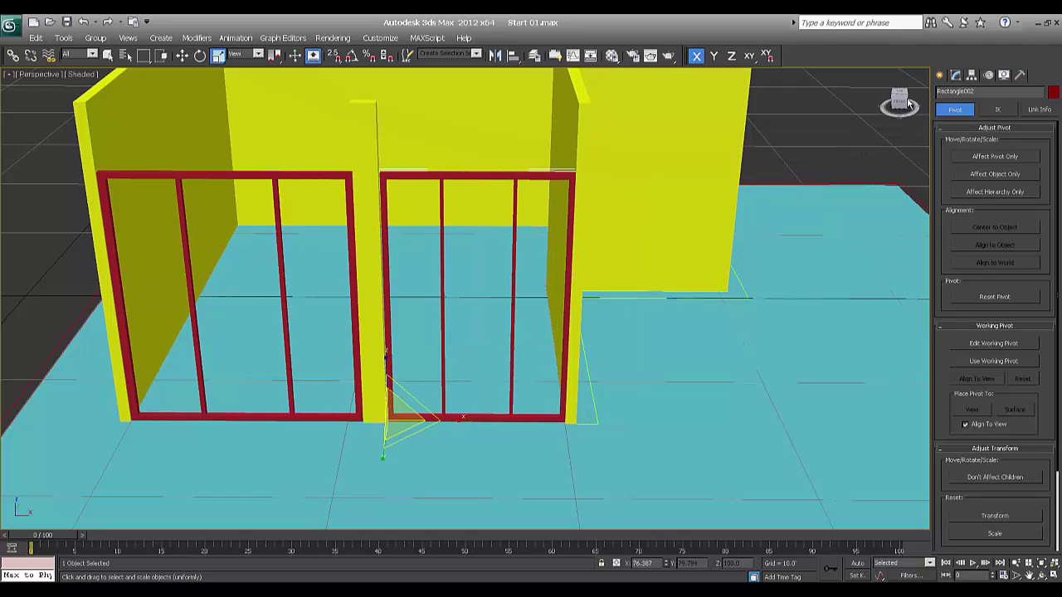
click(954, 76)
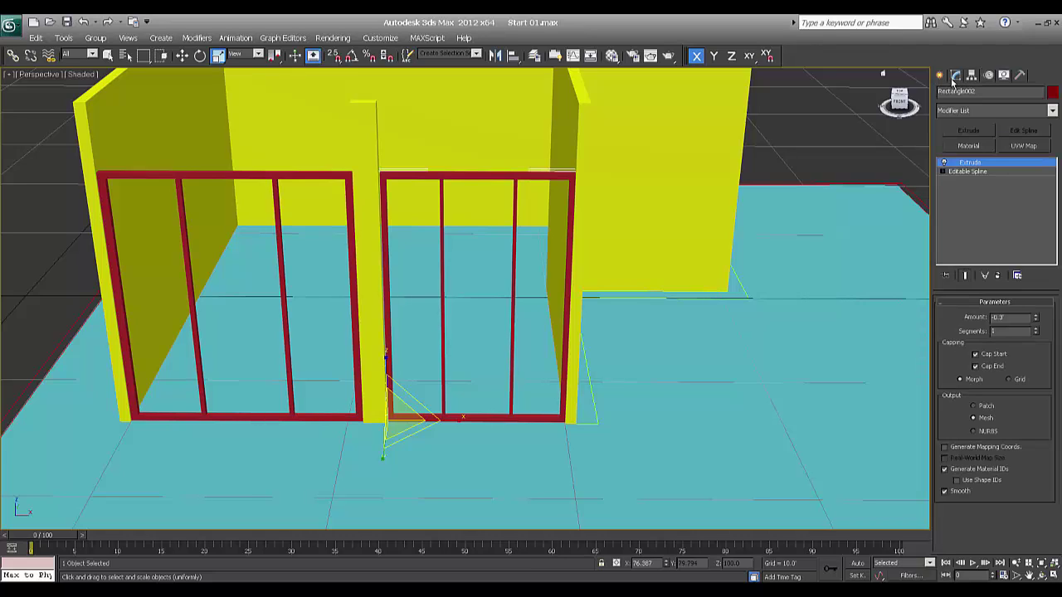
At Spline level, shift the left and right inner vertical bars to space the panels evenly.
click(943, 172)
click(960, 199)
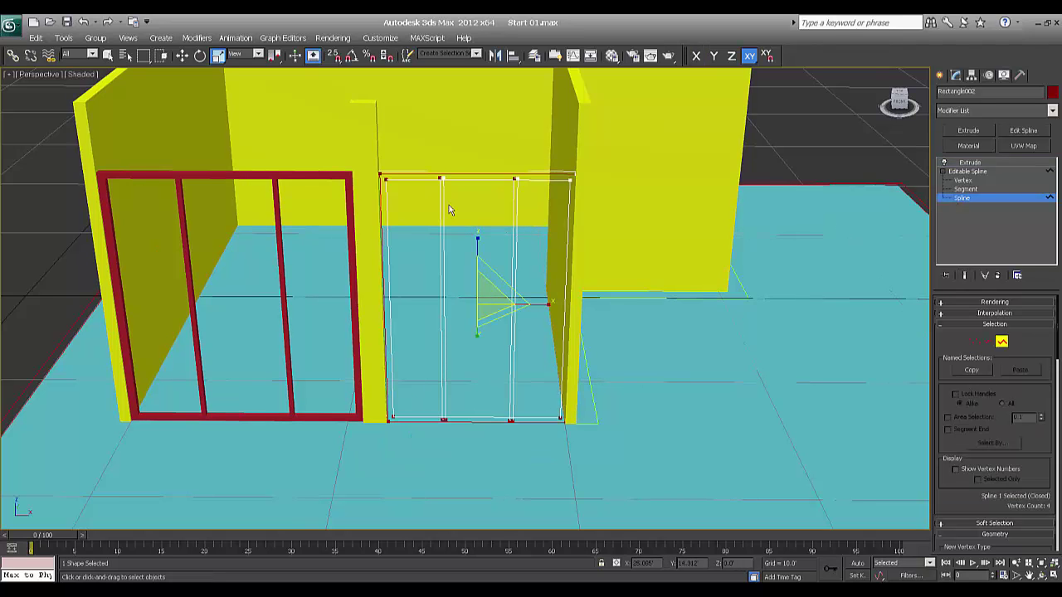
click(438, 241)
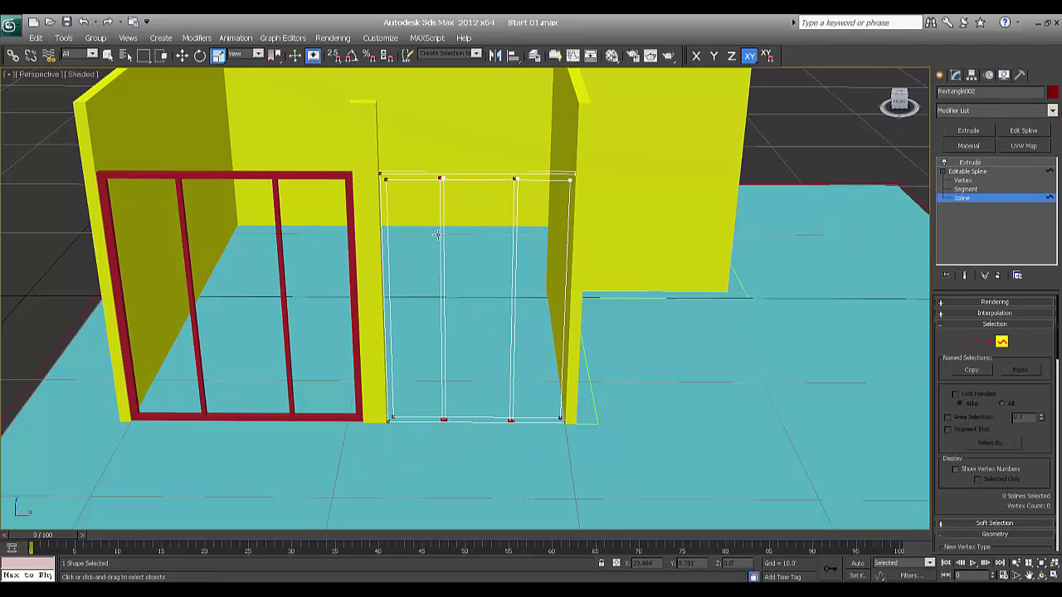
click(432, 290)
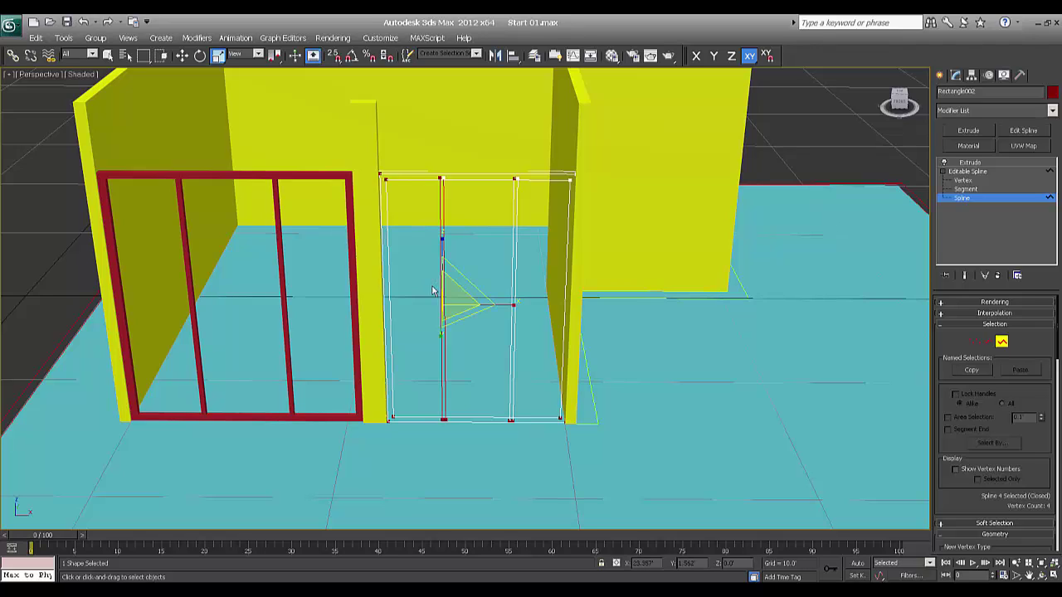
key(w)
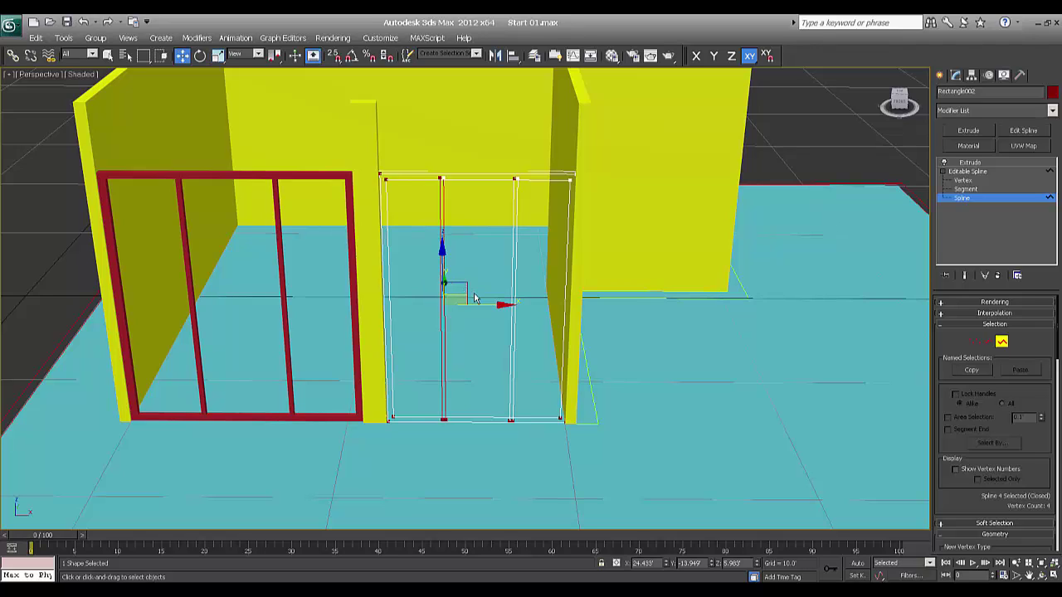
drag(488, 305, 492, 306)
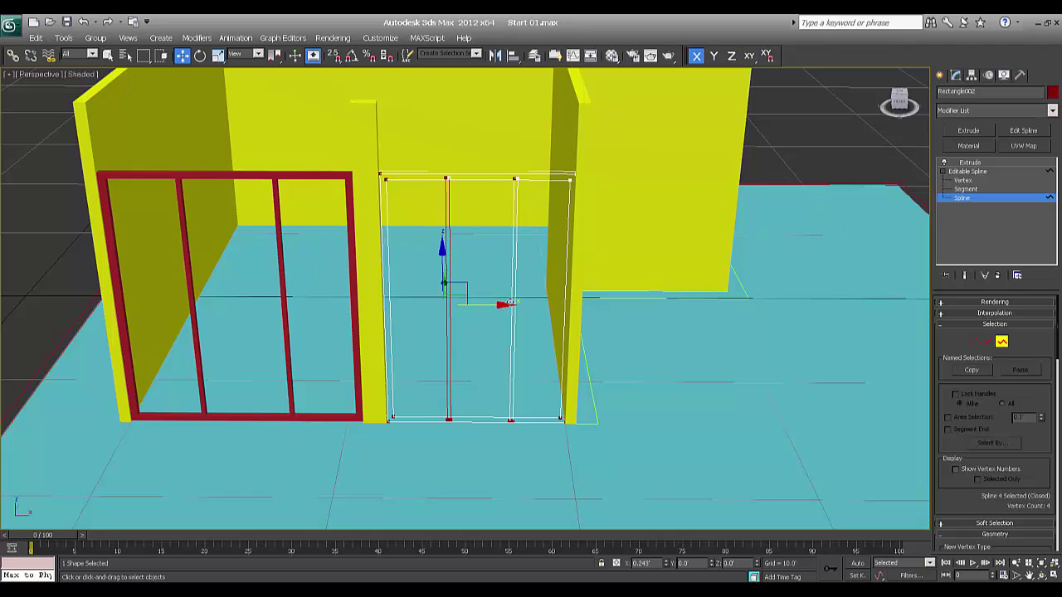
click(514, 257)
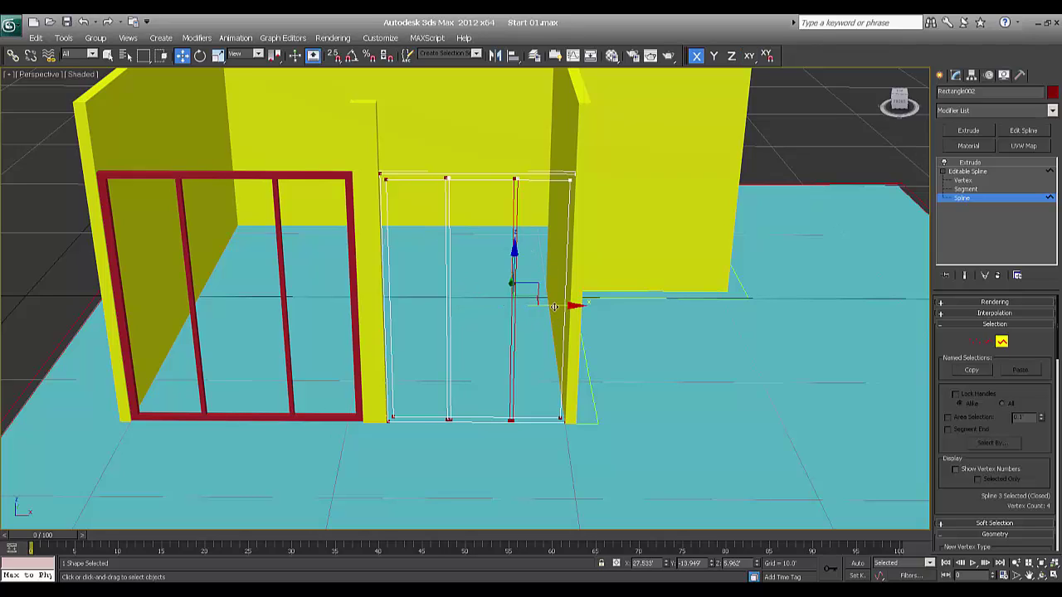
drag(552, 307, 548, 307)
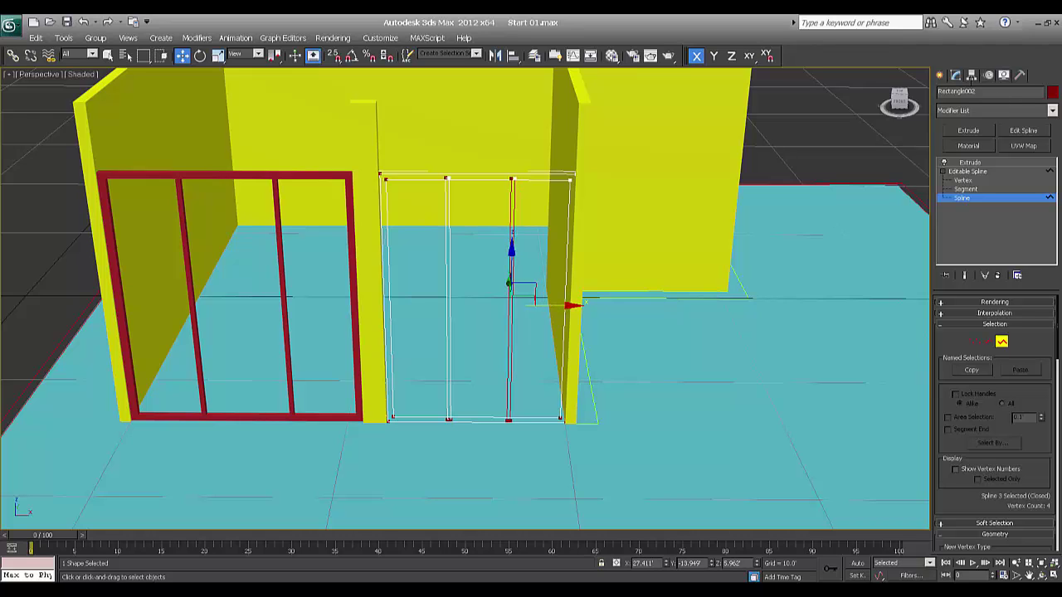
Return to the Create panel and orbit to a front-facing view of the frames.
click(940, 75)
alt+middle_drag(588, 292, 600, 303)
scroll(599, 304, up, 4)
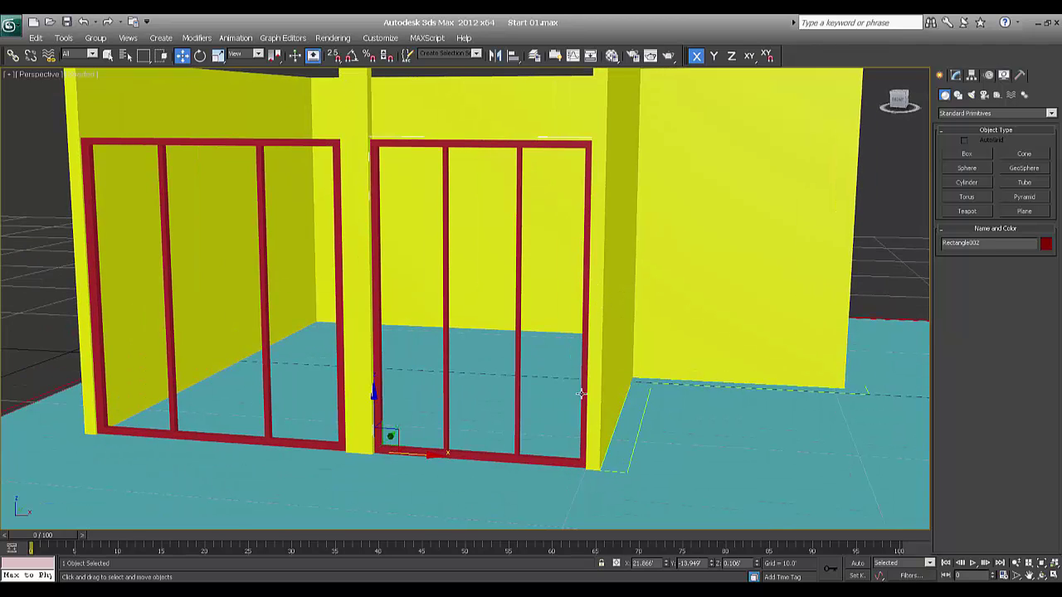
Zoom into a wireframe Front view of both door frames and pick the Plane primitive.
middle_drag(583, 394, 599, 397)
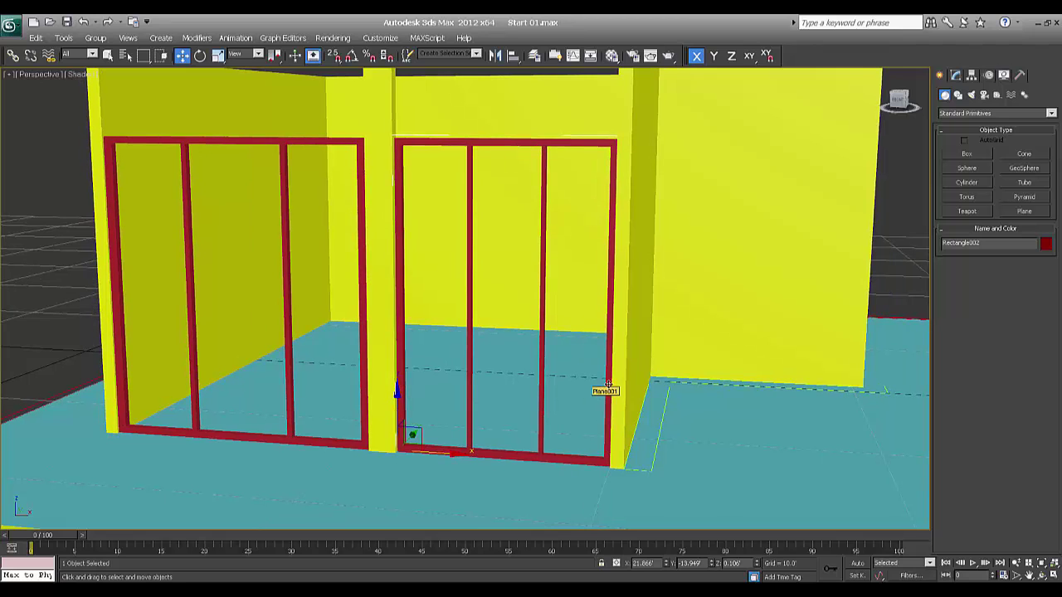
key(f)
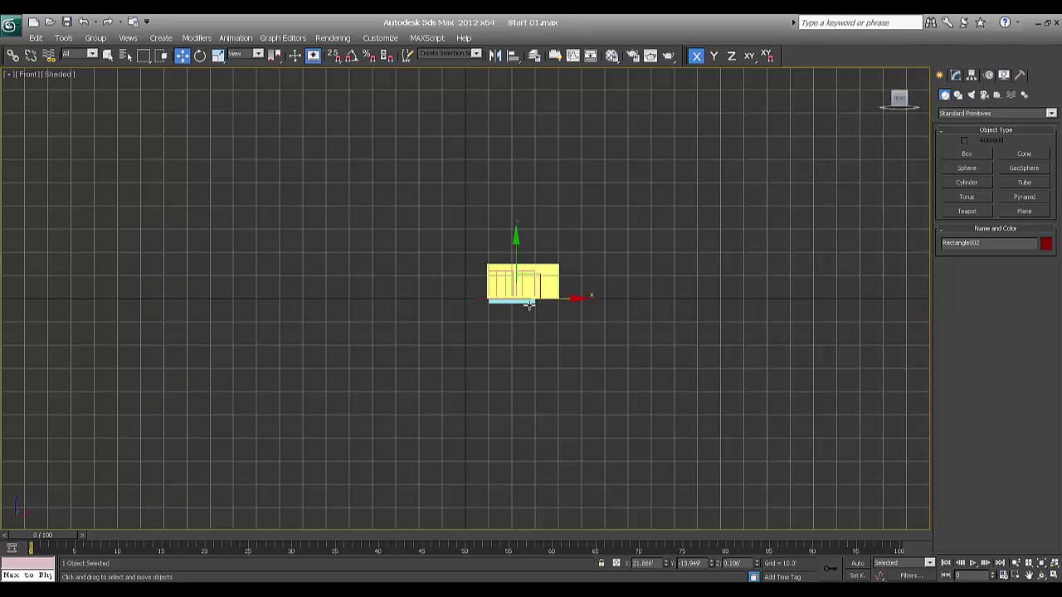
middle_drag(524, 302, 505, 333)
scroll(493, 342, up, 6)
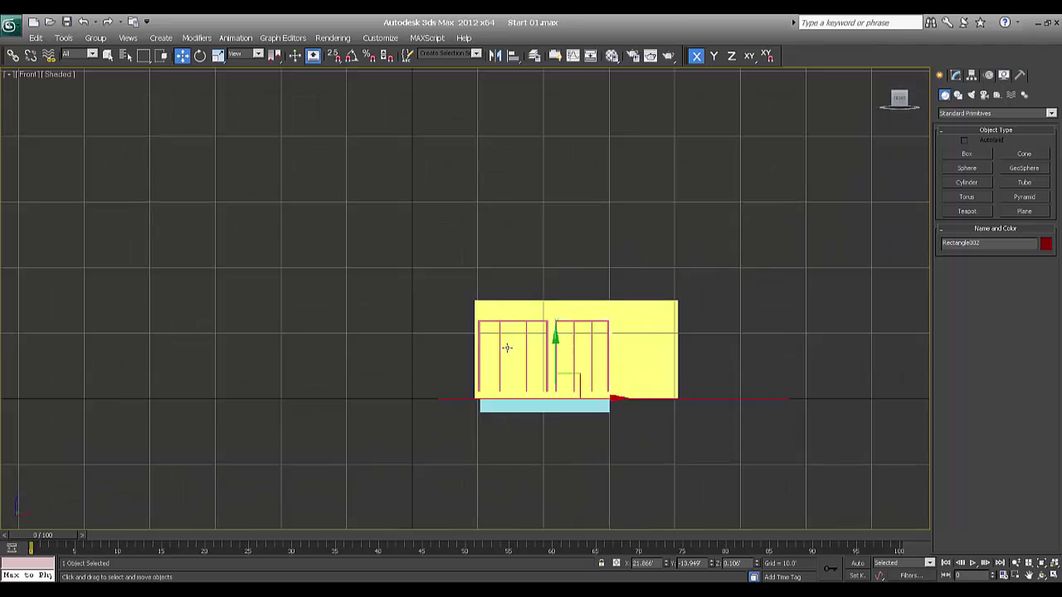
scroll(471, 311, up, 2)
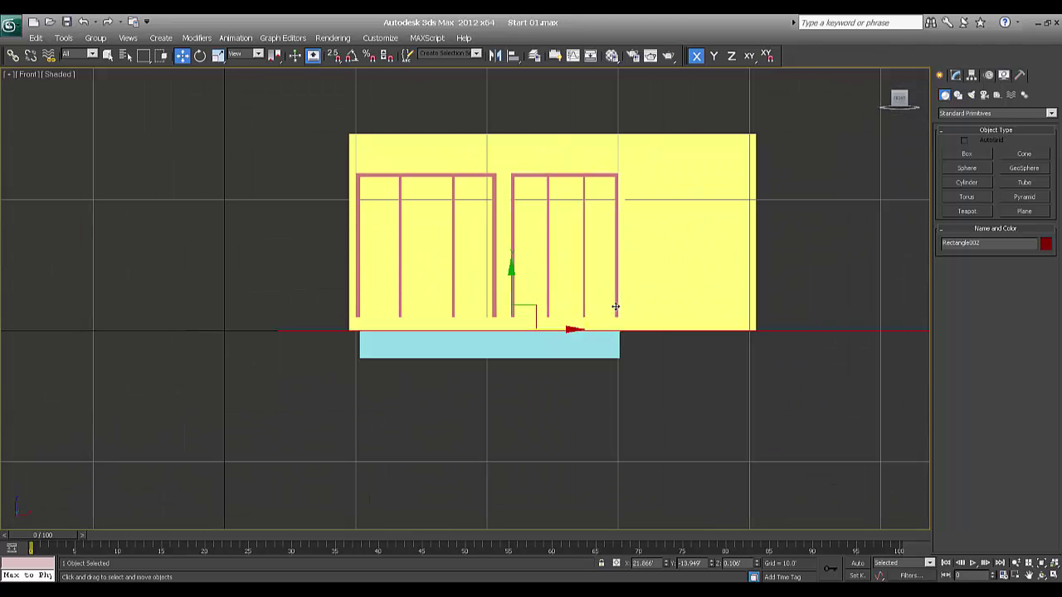
key(F3)
middle_drag(615, 290, 571, 312)
scroll(547, 328, up, 2)
scroll(545, 330, up, 2)
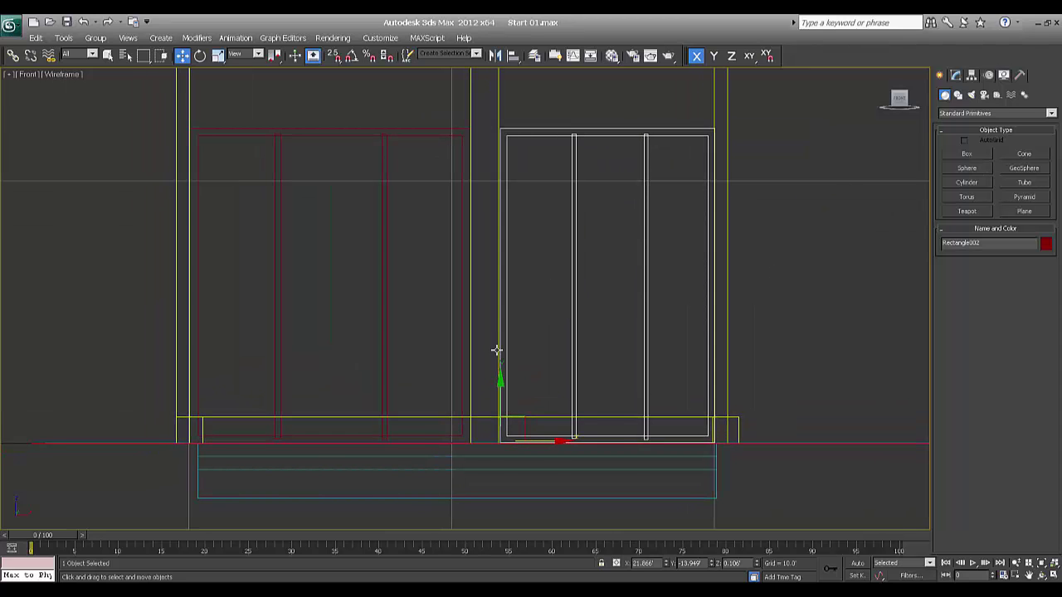
drag(560, 440, 561, 440)
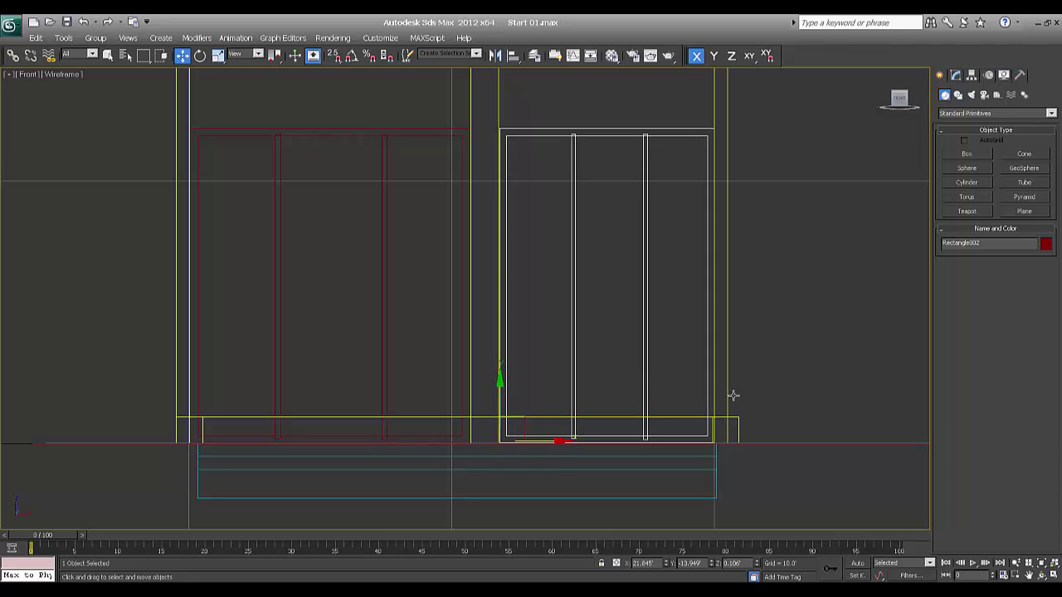
click(1006, 208)
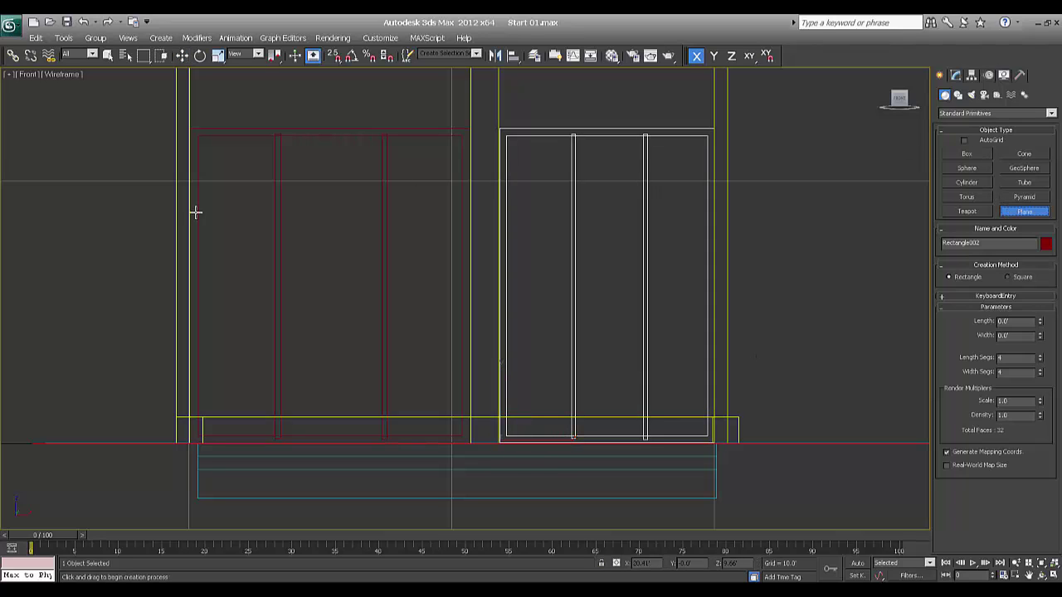
With 2.5D snap on, draw a plane corner to corner filling the left door frame.
middle_drag(273, 214, 269, 224)
click(334, 56)
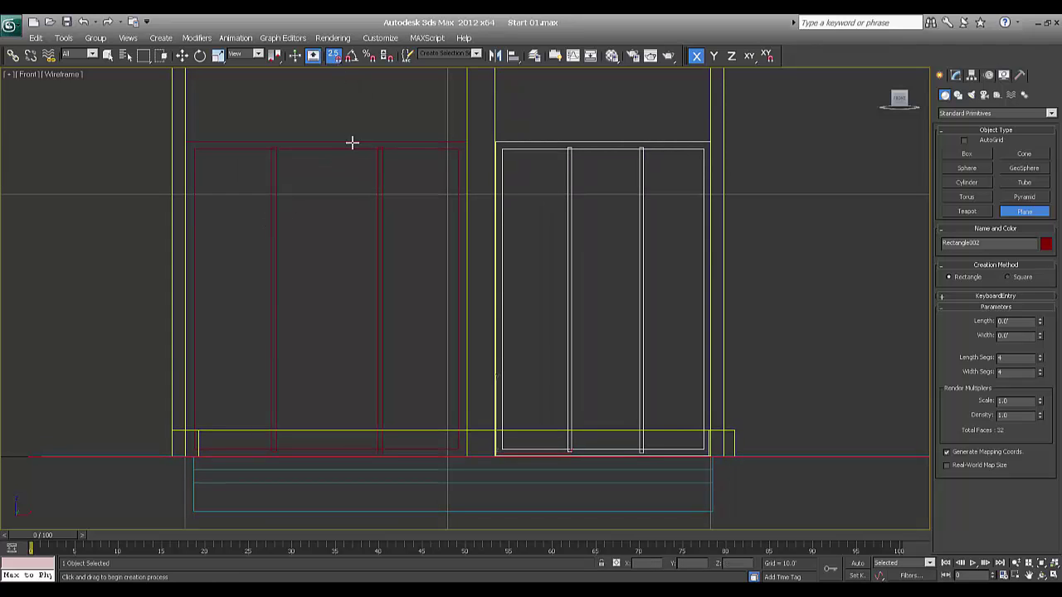
drag(194, 150, 454, 446)
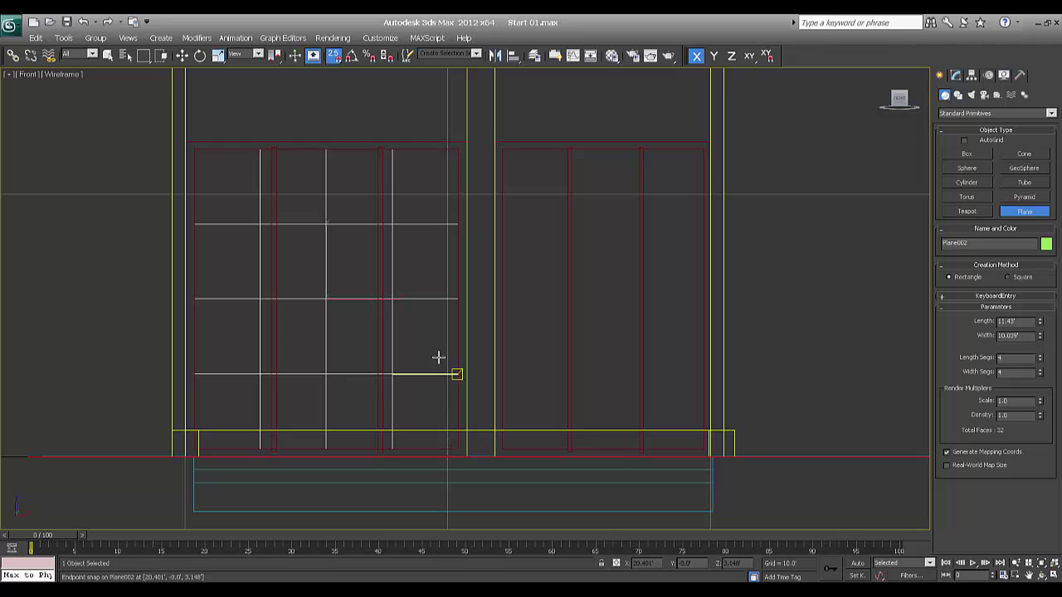
key(w)
click(332, 58)
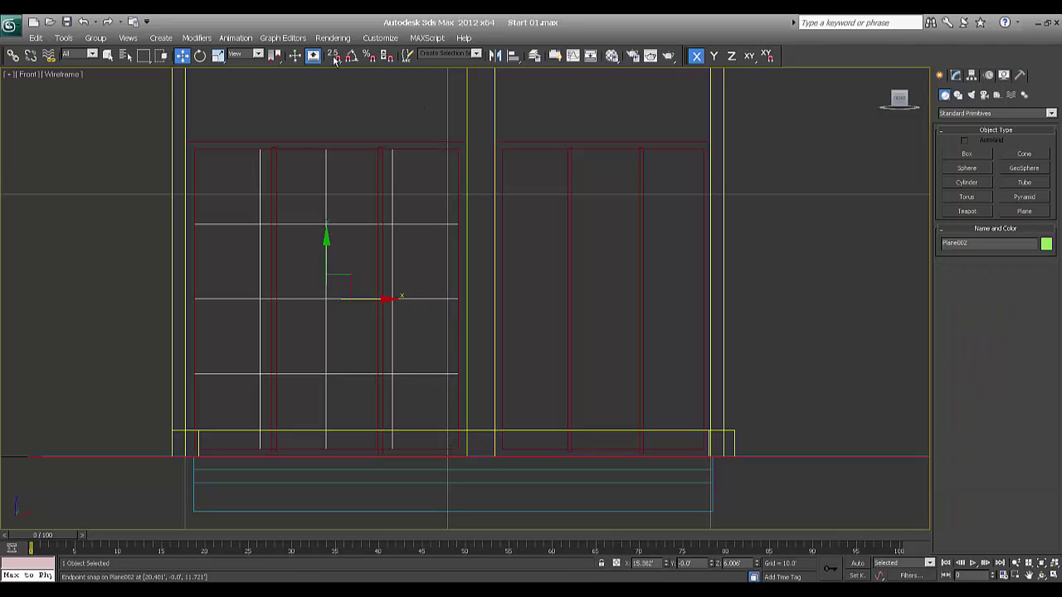
Set the plane's length and width segments to 2 and Shift-drag a copy rightward.
click(956, 75)
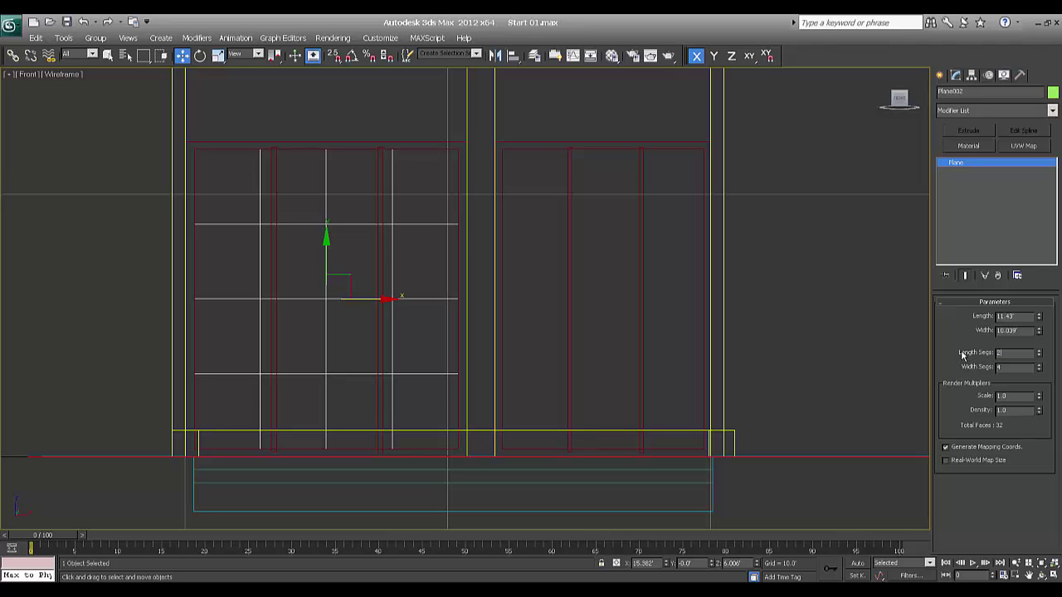
click(1015, 369)
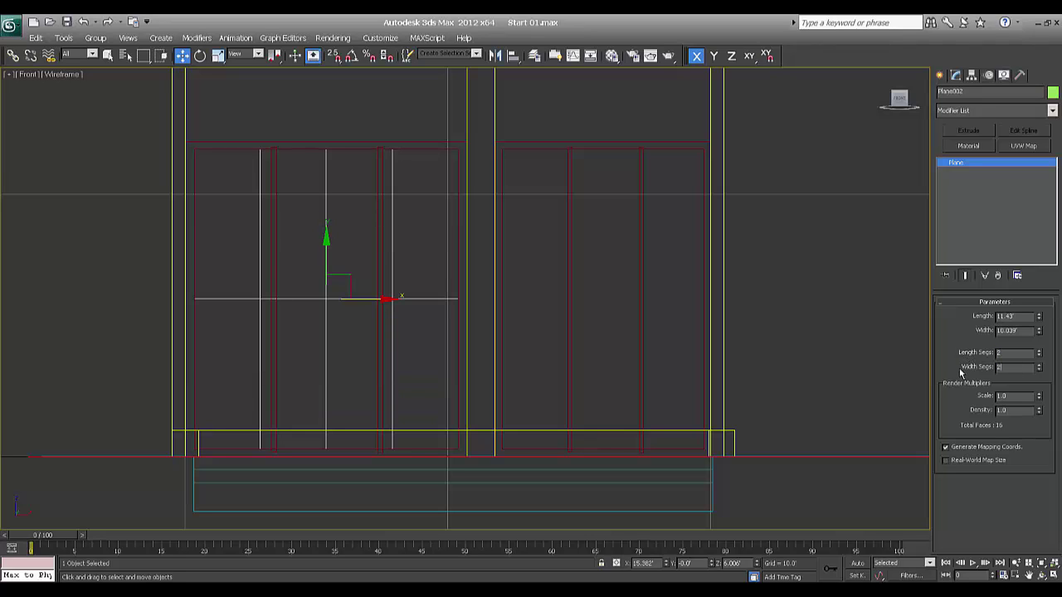
key(Return)
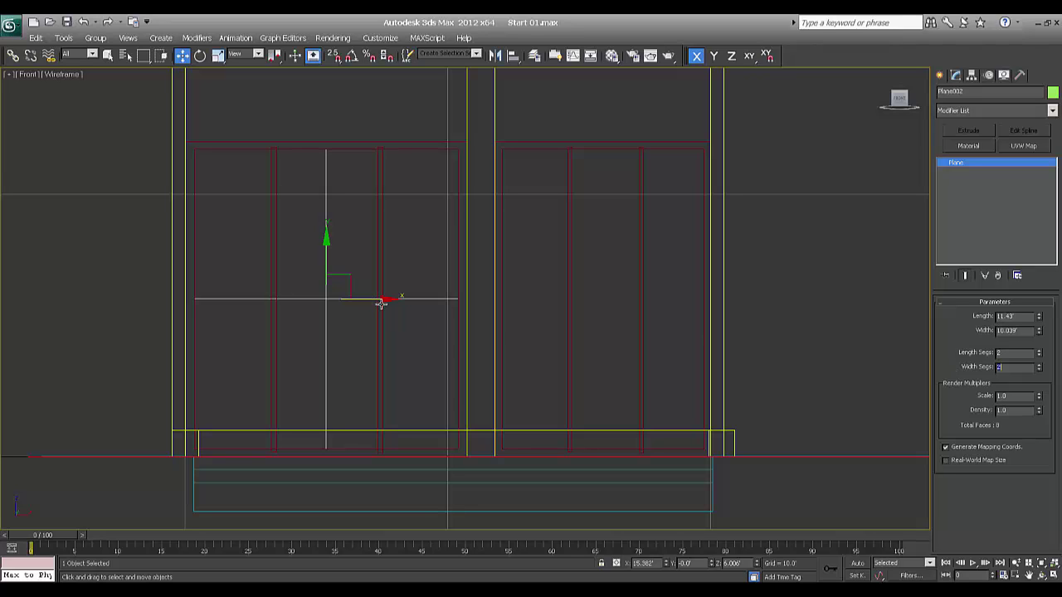
shift+drag(378, 301, 683, 335)
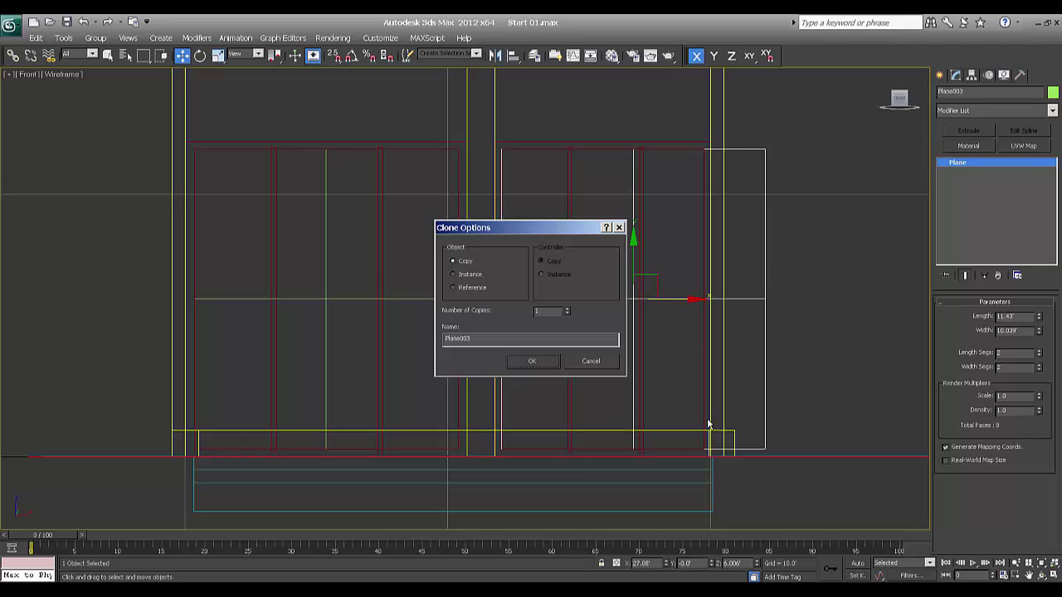
Confirm the copy and add an Edit Poly modifier to Plane003.
click(533, 363)
click(984, 110)
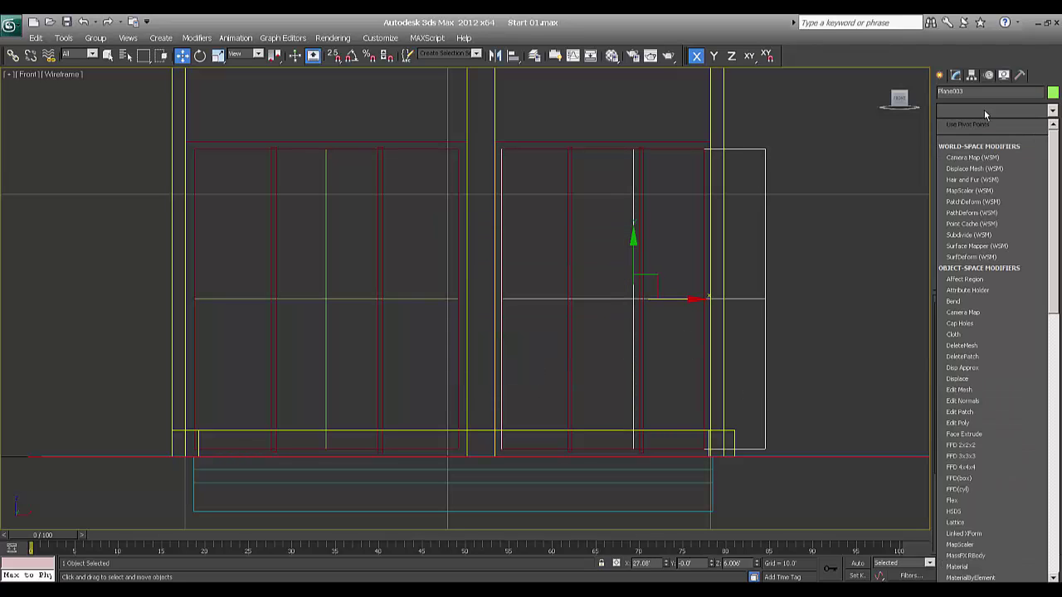
key(e)
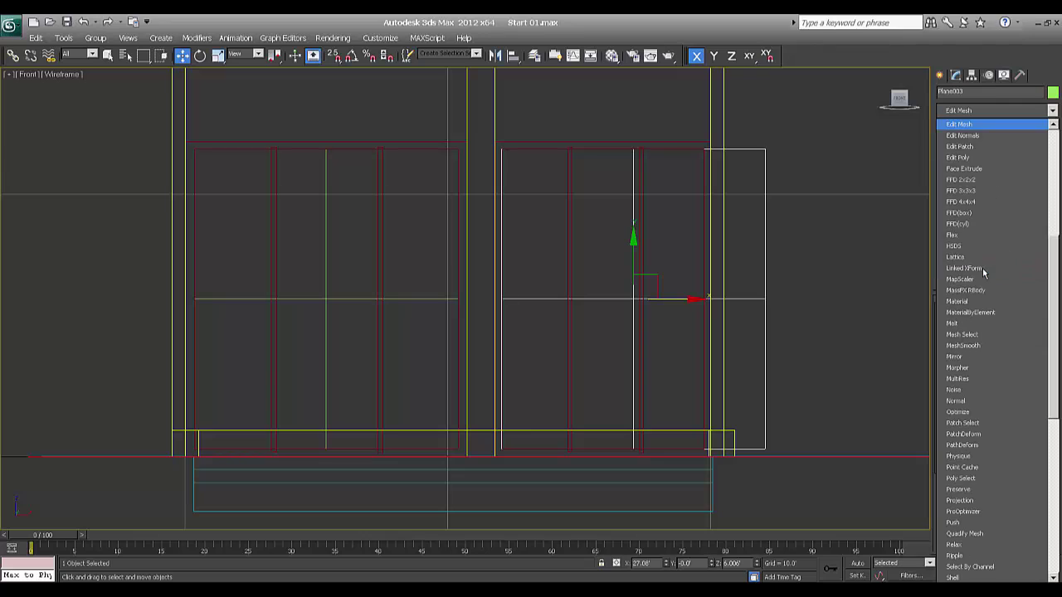
click(966, 157)
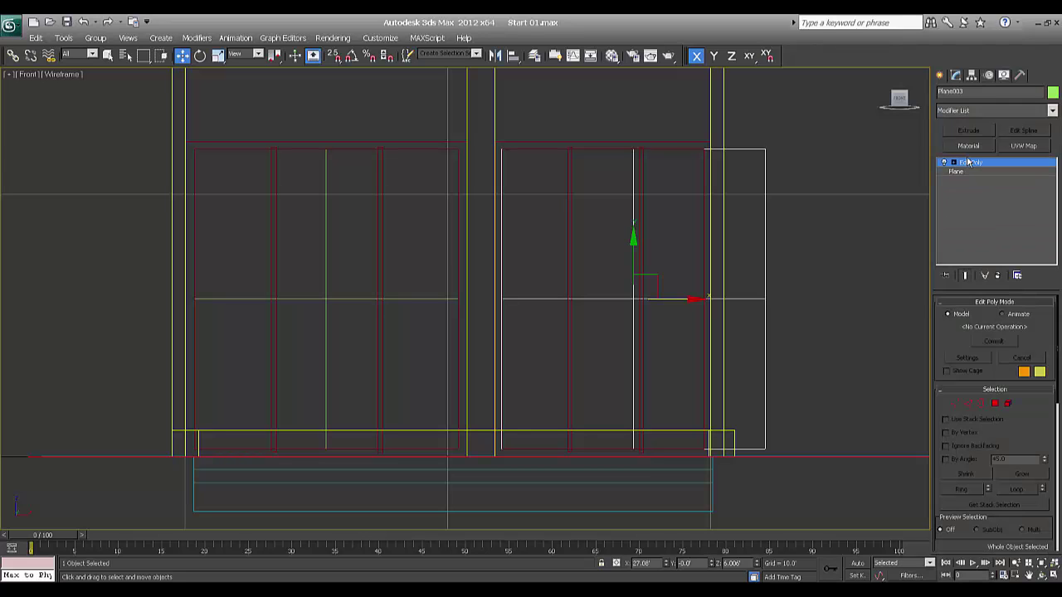
Move the right-edge and middle vertices left so the plane fits the narrower frame.
click(955, 404)
drag(778, 175, 718, 492)
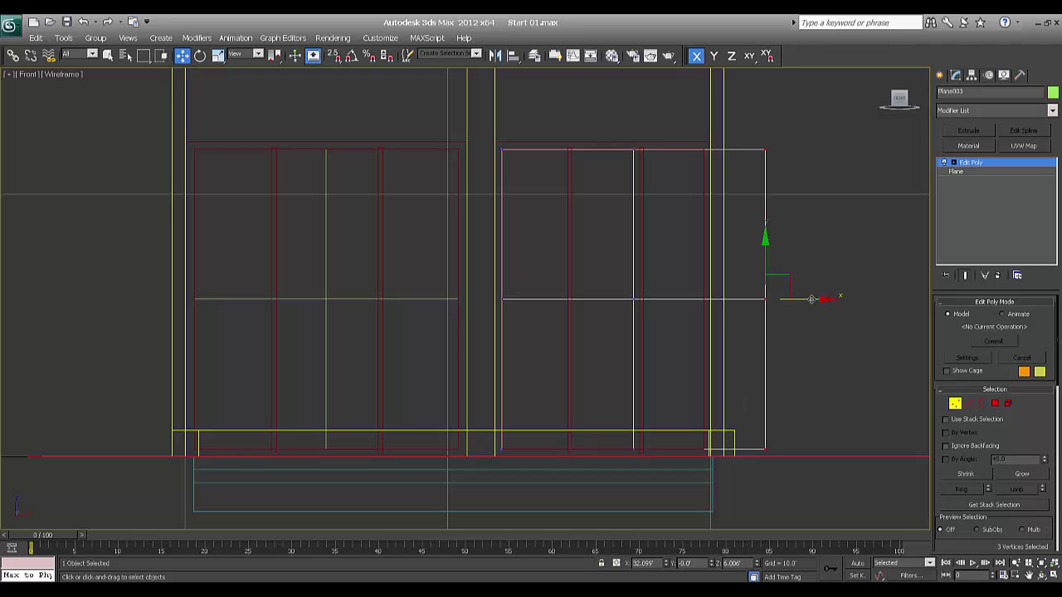
drag(812, 299, 755, 302)
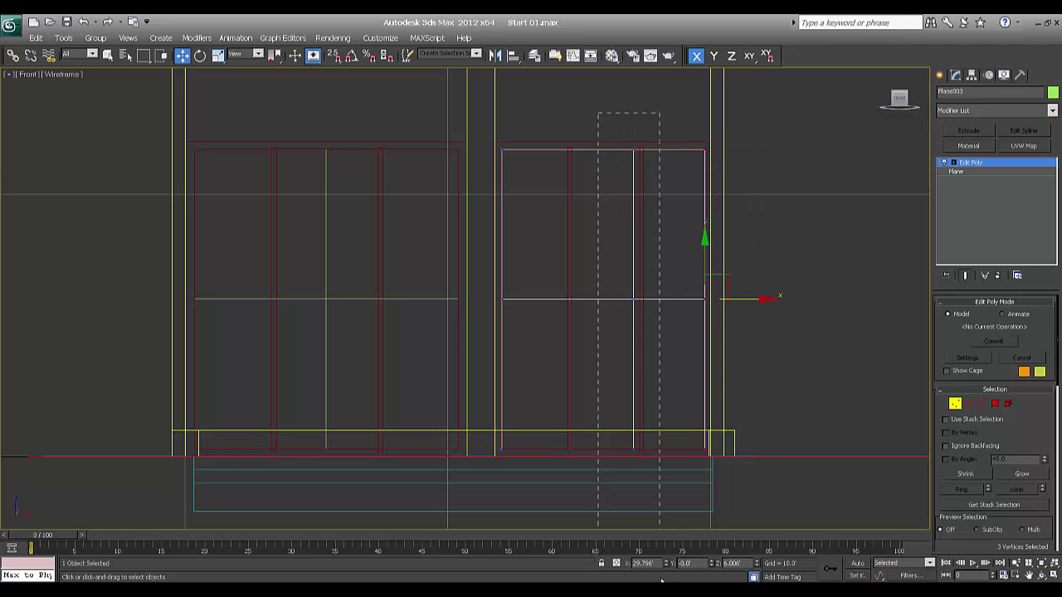
drag(661, 580, 661, 581)
drag(673, 302, 646, 302)
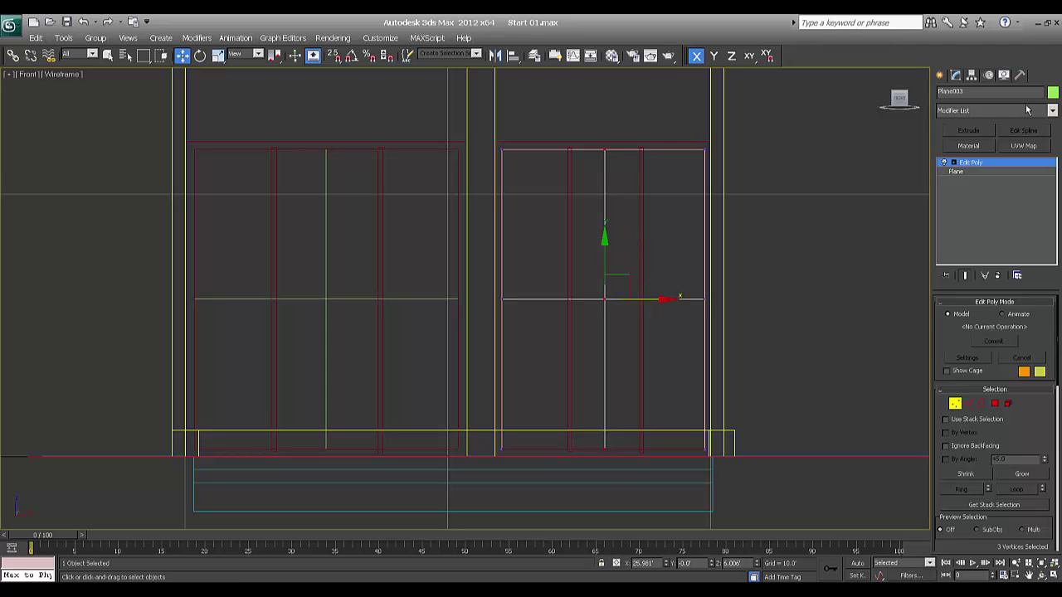
Switch to Top view and pan to show the front wall.
click(940, 75)
middle_drag(598, 349, 504, 349)
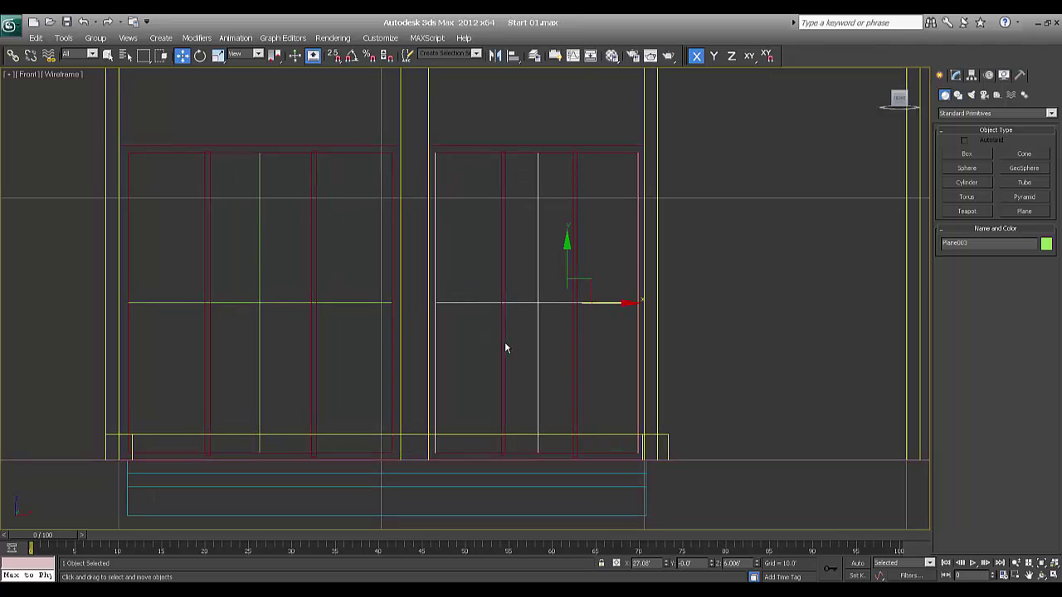
key(t)
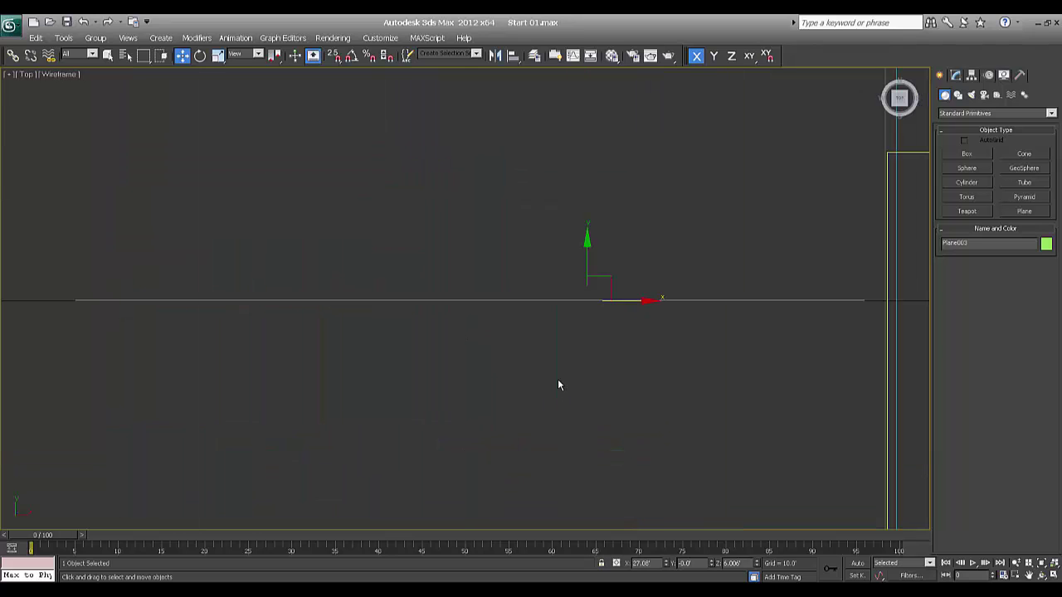
middle_drag(491, 350, 547, 297)
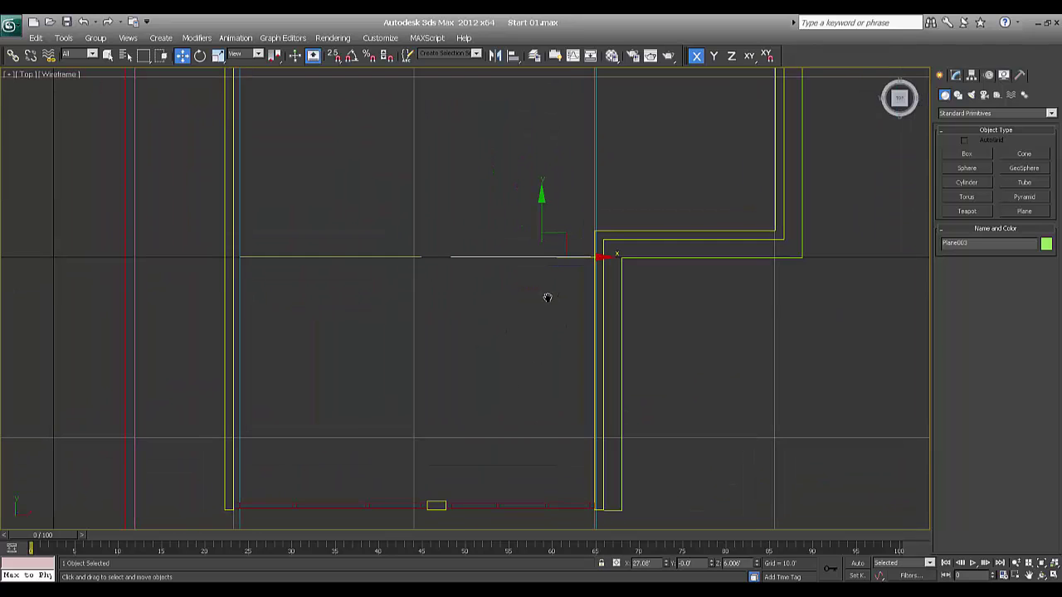
Select both door panes and move them down onto the front wall line inside the frames.
ctrl+click(405, 262)
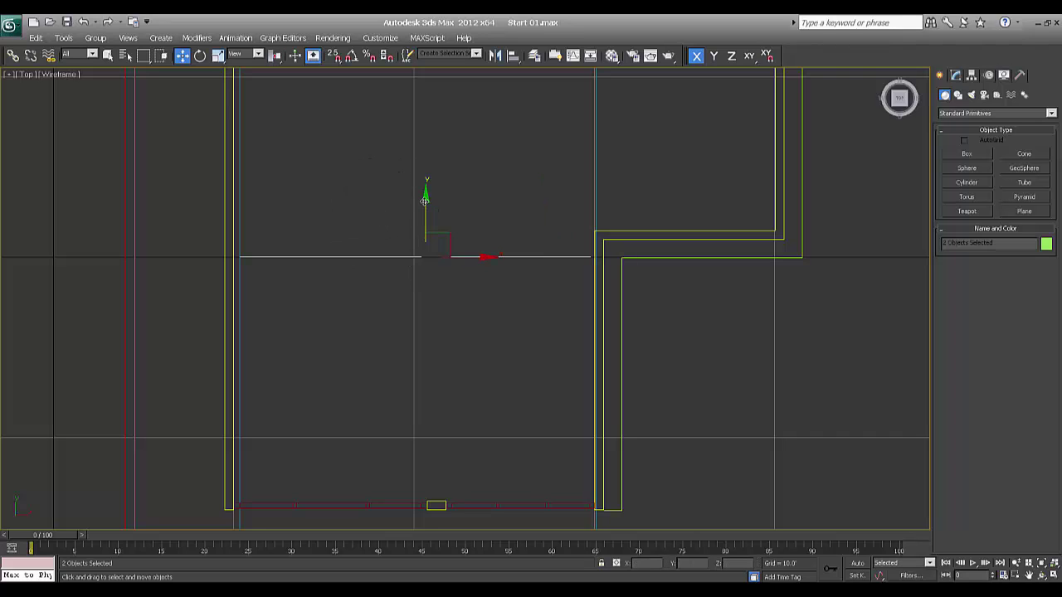
drag(424, 200, 433, 450)
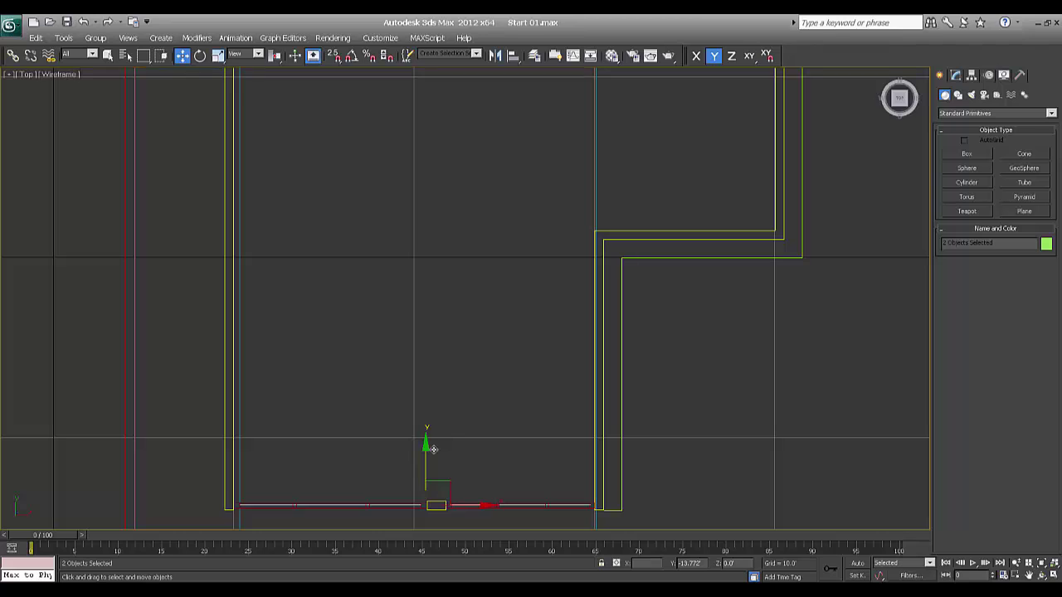
click(641, 393)
Check the door panes in a shaded Perspective view of the building.
middle_drag(437, 506, 391, 420)
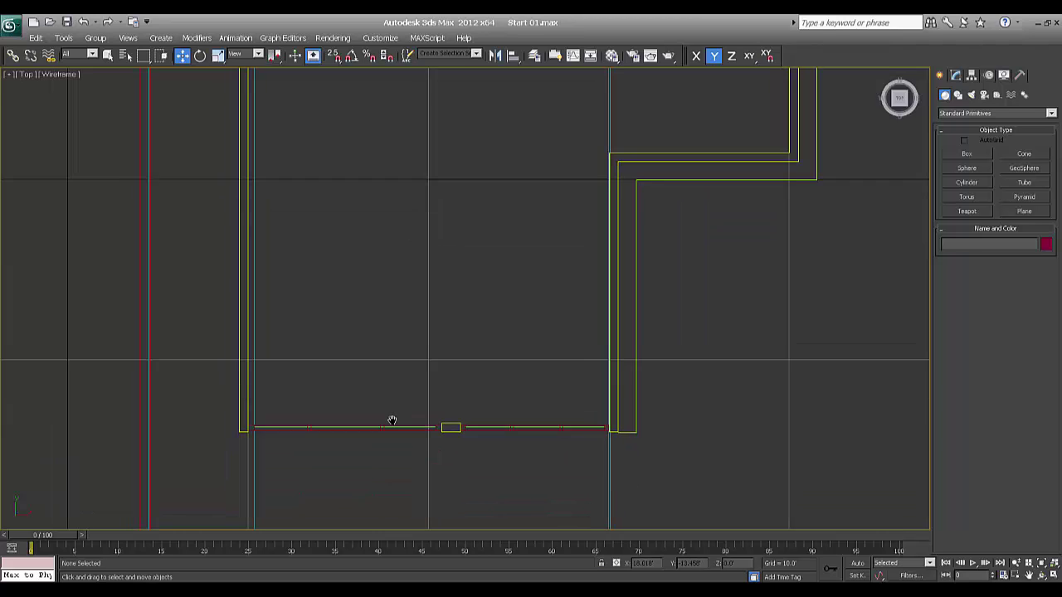
key(p)
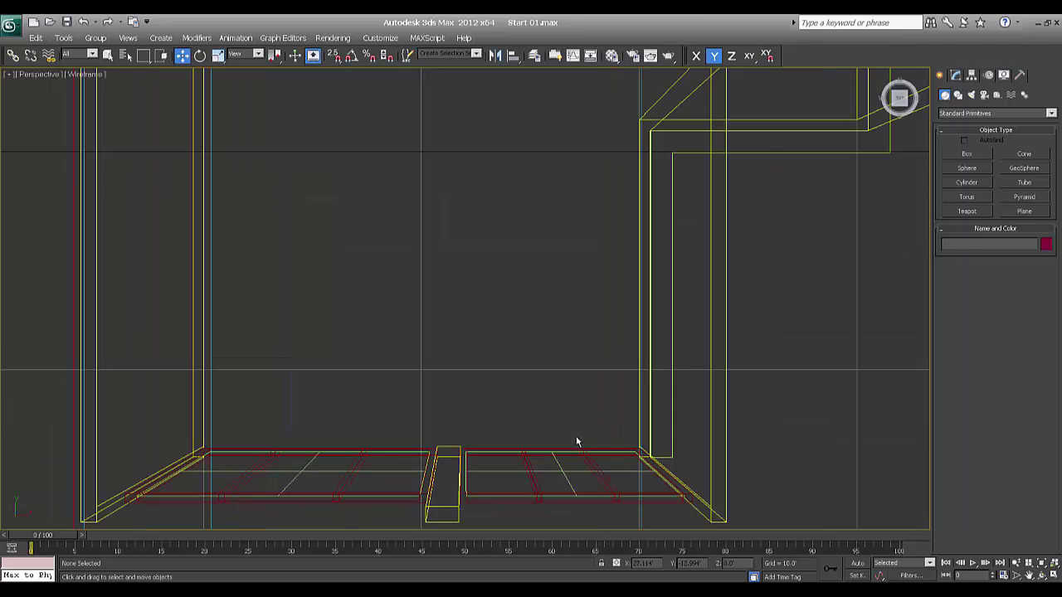
mouse_move(573, 472)
alt+middle_down()
mouse_move(540, 426)
mouse_move(506, 498)
mouse_move(521, 445)
mouse_move(413, 408)
mouse_move(528, 437)
mouse_move(454, 440)
mouse_move(532, 415)
mouse_move(507, 386)
mouse_move(482, 384)
mouse_move(490, 384)
alt+middle_up()
key(F3)
scroll(429, 400, down, 3)
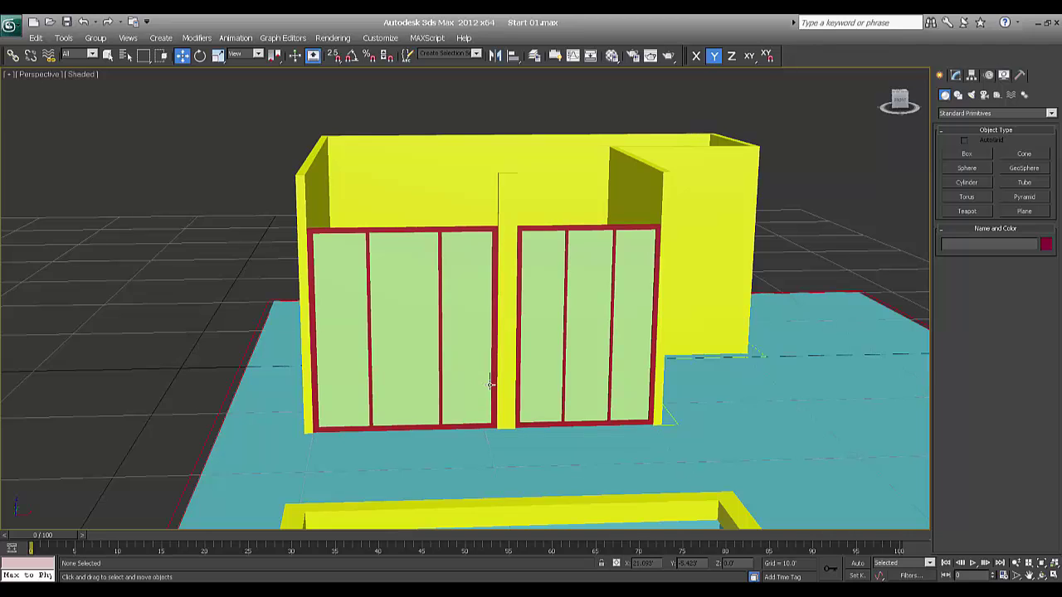
In the Left wireframe view, draw a small box snapped from the top wall corner.
key(l)
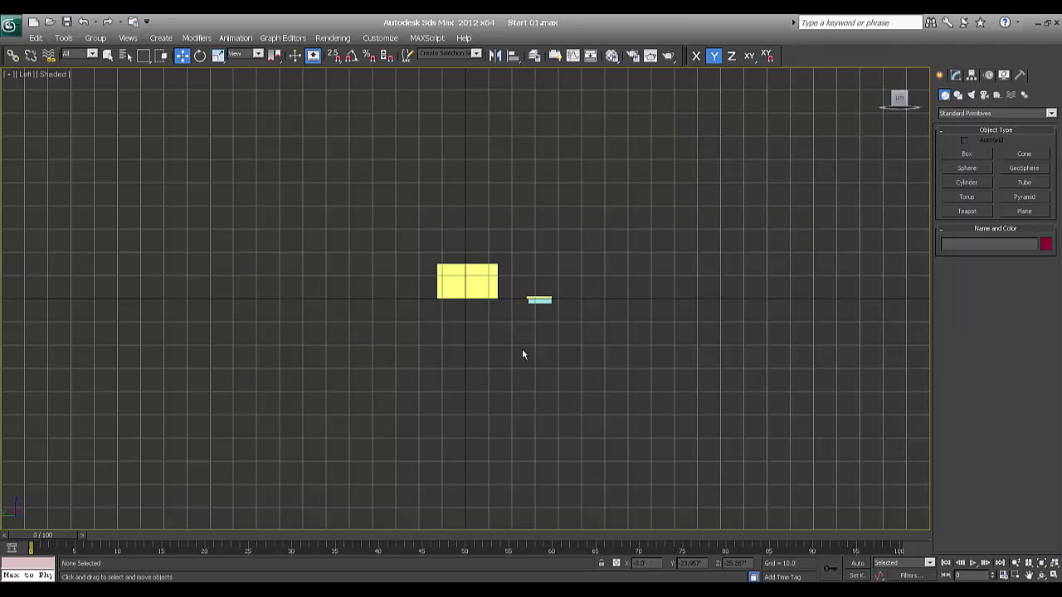
scroll(522, 354, up, 8)
key(F3)
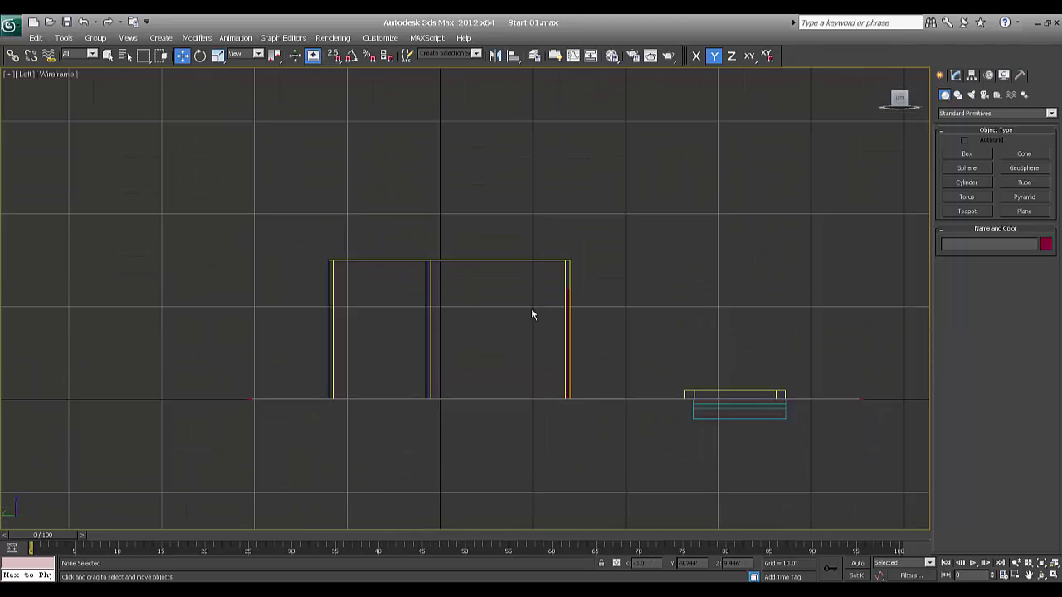
scroll(531, 311, up, 8)
middle_drag(548, 322, 505, 320)
click(966, 154)
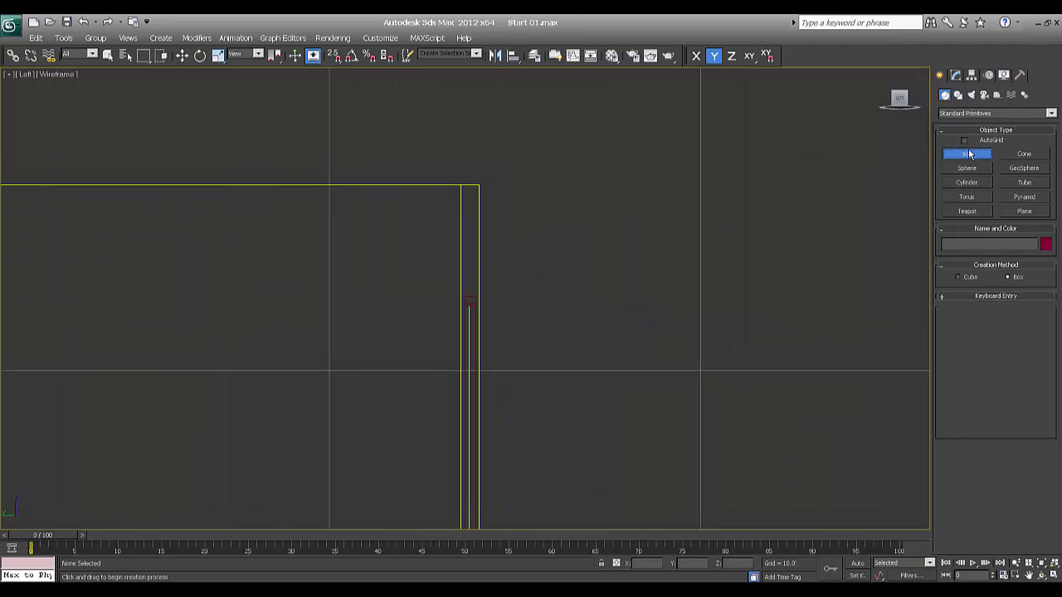
click(333, 56)
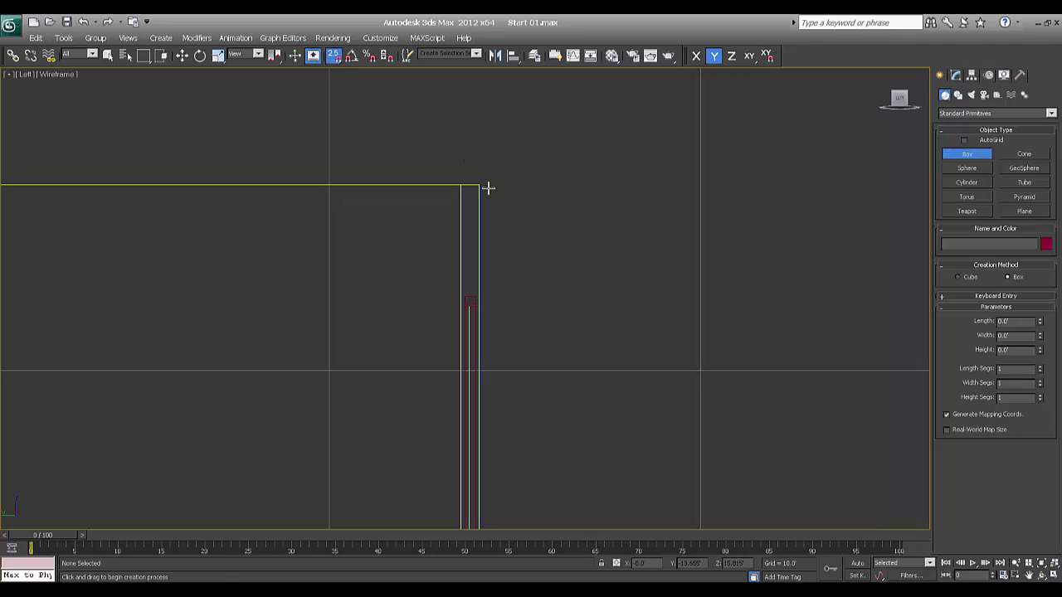
drag(462, 185, 477, 276)
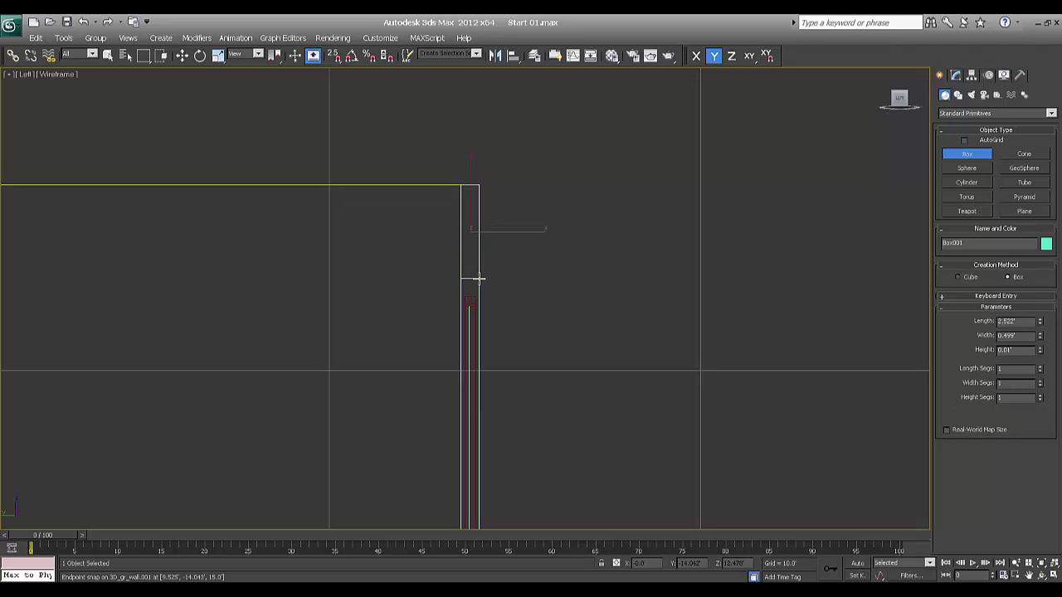
click(479, 276)
click(515, 255)
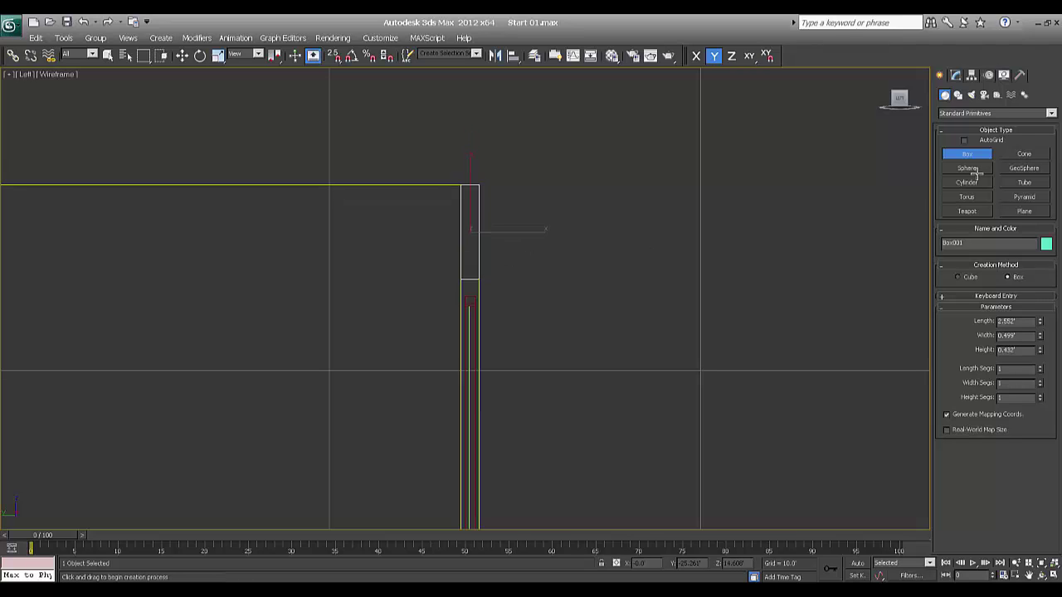
Set the box's length to 3.0' and width to 0.5' in Modify.
click(955, 76)
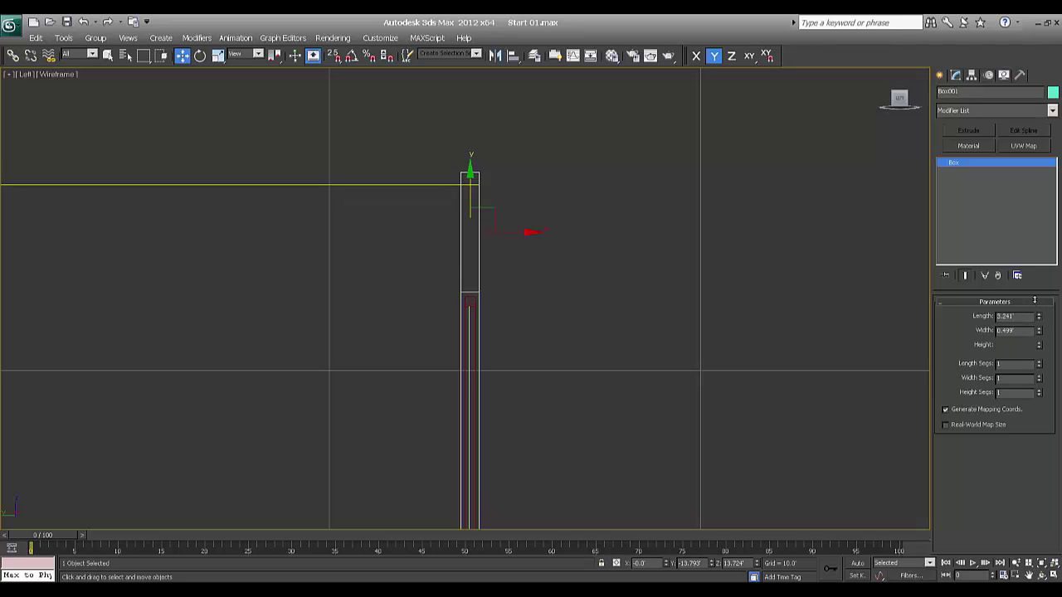
double_click(1006, 316)
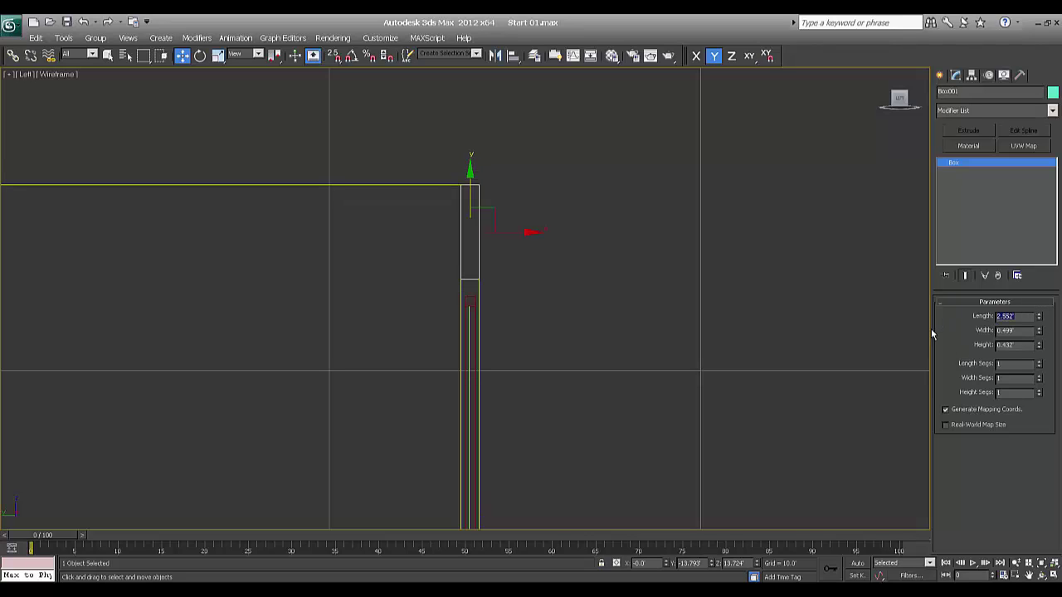
text(3)
key(Return)
key(Tab)
text(0.5)
key(Return)
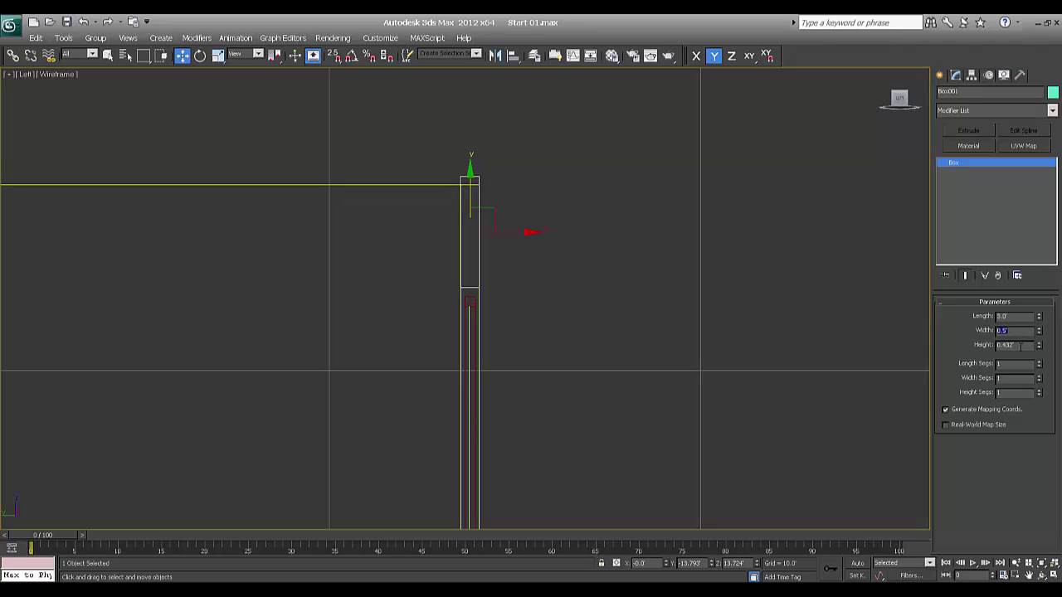
Dismiss the quad menu and view the walls and Box001 in shaded Perspective.
right_click(615, 358)
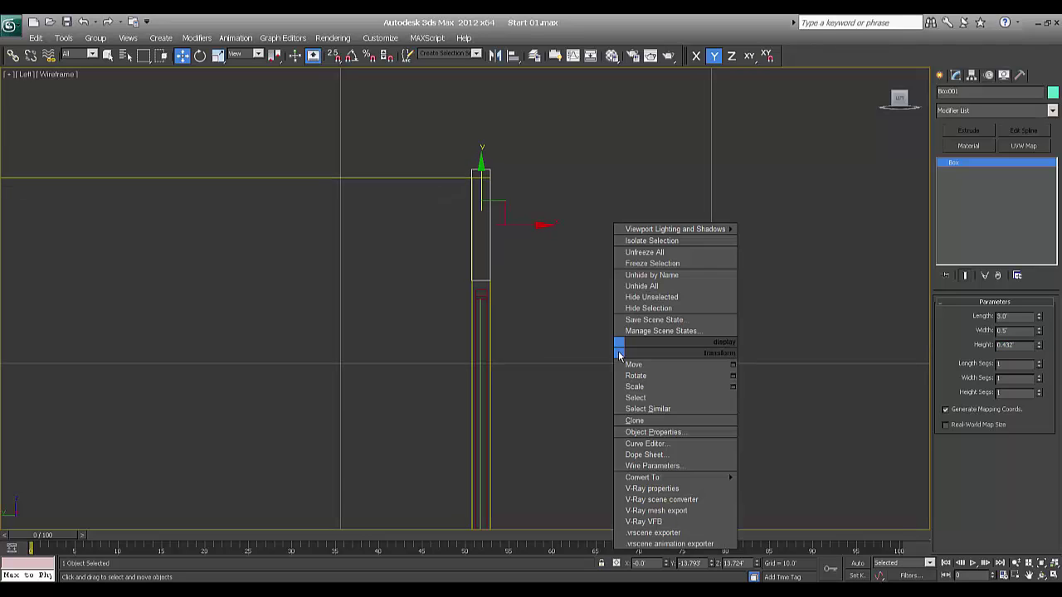
click(632, 367)
middle_drag(632, 366, 617, 235)
key(p)
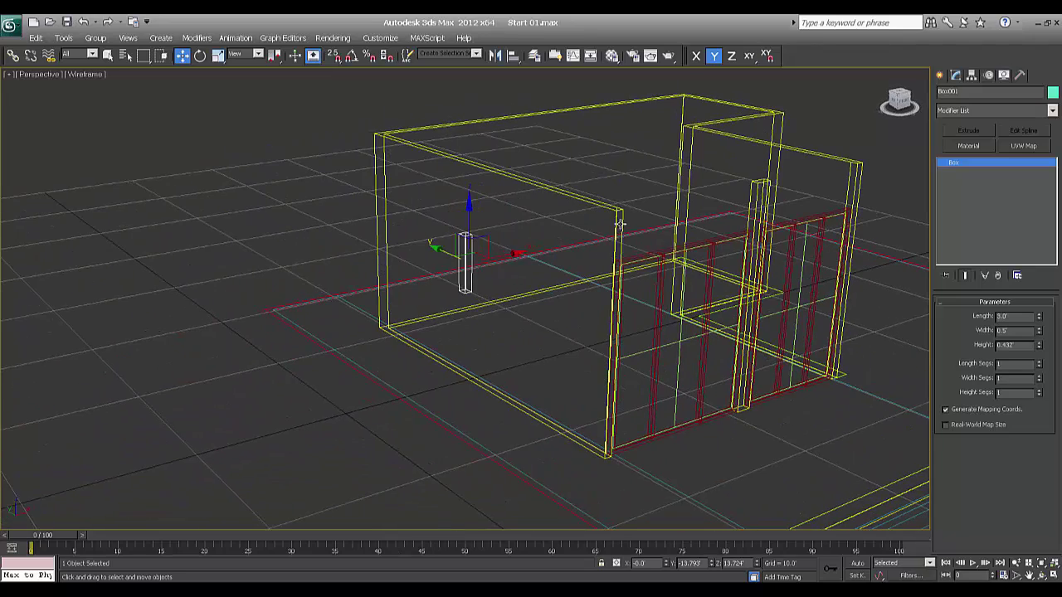
middle_drag(857, 171, 789, 207)
key(F3)
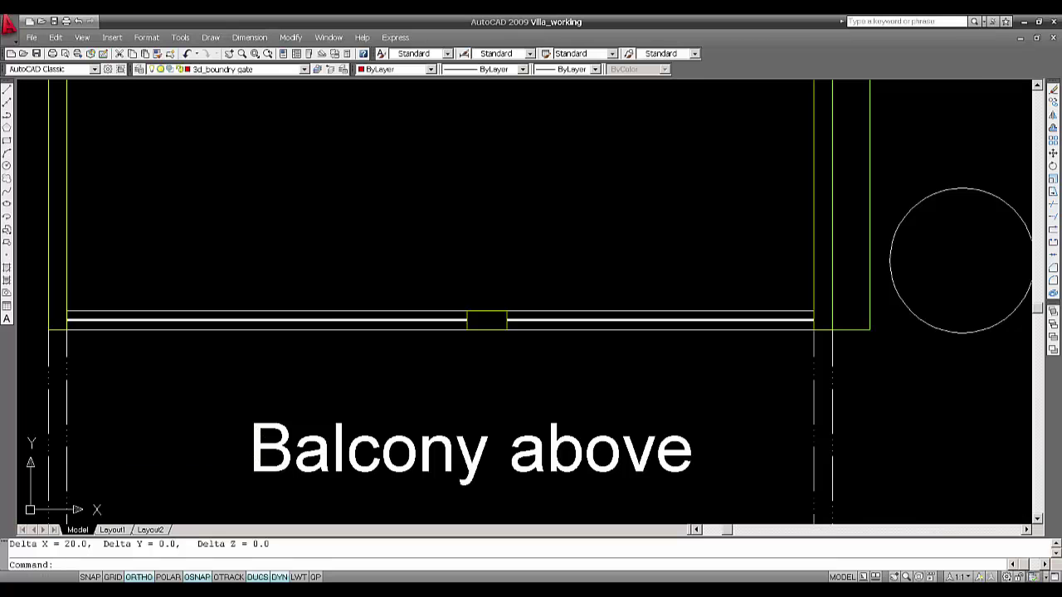
Measure the wall line above 'Balcony above' with DI, reading Delta X = 20.0.
middle_drag(320, 367, 382, 392)
scroll(382, 392, down, 2)
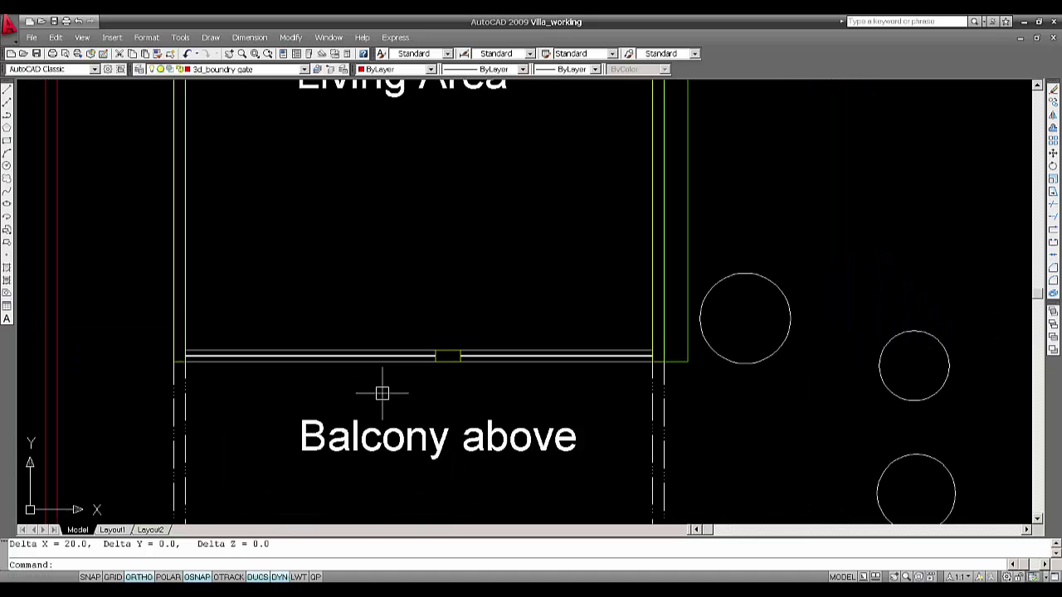
text(di)
key(Return)
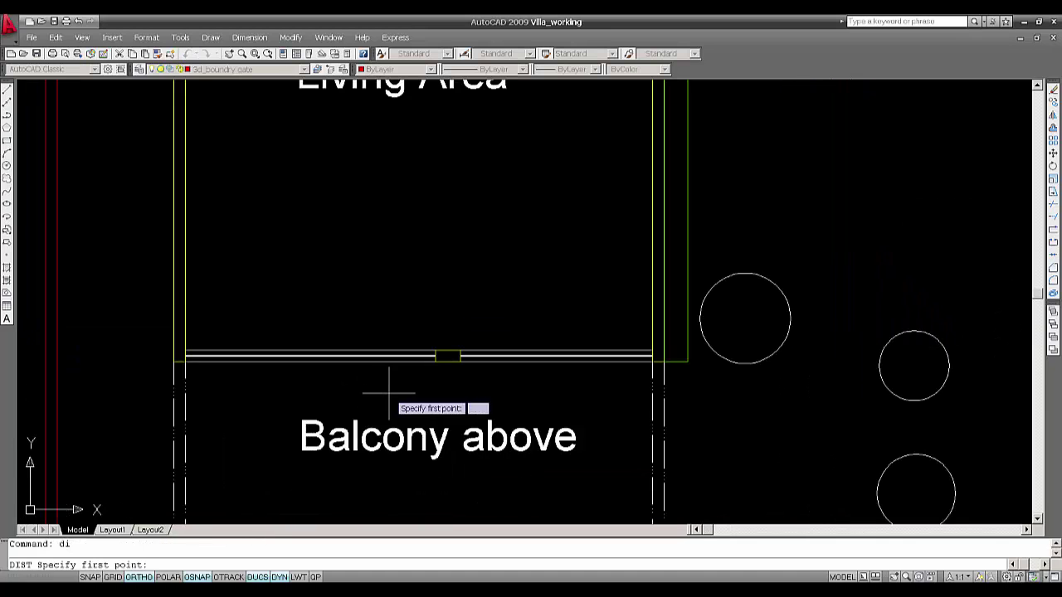
click(188, 353)
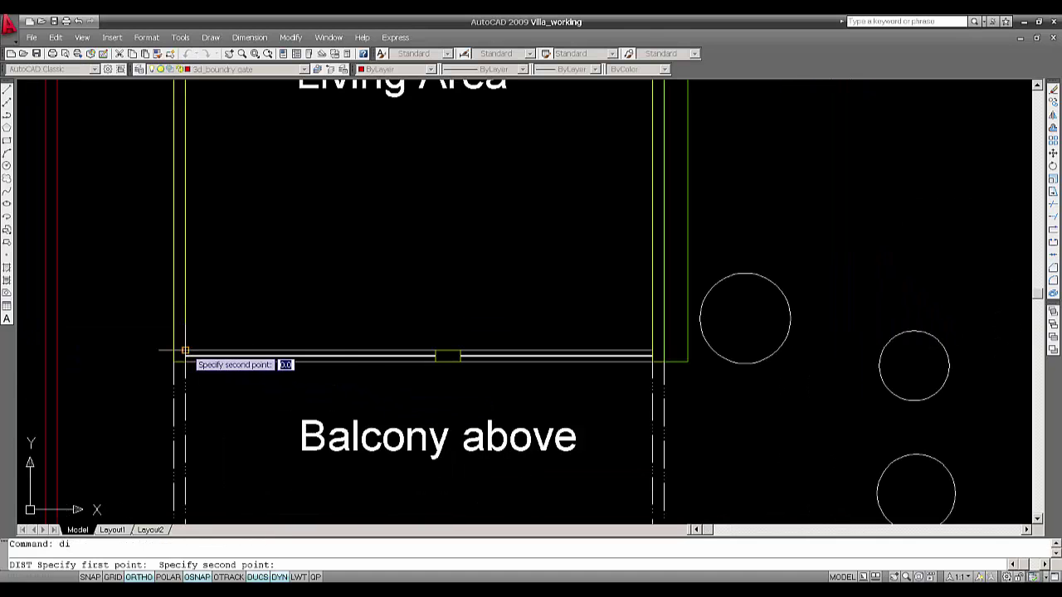
click(652, 351)
scroll(500, 408, up, 2)
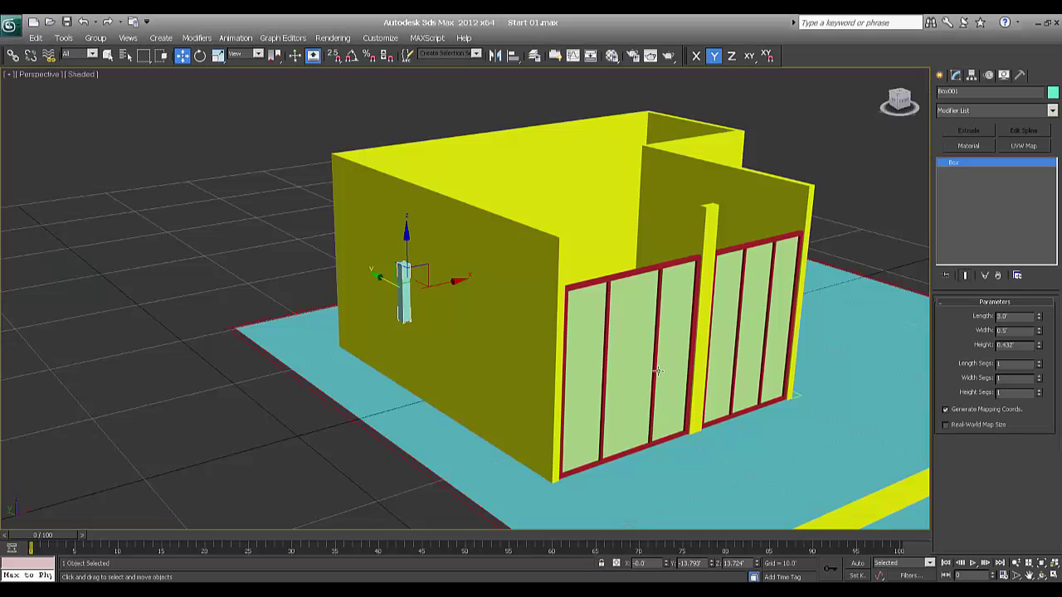
In the Left view, zoom to Box001 and change its height to 20.0'.
middle_drag(657, 371, 581, 374)
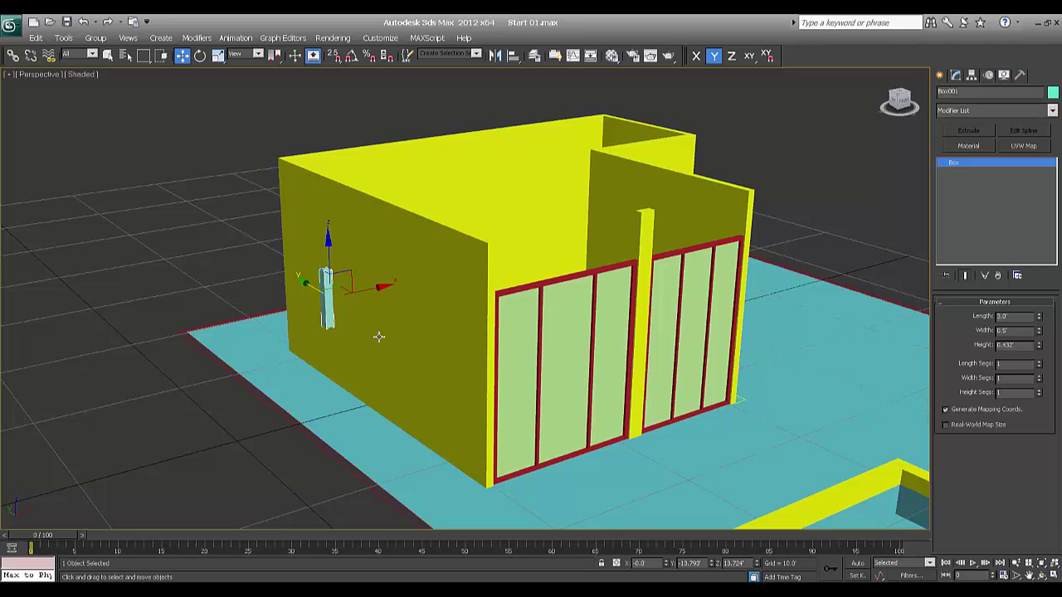
key(l)
key(z)
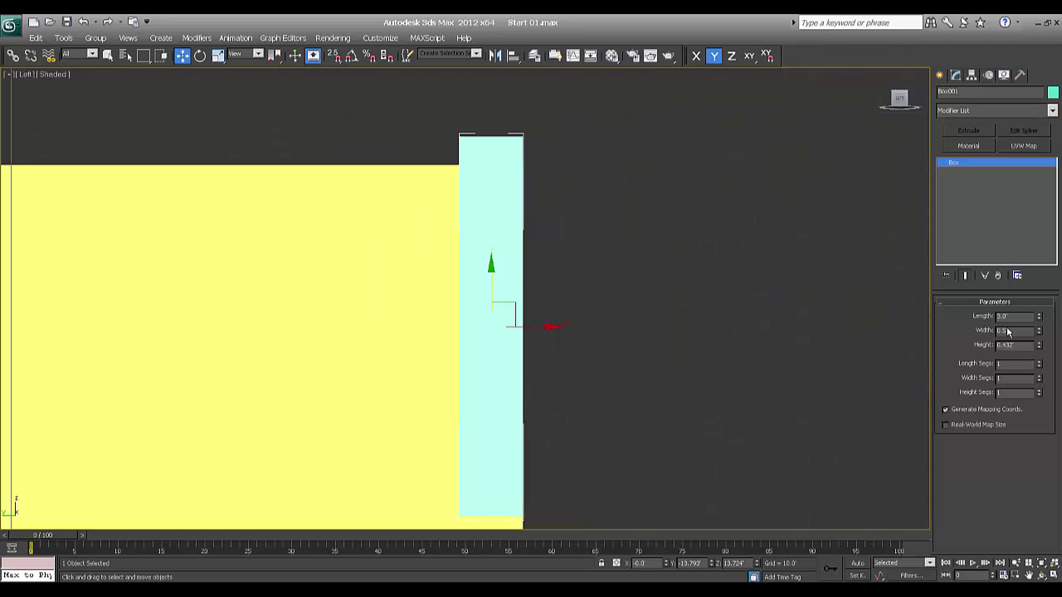
double_click(1018, 349)
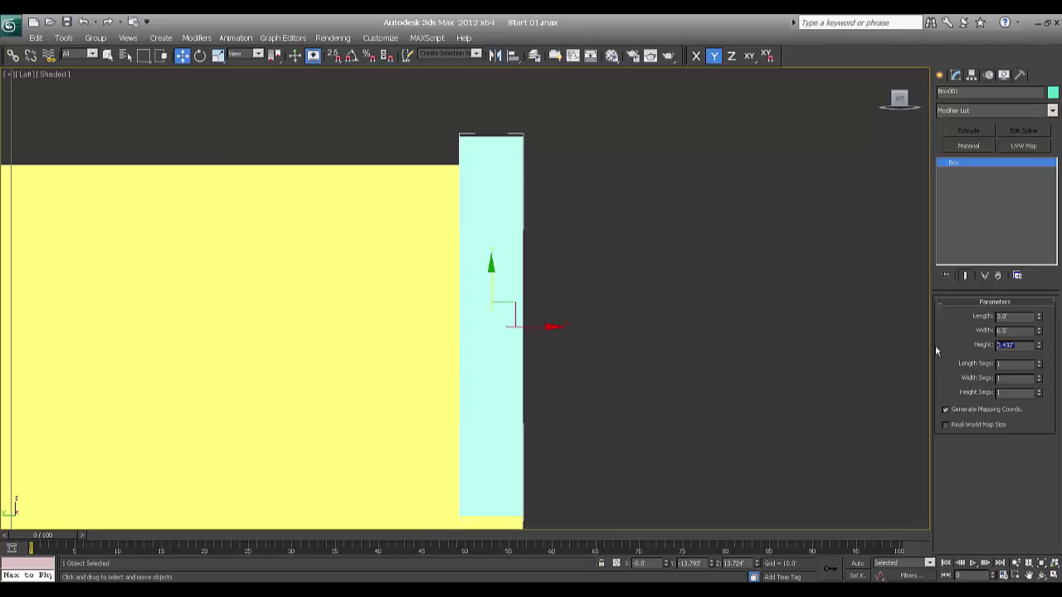
text(3)
text(0)
key(Return)
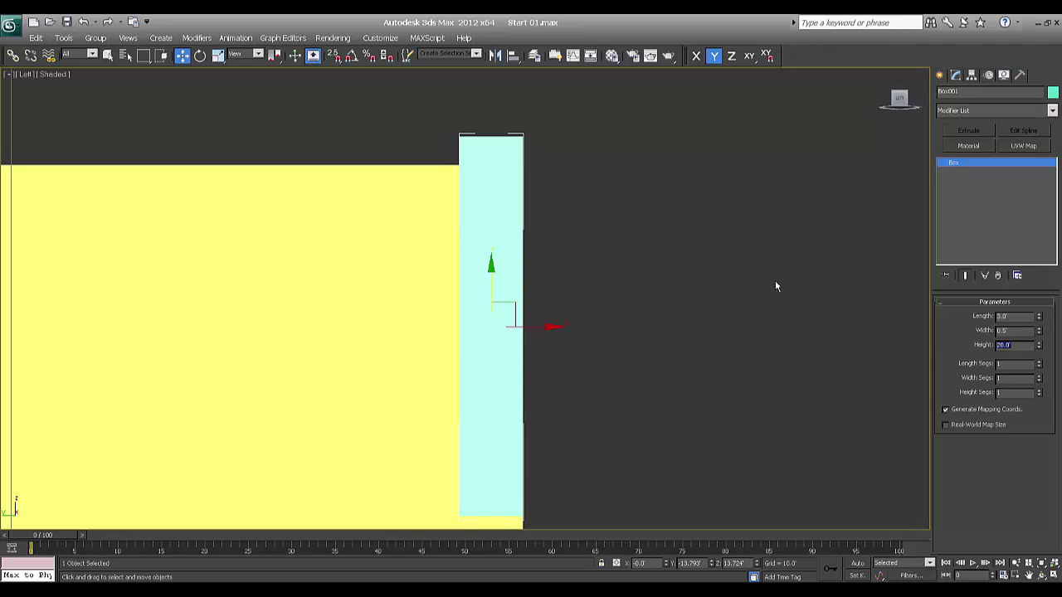
right_click(720, 290)
middle_drag(697, 328, 652, 324)
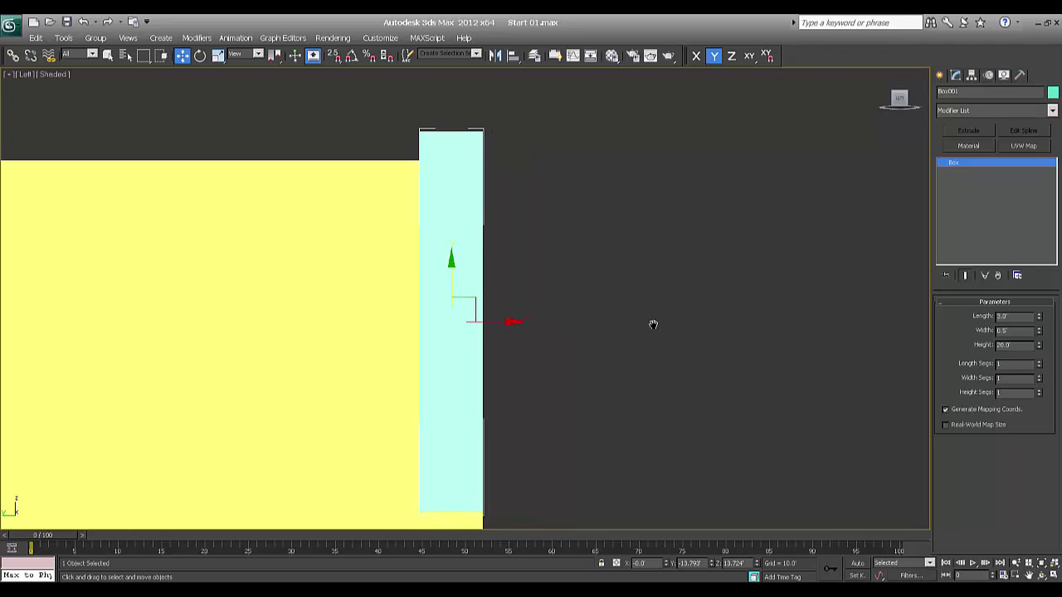
In Top view, move the beam right along X toward the front wall.
key(t)
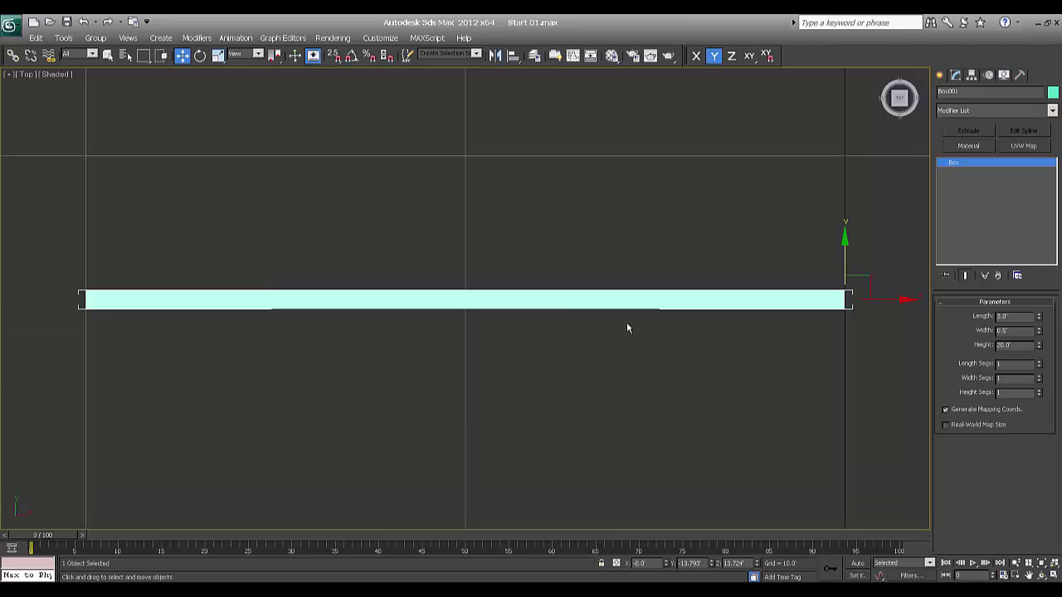
scroll(573, 315, down, 5)
middle_drag(573, 315, 445, 324)
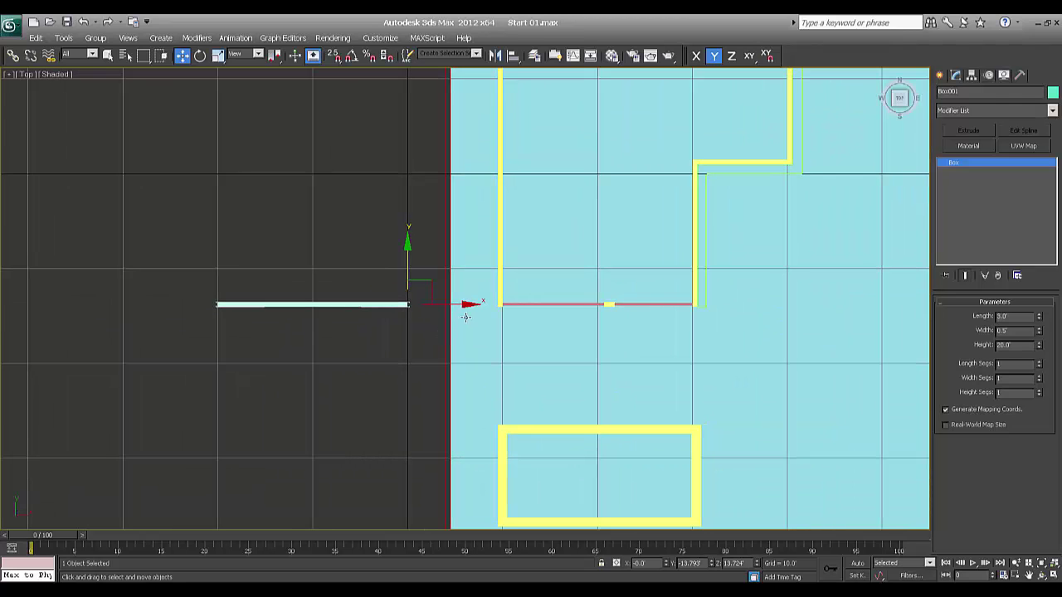
drag(470, 304, 715, 327)
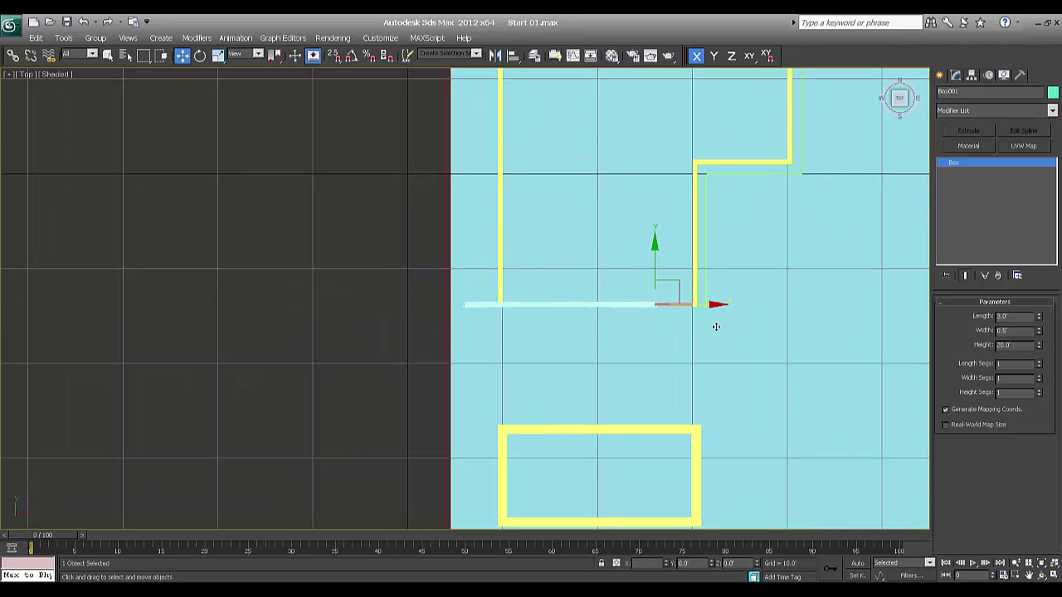
middle_drag(694, 316, 434, 294)
Slide the beam further along X until its end meets the wall corner, checking in wireframe.
scroll(439, 294, up, 5)
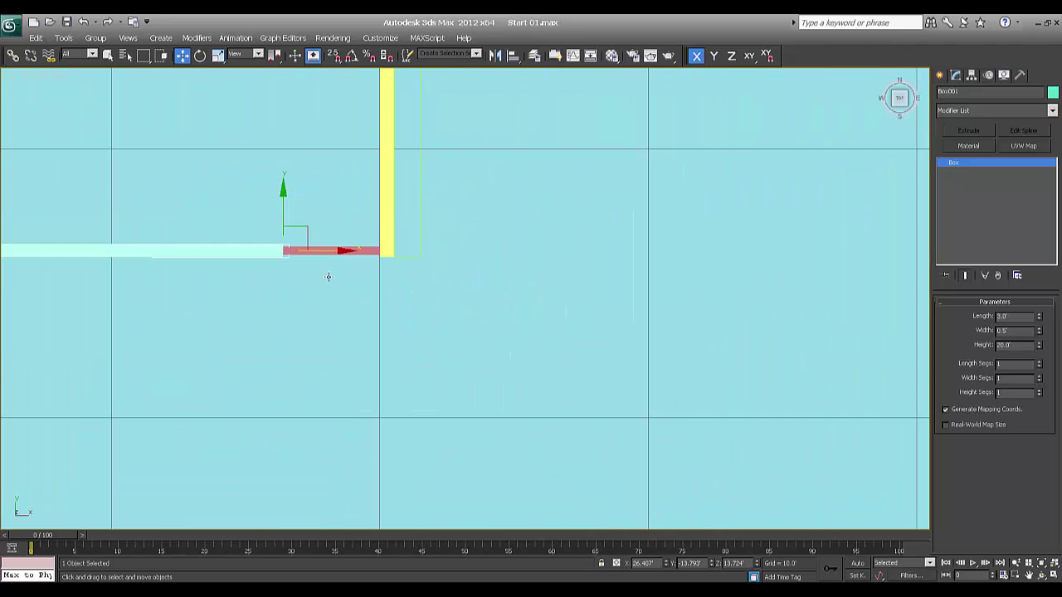
scroll(357, 290, up, 5)
middle_drag(320, 293, 517, 405)
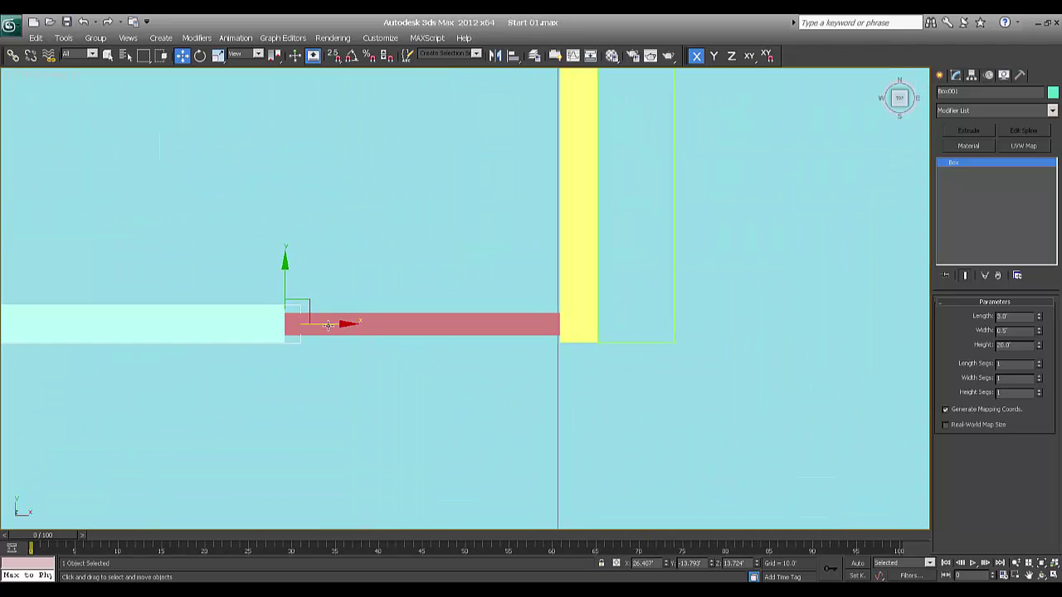
drag(334, 324, 450, 335)
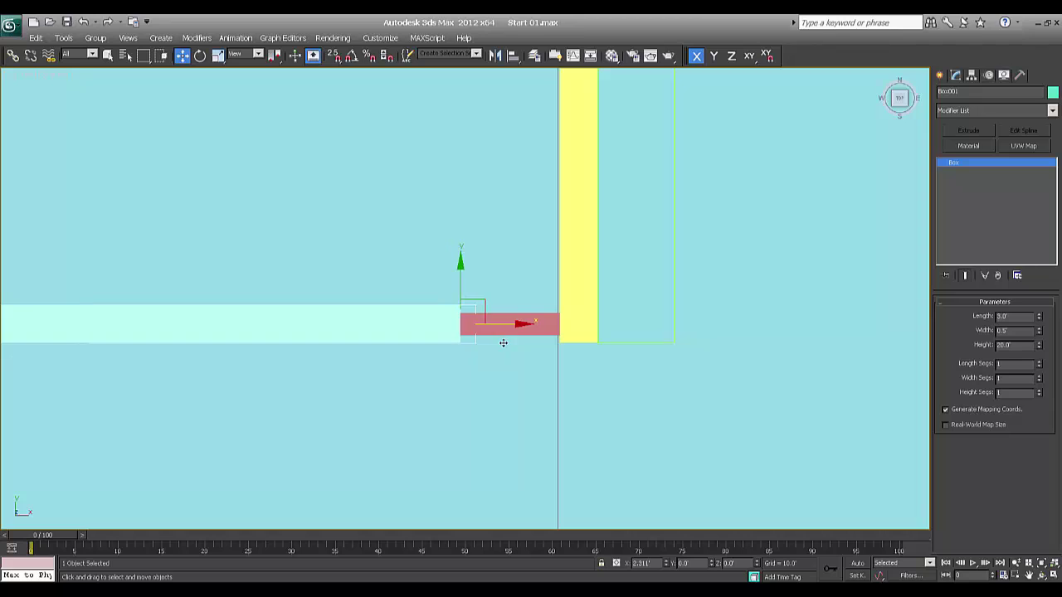
key(F3)
drag(502, 343, 599, 355)
middle_drag(510, 390, 521, 347)
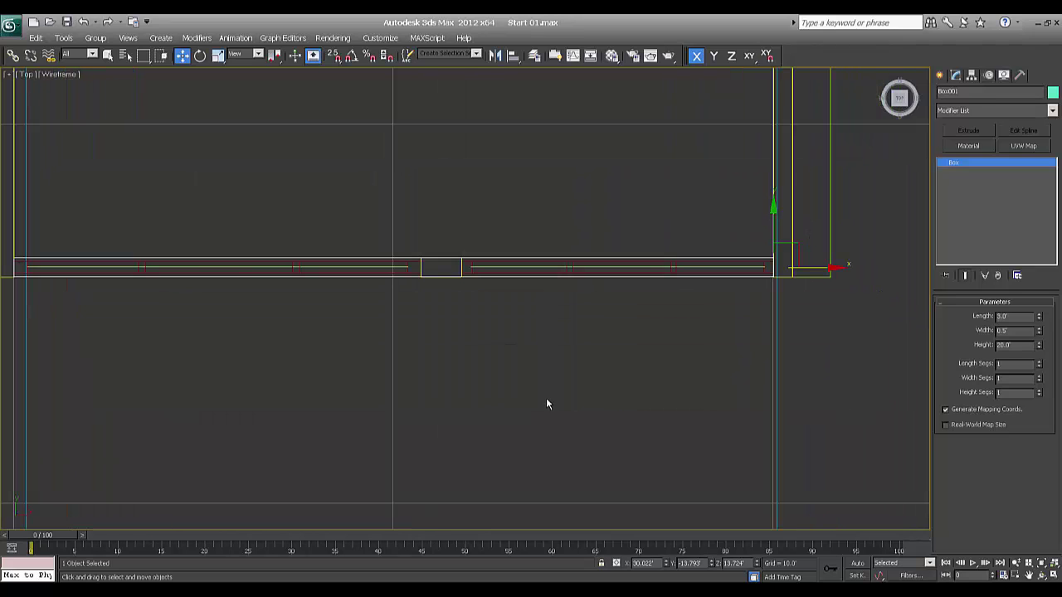
middle_drag(546, 397, 523, 377)
key(p)
In the Left wireframe view, reposition the box vertically along Y within the wall.
key(F3)
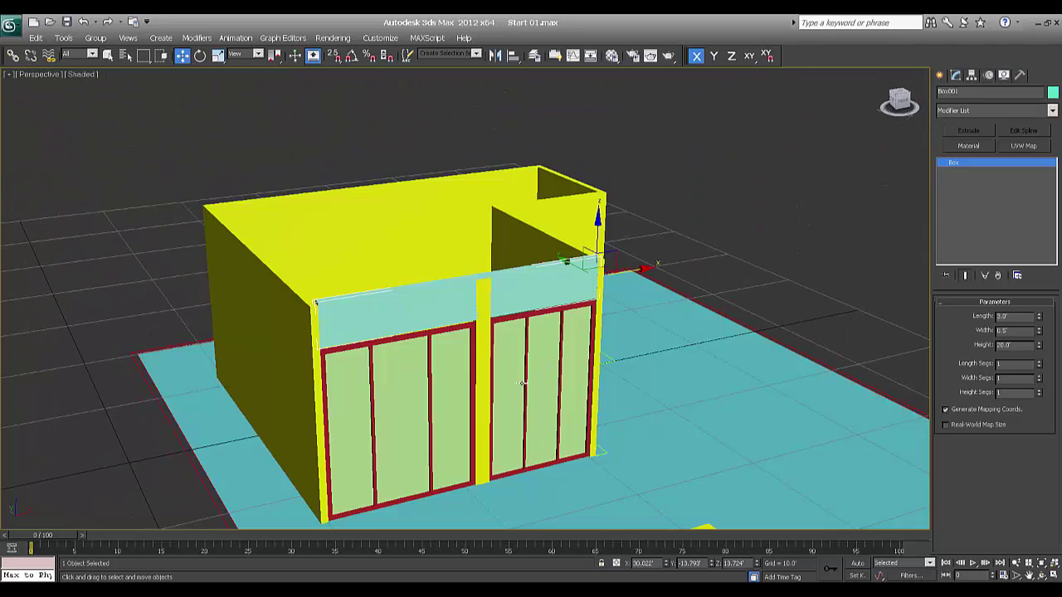
scroll(472, 399, up, 4)
alt+middle_drag(576, 402, 535, 397)
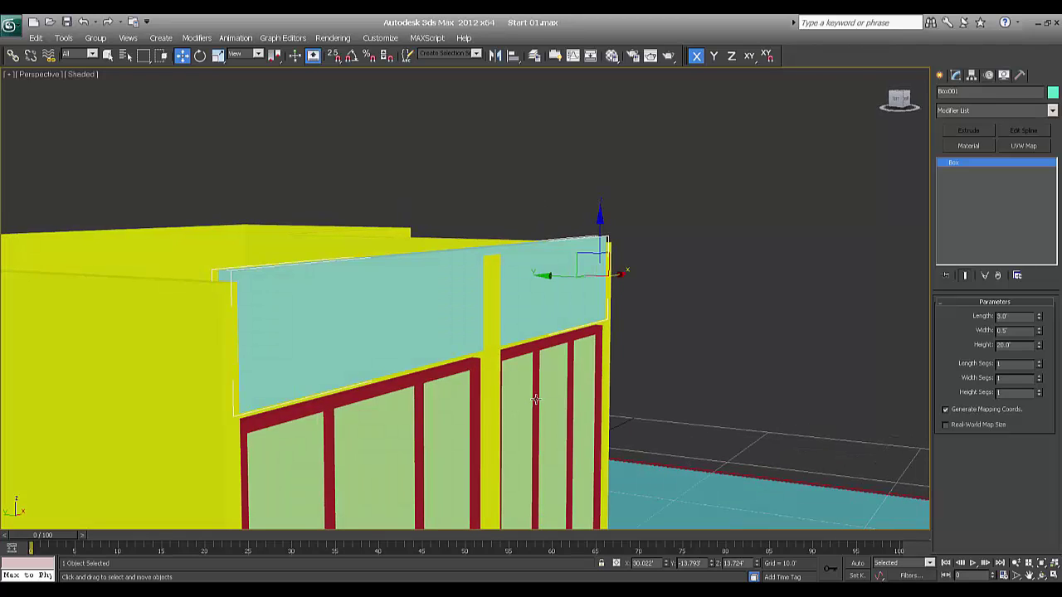
key(l)
key(F3)
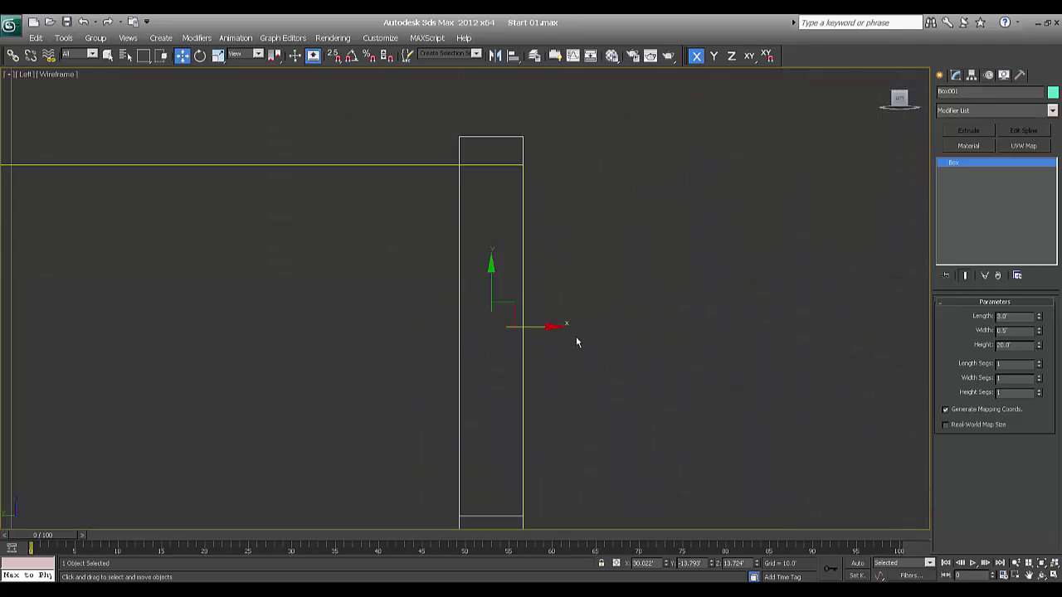
middle_drag(577, 340, 560, 227)
middle_drag(637, 168, 652, 233)
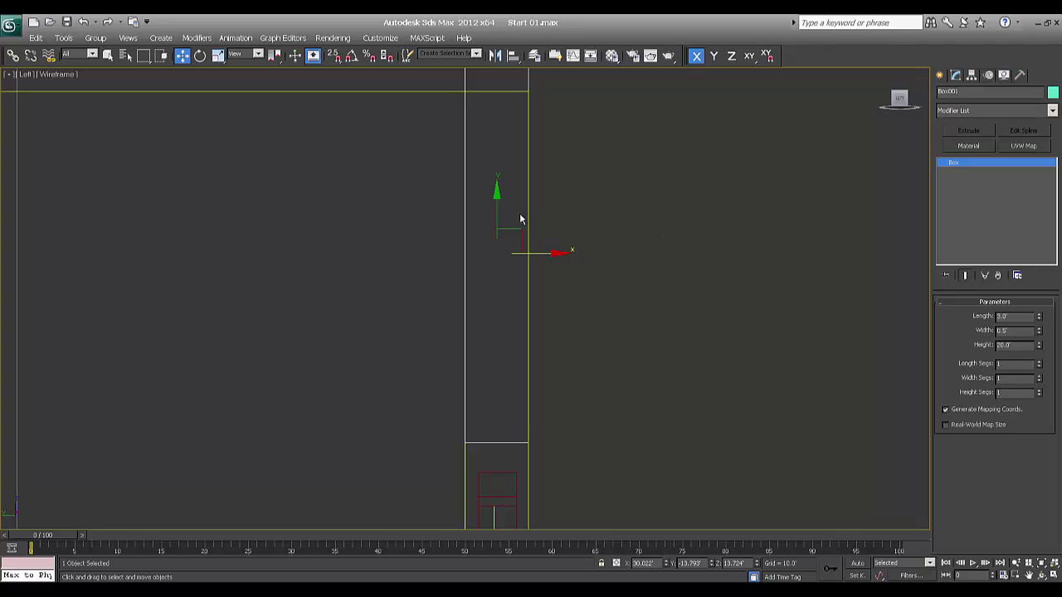
drag(496, 197, 495, 223)
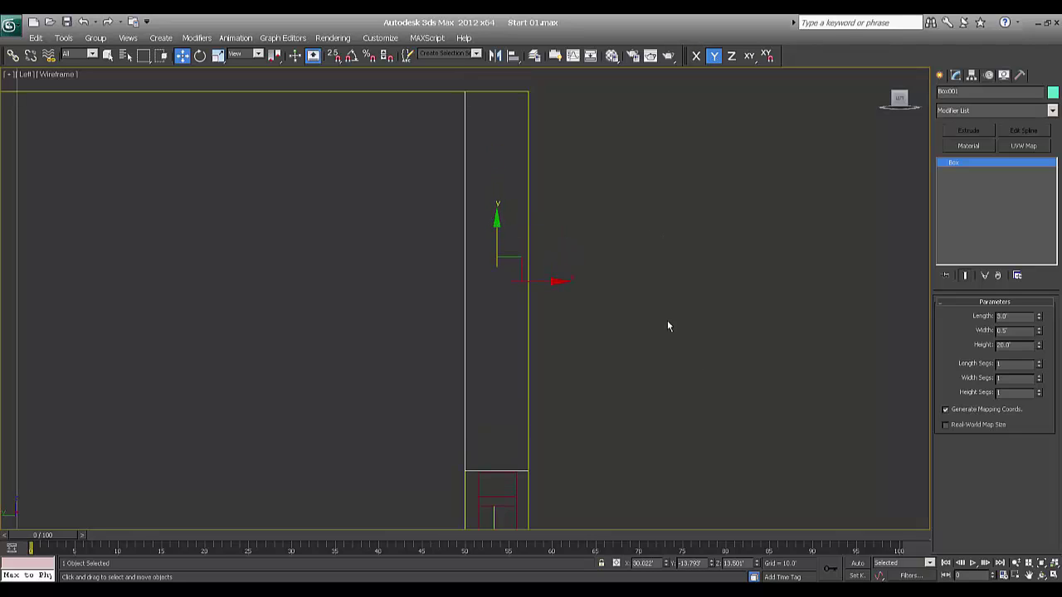
middle_drag(667, 322, 622, 381)
Inspect the whole villa in shaded Perspective, orbiting and zooming out.
key(p)
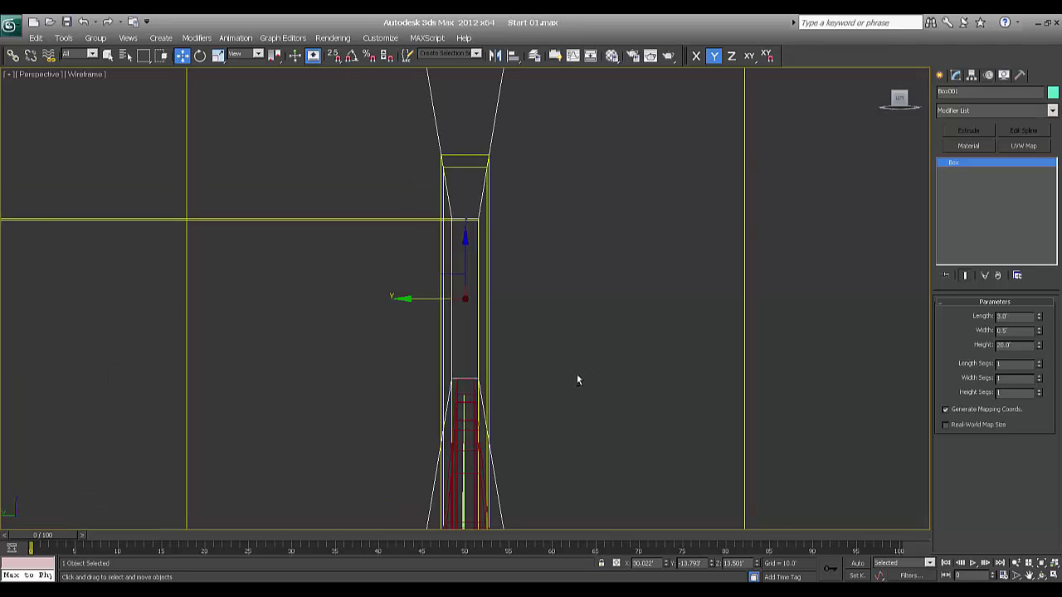
scroll(539, 369, up, 5)
key(F3)
scroll(516, 369, down, 2)
scroll(516, 368, down, 3)
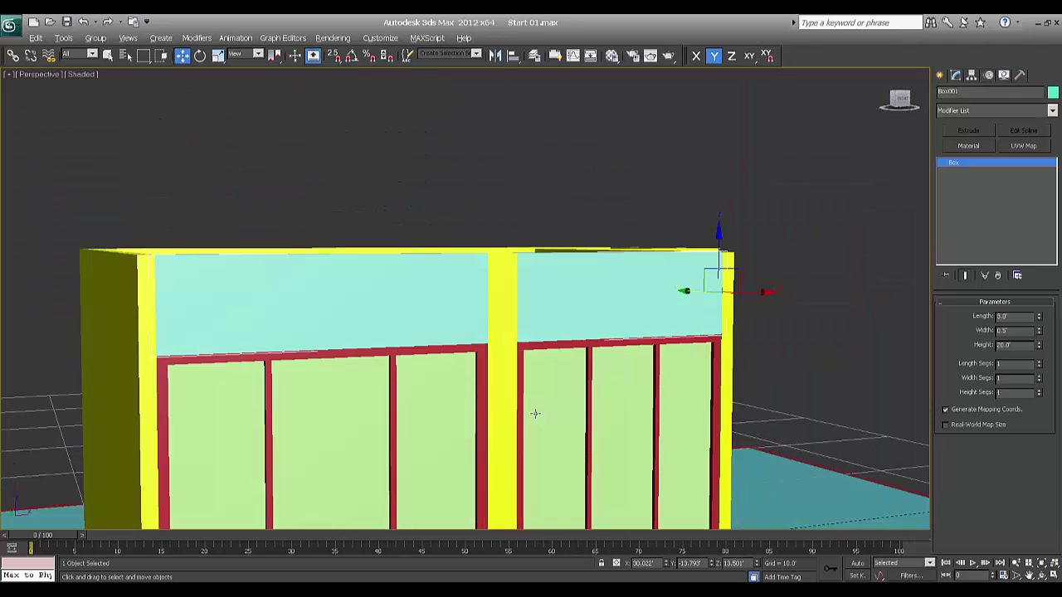
mouse_move(533, 414)
alt+middle_down()
mouse_move(517, 420)
mouse_move(537, 417)
mouse_move(538, 396)
mouse_move(526, 396)
mouse_move(530, 404)
alt+middle_up()
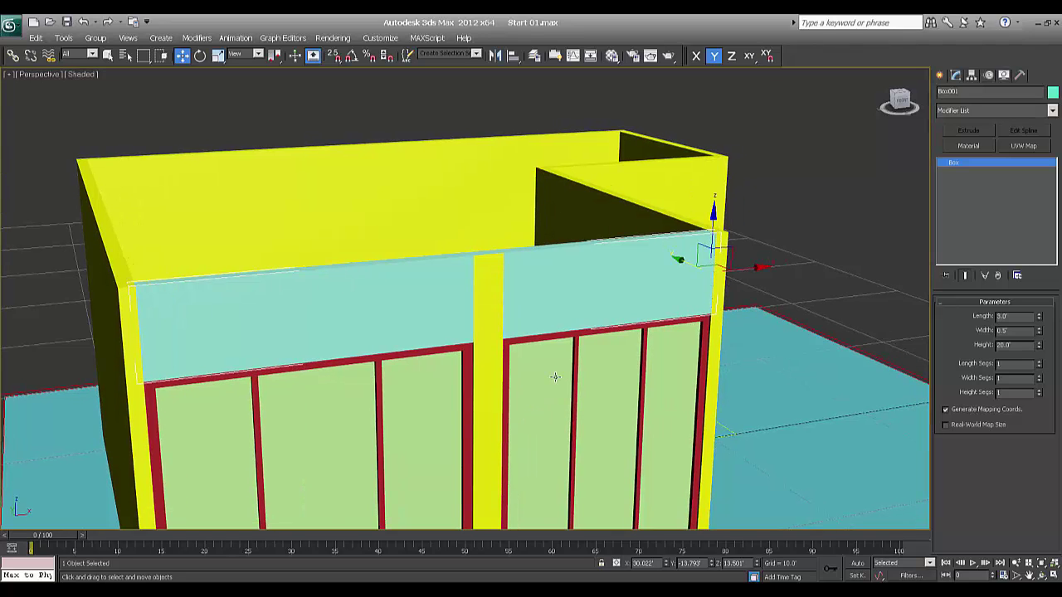
scroll(532, 367, down, 1)
alt+middle_drag(533, 366, 479, 362)
scroll(474, 407, down, 2)
scroll(503, 407, down, 3)
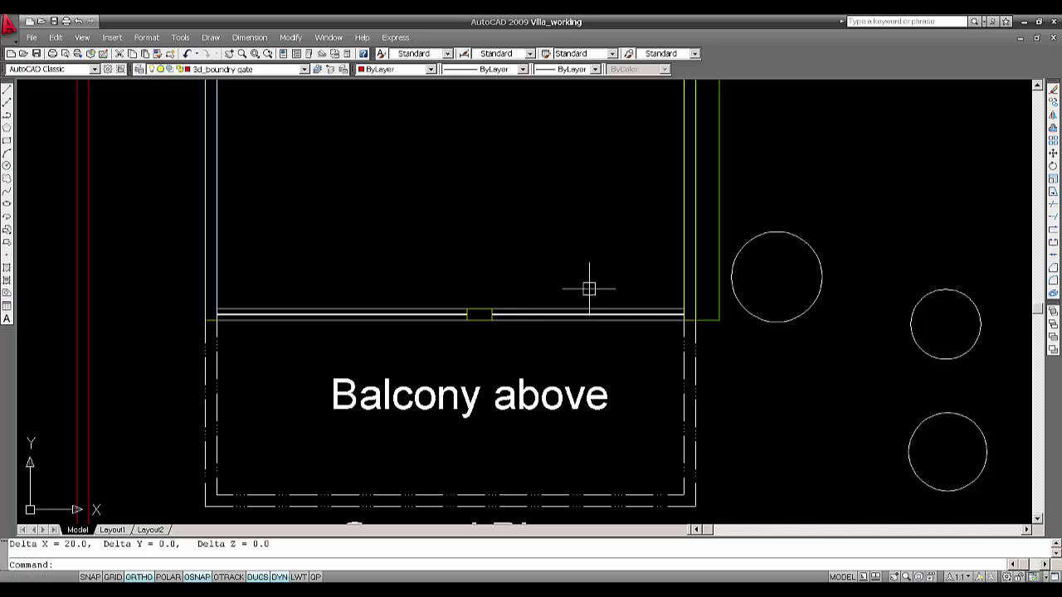
scroll(581, 282, down, 4)
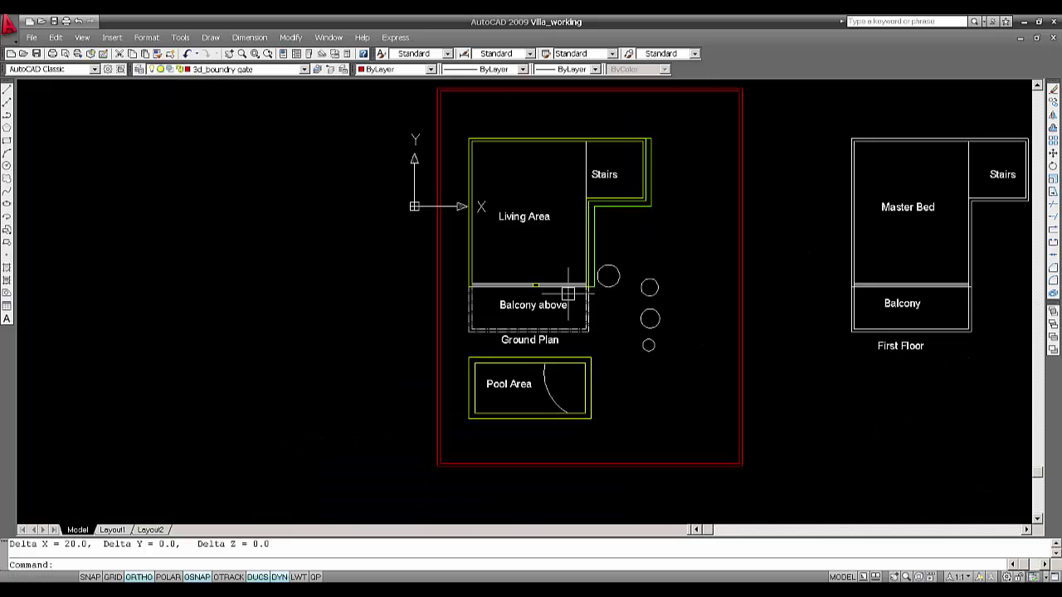
Delete the Master Bed and Stairs labels from the First Floor plan.
mouse_move(568, 294)
middle_down()
mouse_move(514, 260)
mouse_move(434, 260)
middle_up()
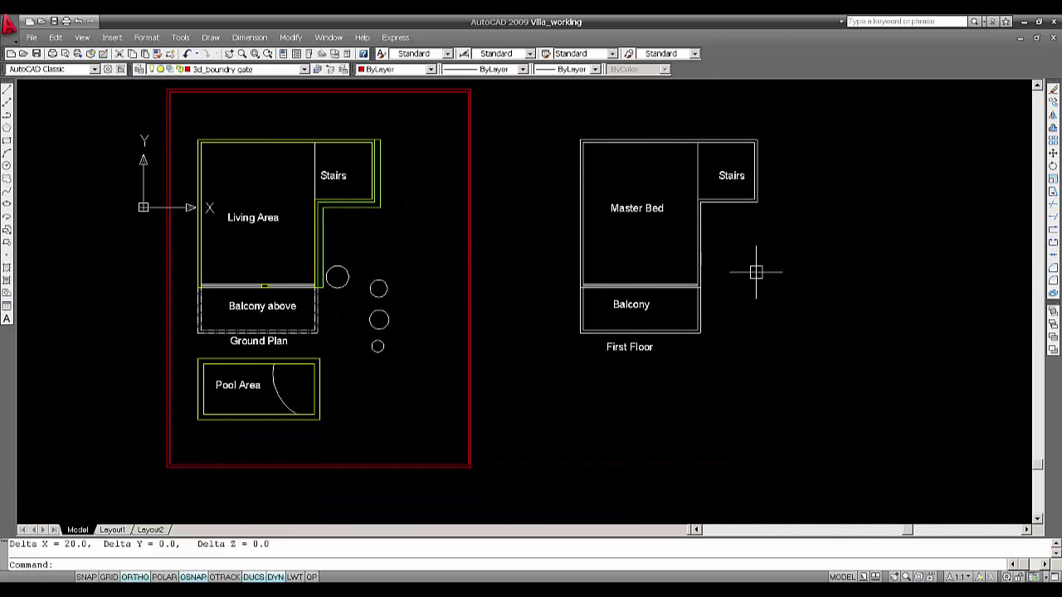
middle_drag(755, 272, 597, 301)
scroll(711, 289, down, 1)
middle_drag(711, 289, 514, 332)
scroll(514, 332, up, 2)
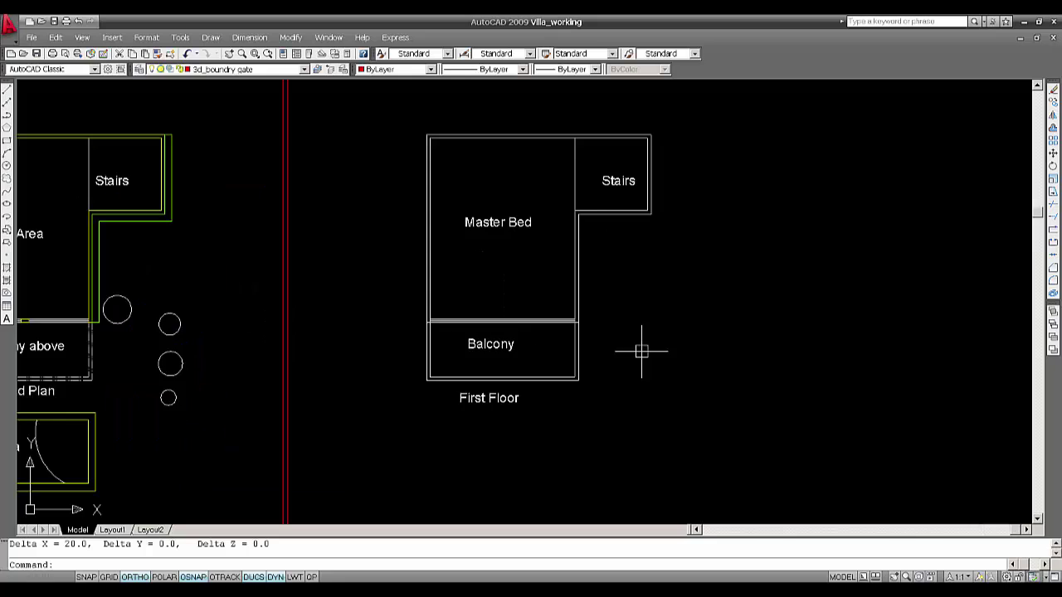
middle_drag(641, 351, 645, 304)
click(536, 216)
click(493, 142)
key(Delete)
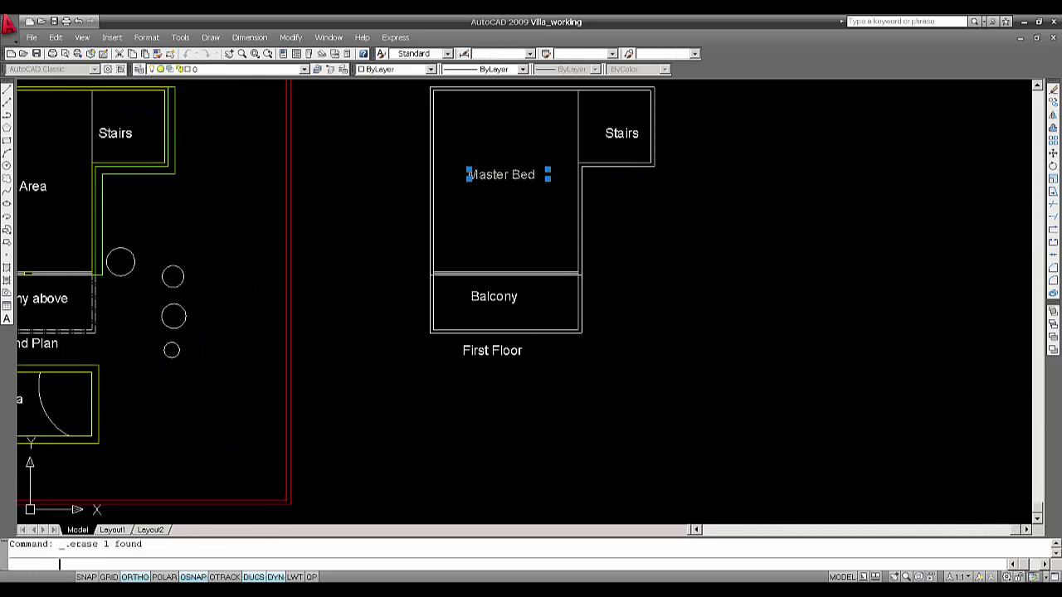
middle_drag(567, 180, 548, 225)
click(598, 199)
click(583, 147)
key(Delete)
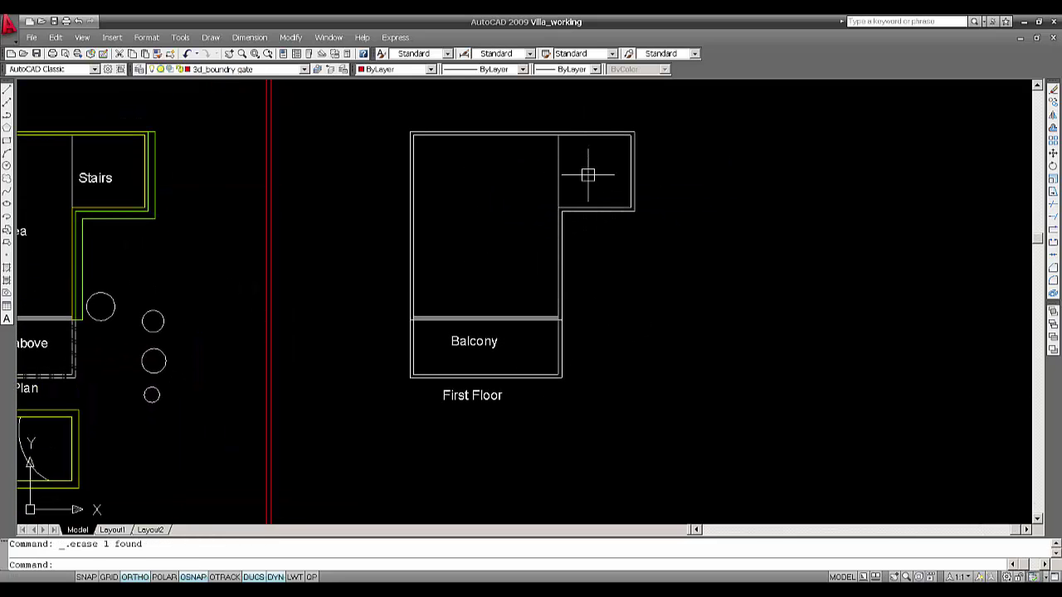
Delete the Balcony label from the First Floor plan.
click(539, 353)
click(443, 329)
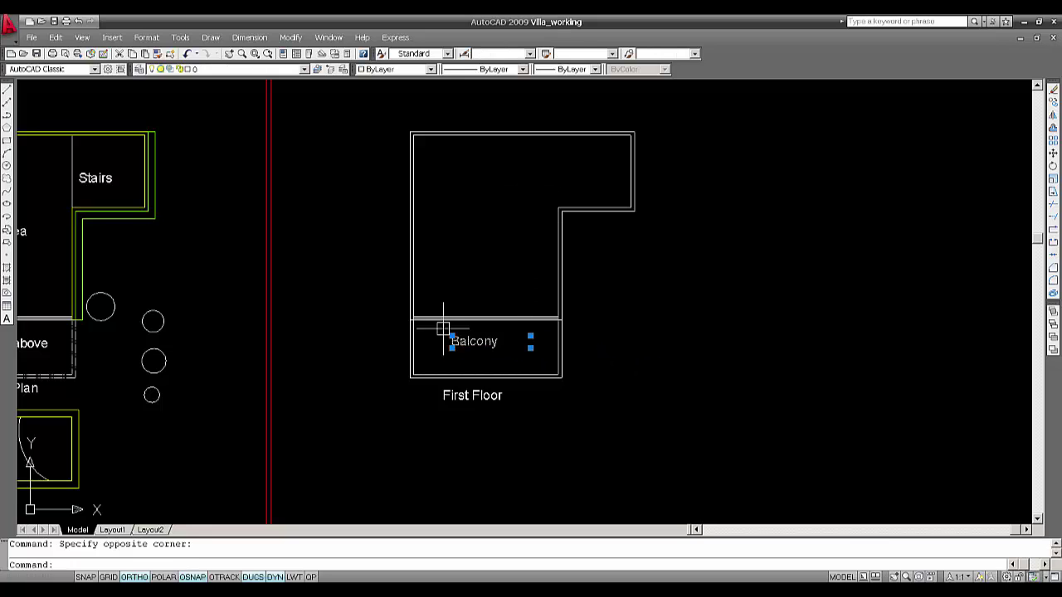
key(Delete)
scroll(495, 349, up, 3)
scroll(536, 317, up, 3)
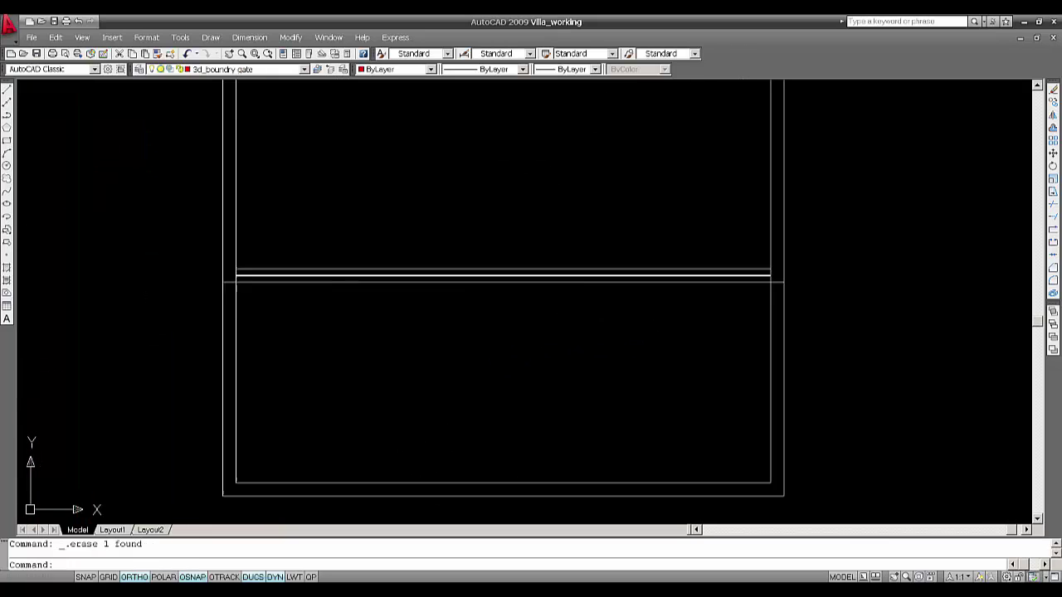
scroll(457, 321, up, 1)
mouse_move(498, 301)
middle_down()
mouse_move(525, 273)
mouse_move(522, 316)
mouse_move(557, 341)
middle_up()
scroll(531, 277, down, 4)
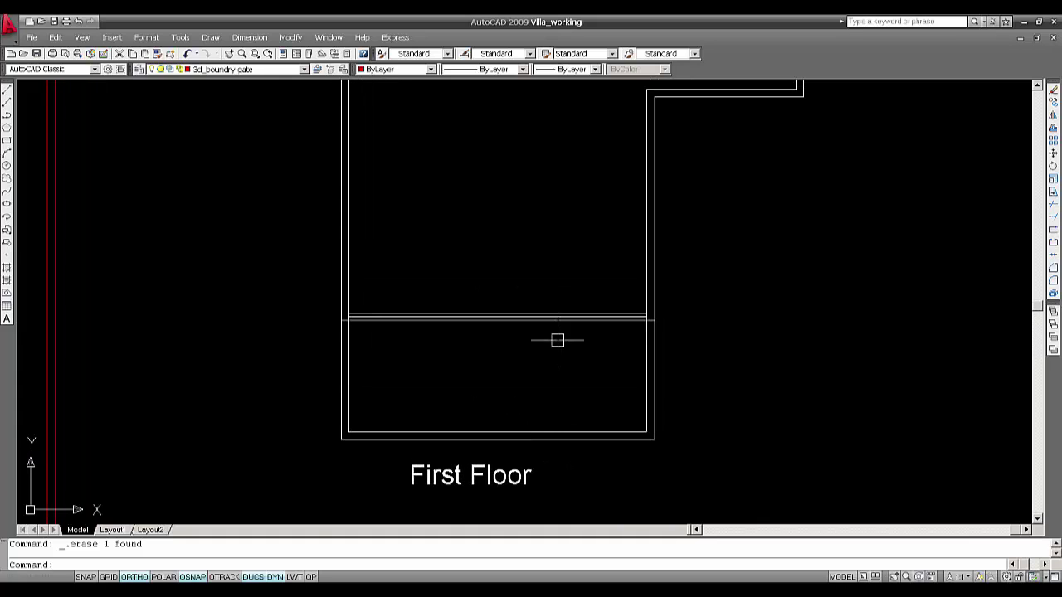
scroll(558, 340, down, 4)
middle_drag(619, 324, 533, 301)
Start the COPY command with CO, then cancel it with Esc.
text(c)
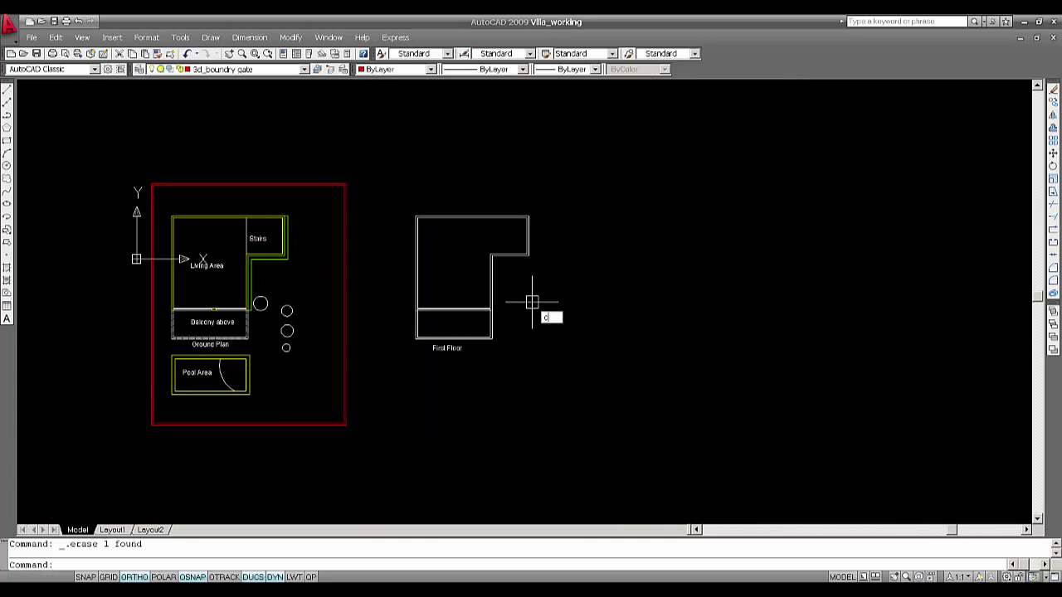
key(Escape)
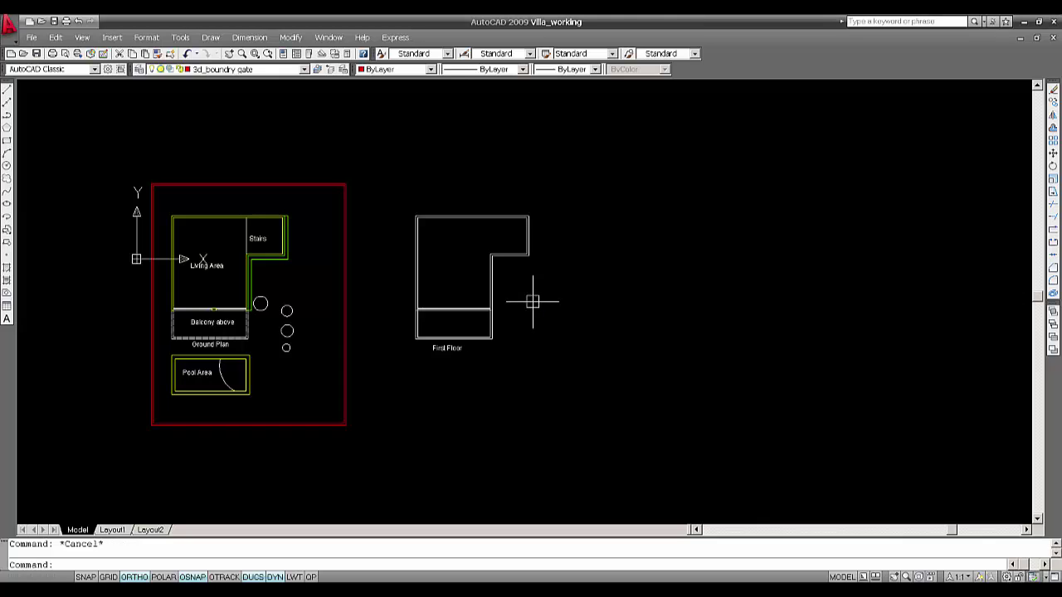
text(co)
key(Return)
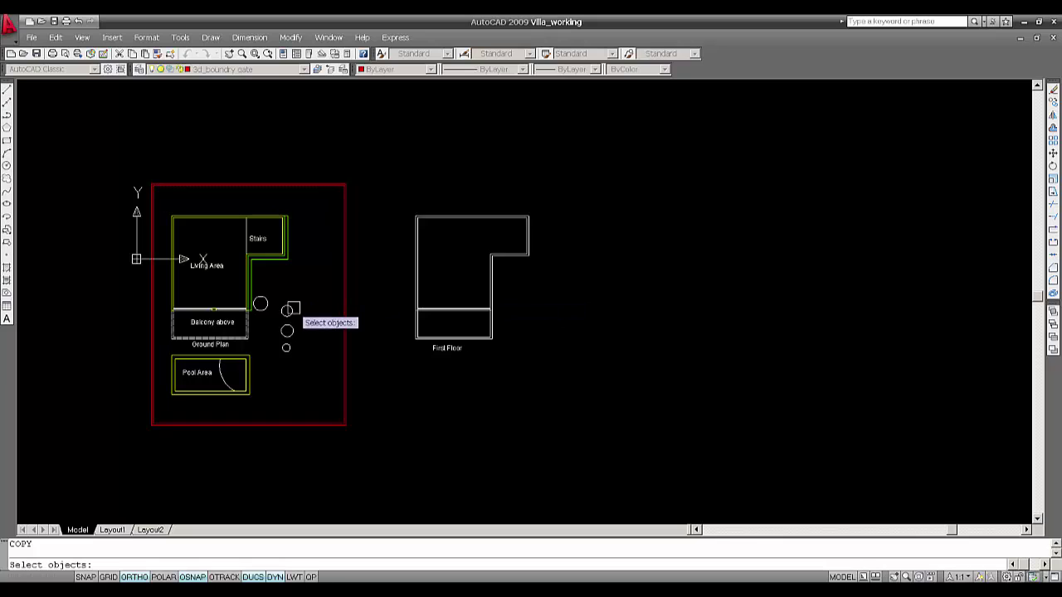
key(Escape)
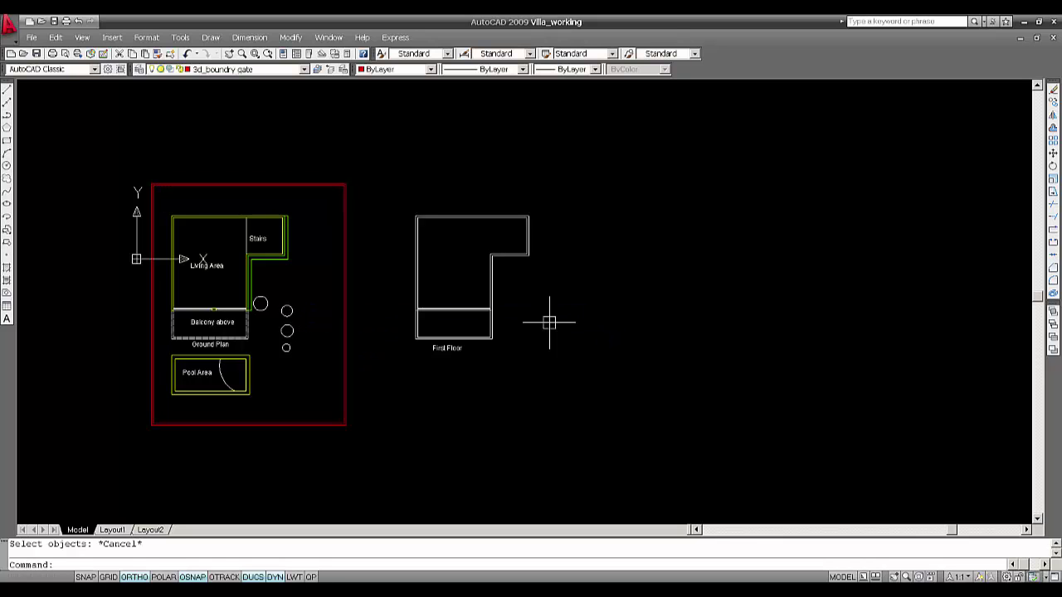
scroll(540, 287, down, 3)
scroll(519, 311, up, 2)
scroll(319, 297, down, 1)
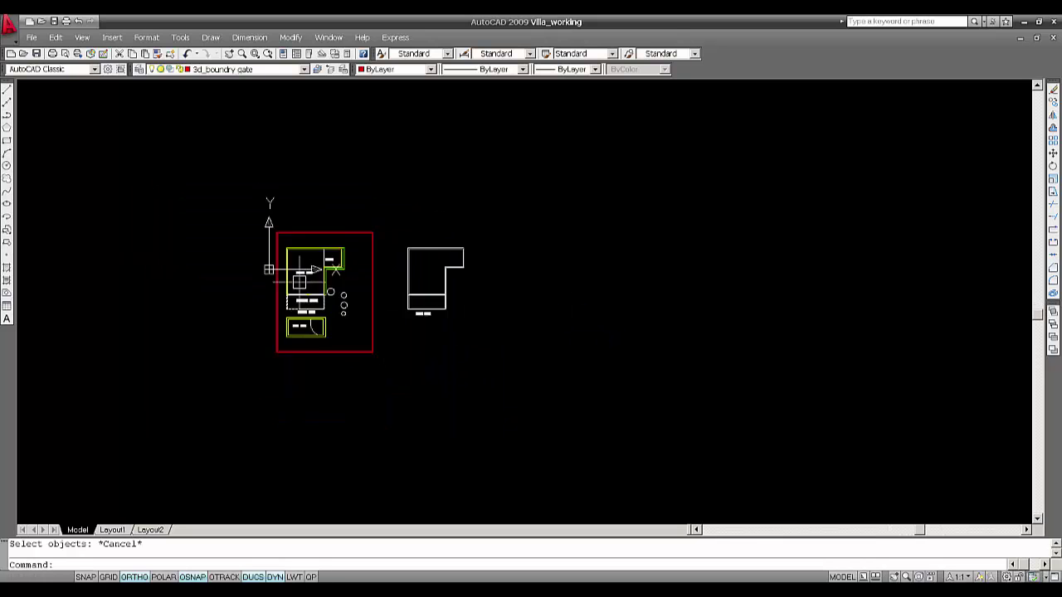
scroll(315, 294, up, 2)
scroll(372, 254, up, 2)
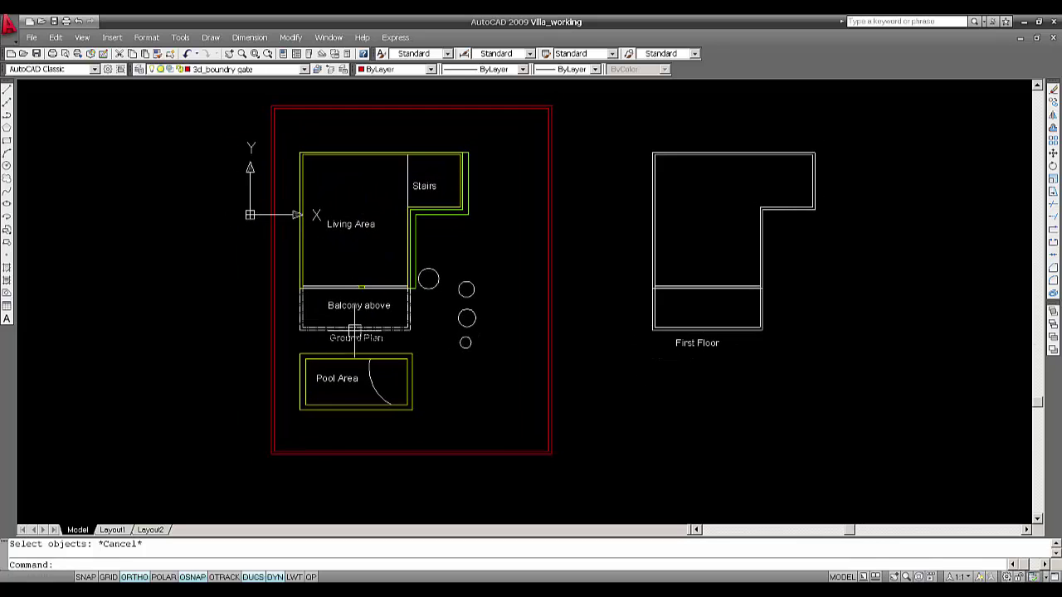
Delete the 'Balcony above' label and the wall lines over the balcony from the Ground Plan.
scroll(374, 282, up, 1)
scroll(356, 266, up, 2)
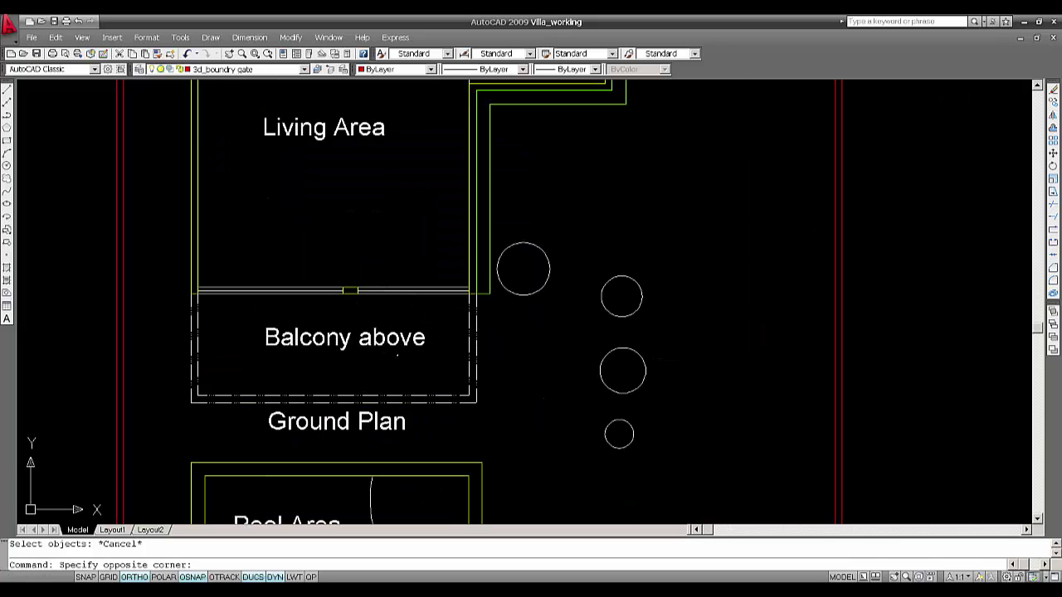
click(427, 350)
click(342, 329)
key(Delete)
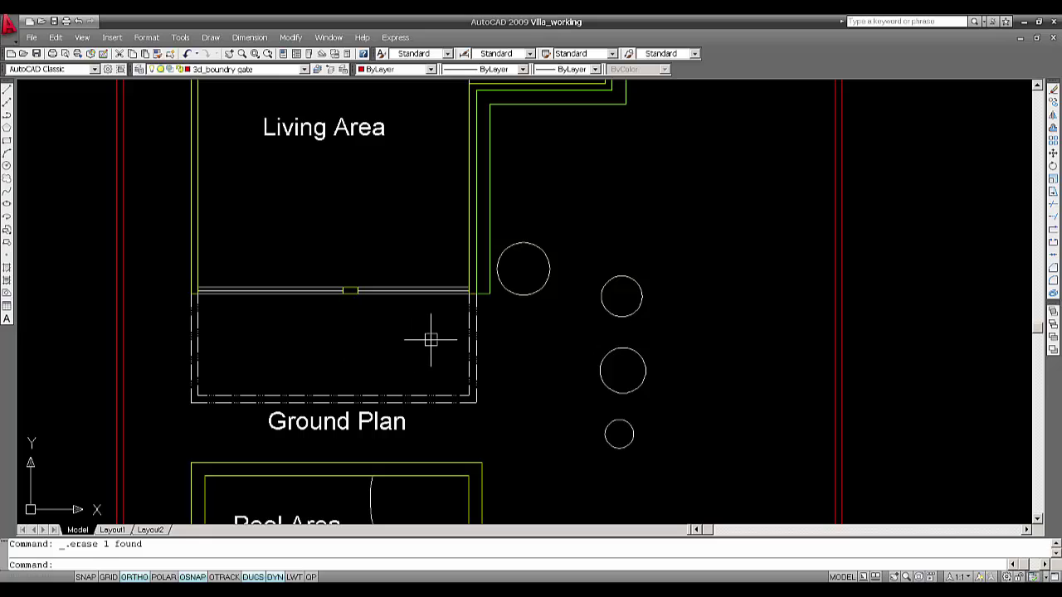
click(426, 303)
click(393, 242)
key(Delete)
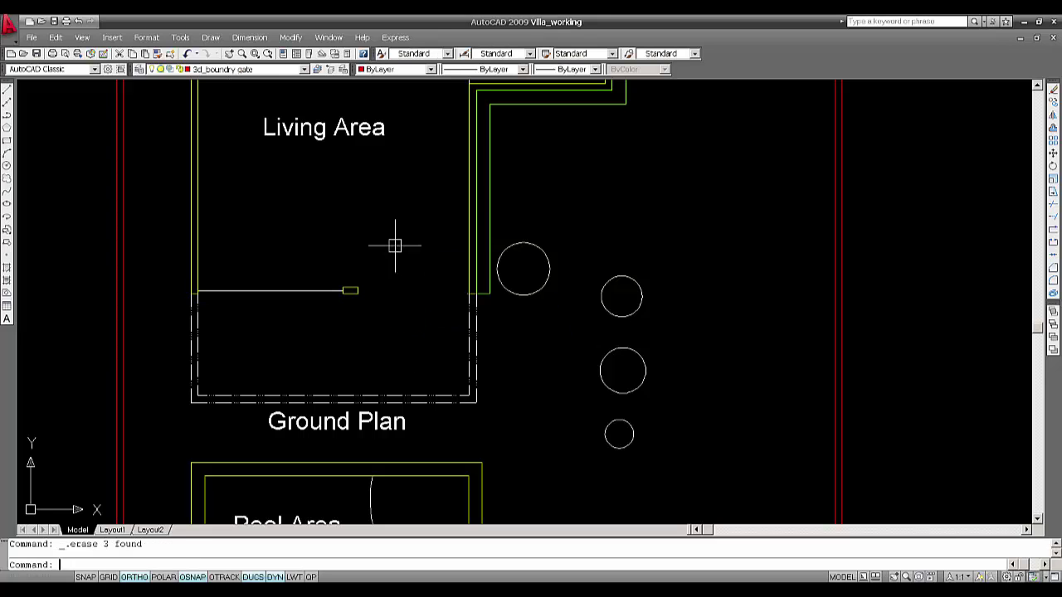
click(295, 333)
click(252, 240)
key(Delete)
Delete the Stairs label with its dividing line and the Living Area label.
scroll(416, 212, down, 2)
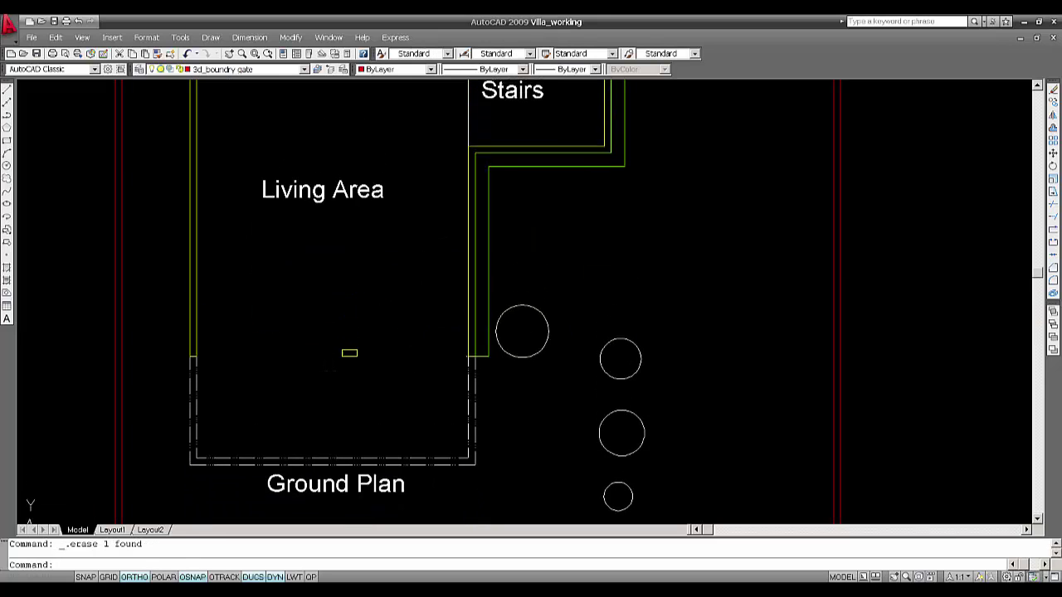
click(479, 180)
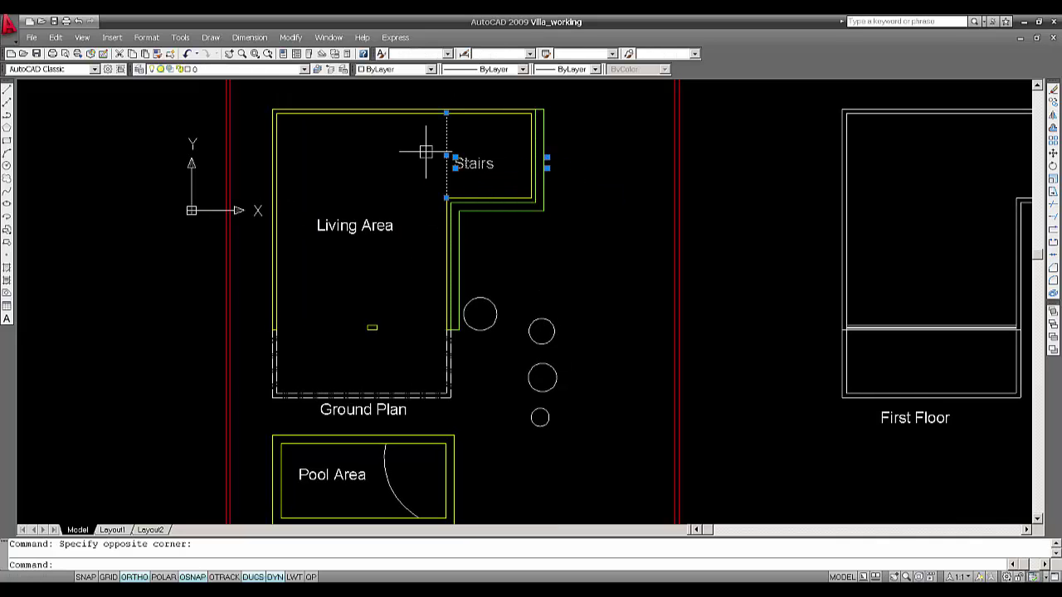
click(427, 155)
key(Delete)
click(415, 249)
click(369, 209)
key(Delete)
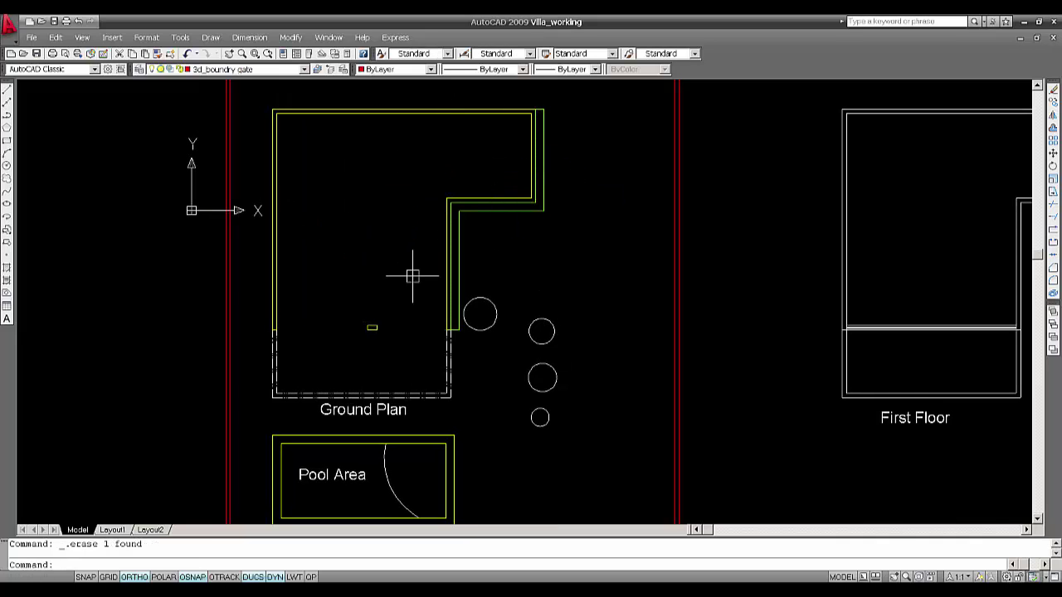
middle_drag(427, 233, 424, 249)
middle_drag(420, 300, 420, 326)
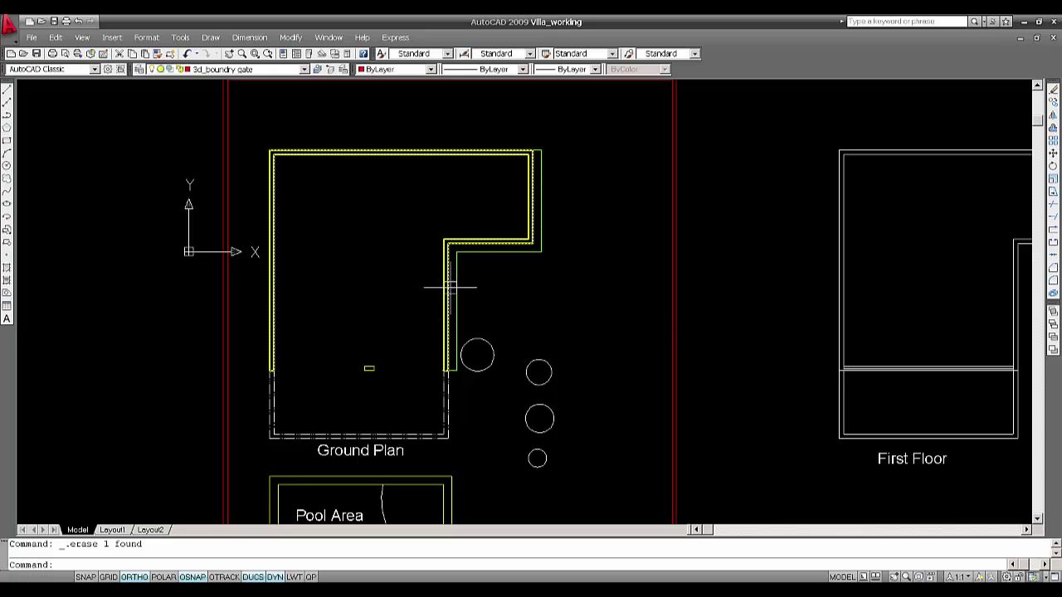
Create a new layer named 3d_flr_frst in AutoCAD and make it the current layer.
text(la)
key(Return)
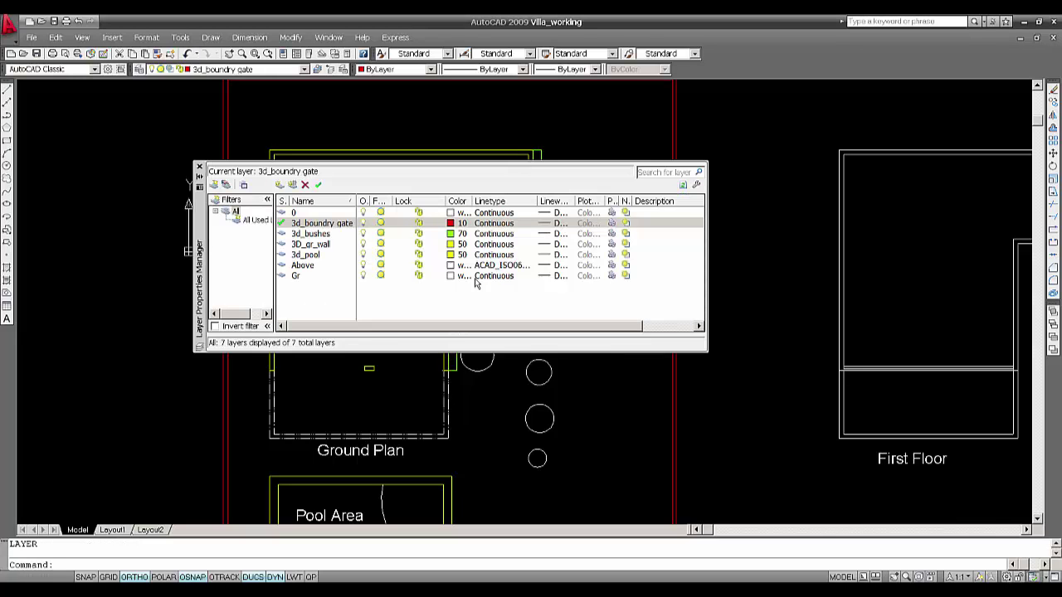
click(280, 186)
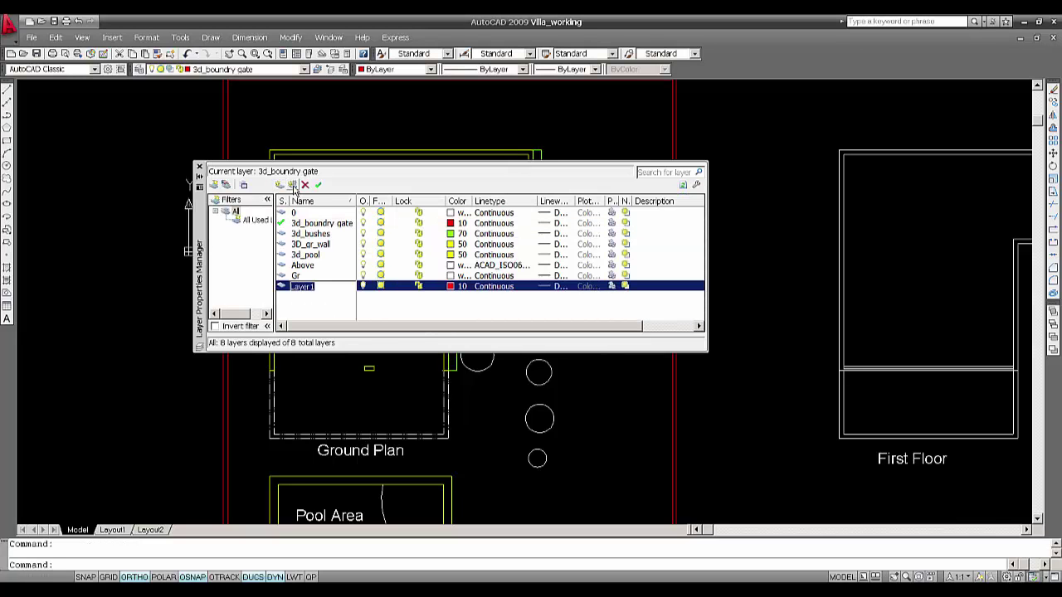
text(3d_fl)
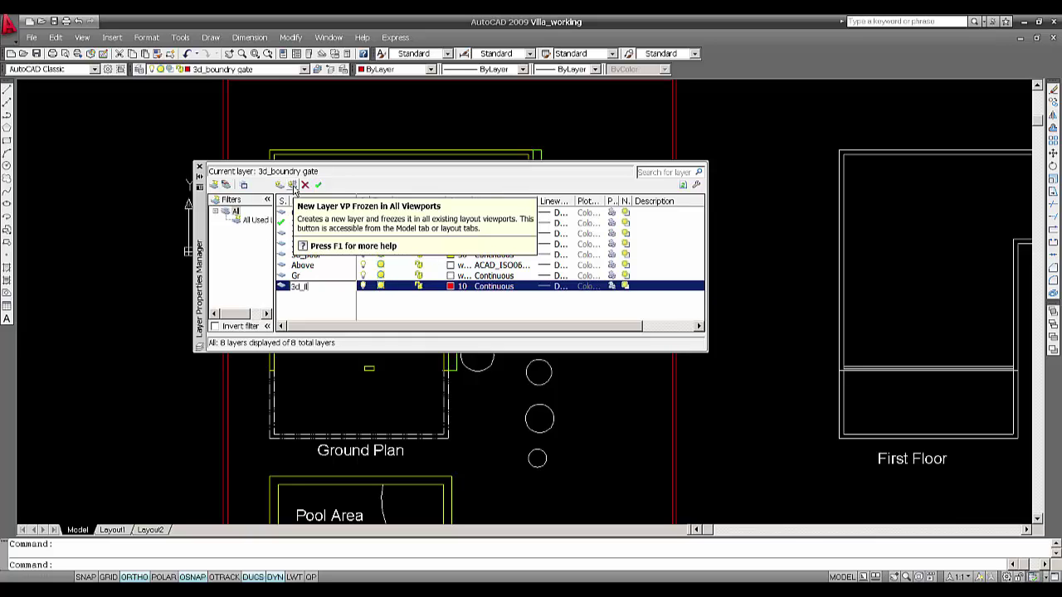
text(r_frst)
key(Return)
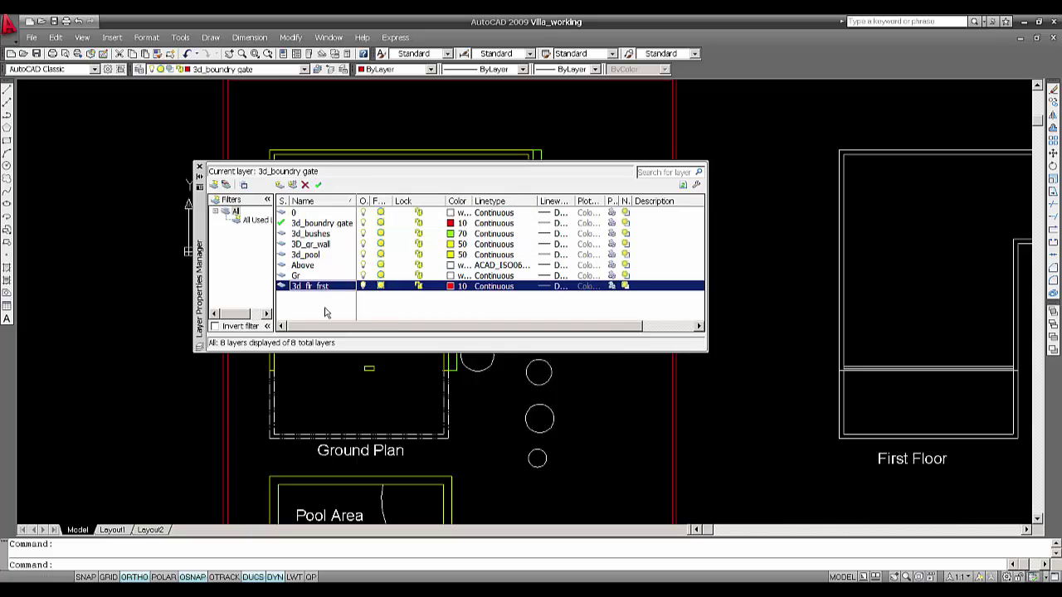
click(317, 185)
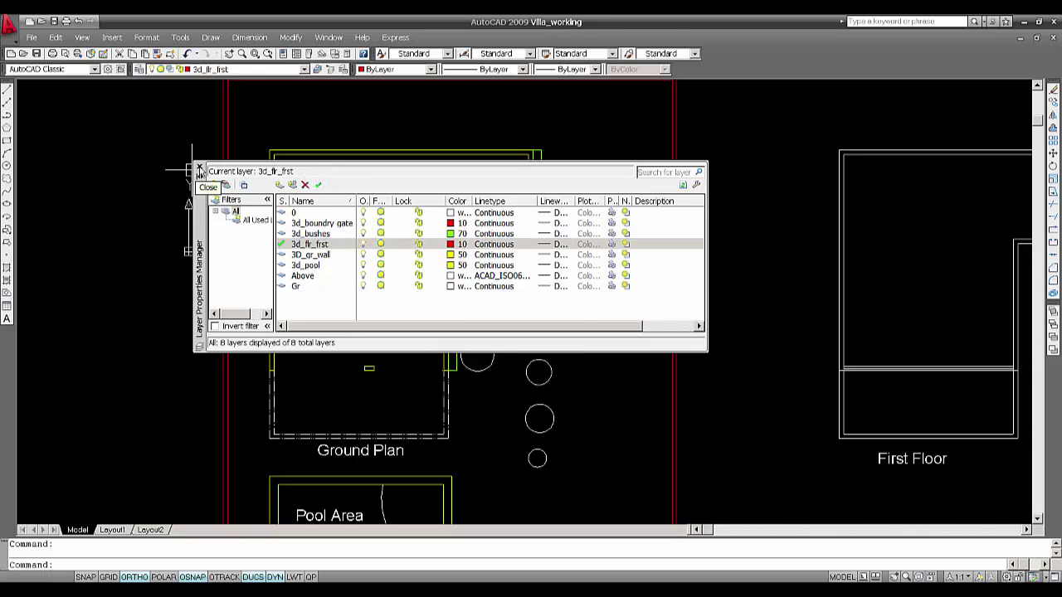
click(199, 167)
middle_drag(509, 254, 494, 254)
text(b)
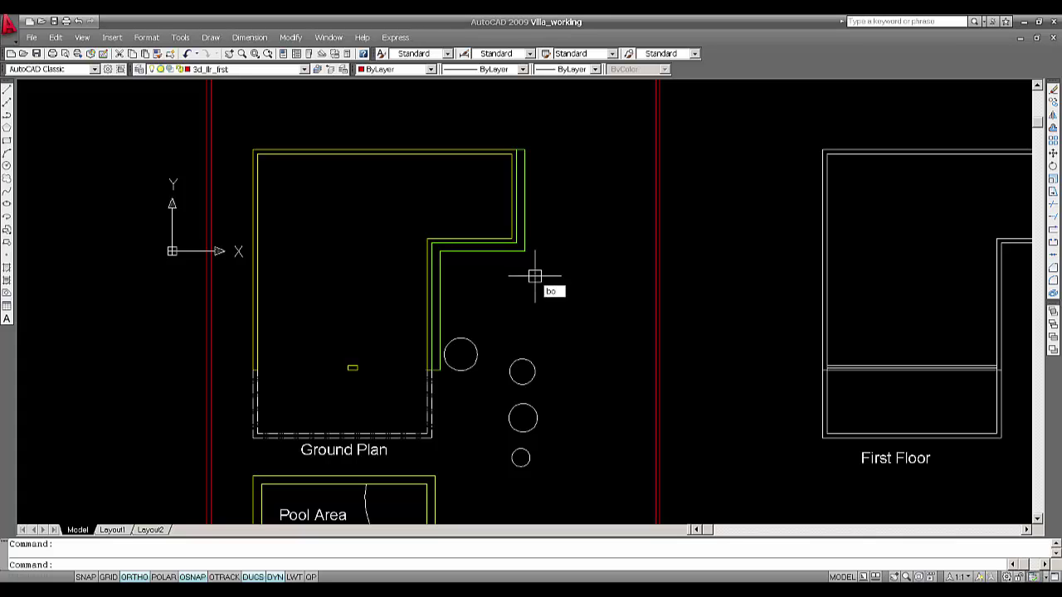
text(o)
Trace a closed boundary polyline inside the L-shaped Ground Plan, with island detection turned off.
key(Return)
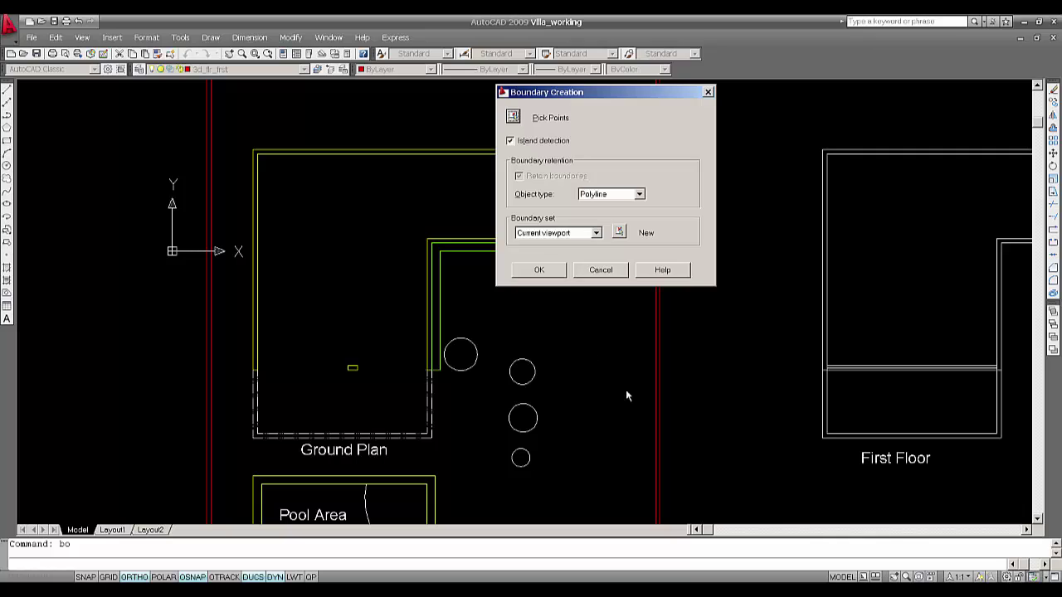
drag(566, 99, 600, 139)
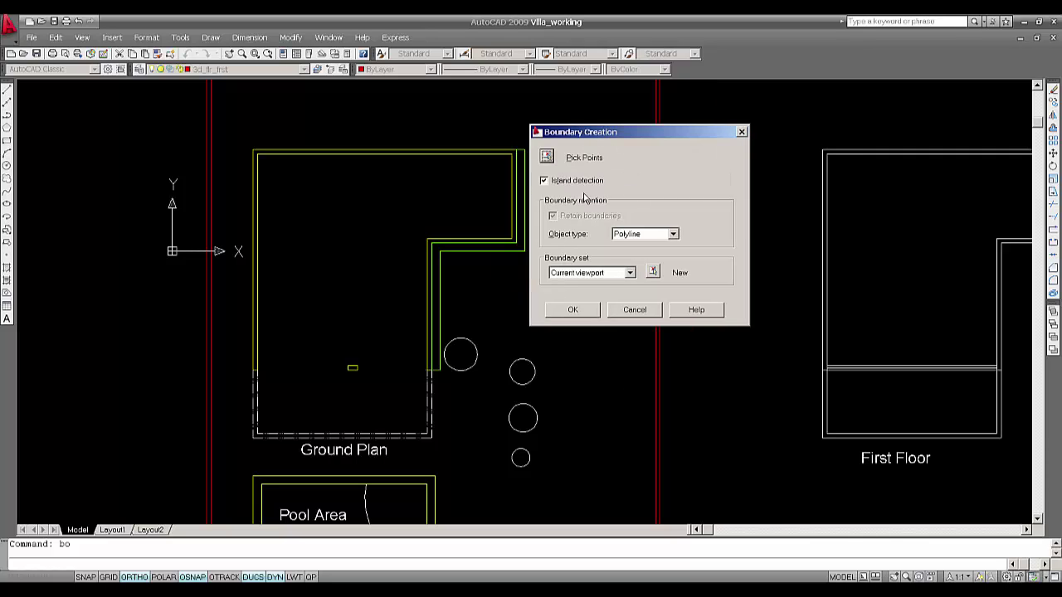
click(548, 185)
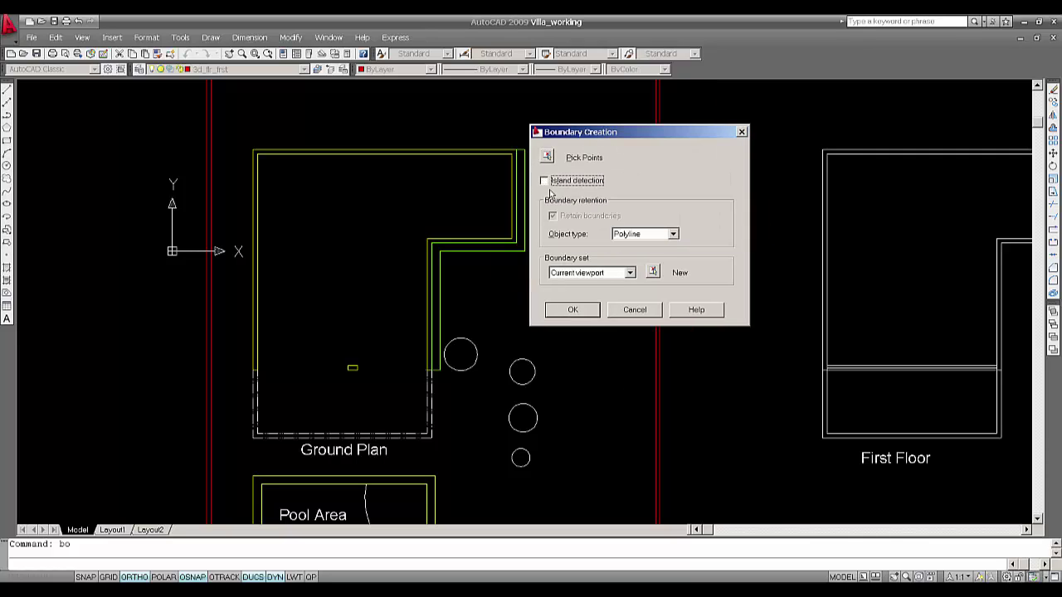
click(572, 310)
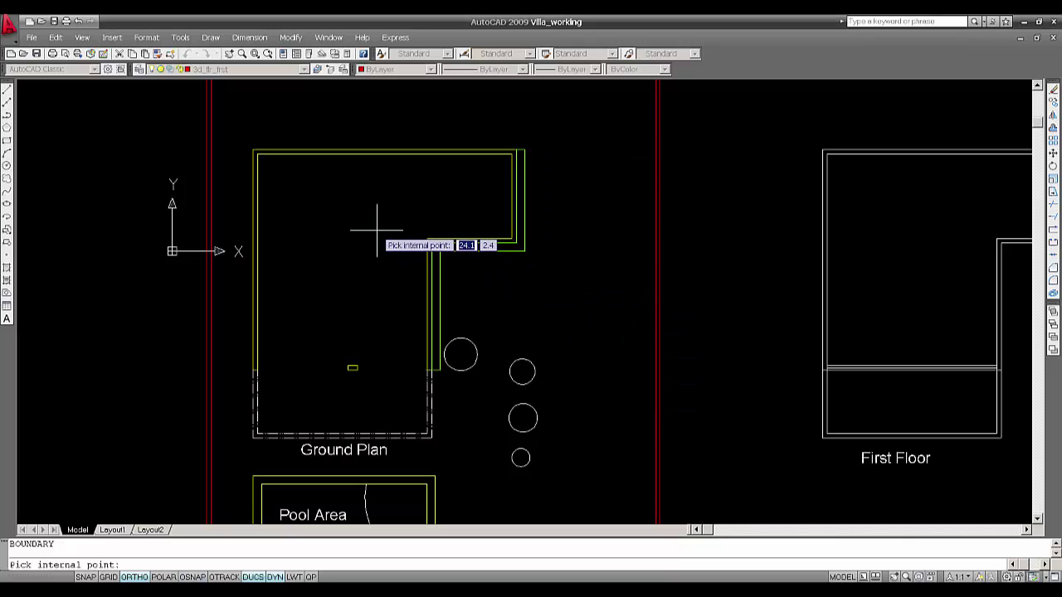
click(375, 230)
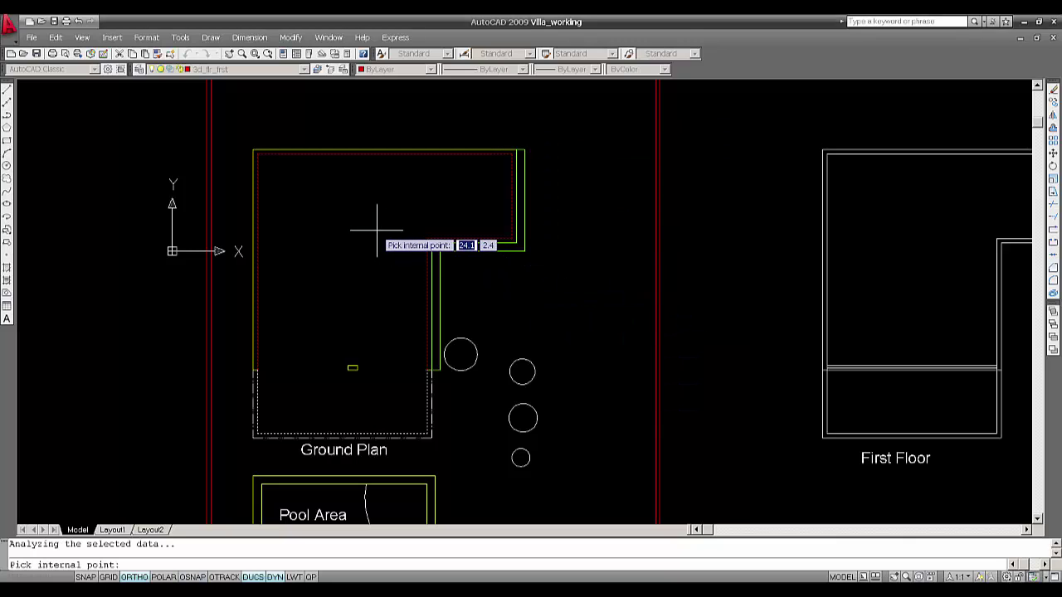
key(Return)
middle_drag(559, 329, 576, 343)
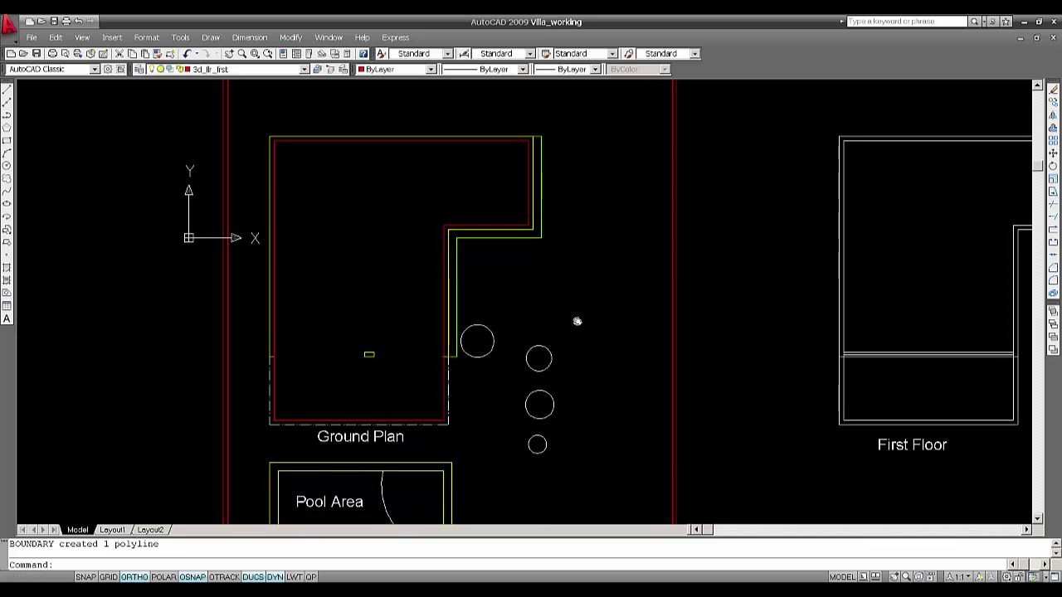
Turn off every layer except 3d_flr_frst and save Villa_working.dwg.
text(la)
key(Return)
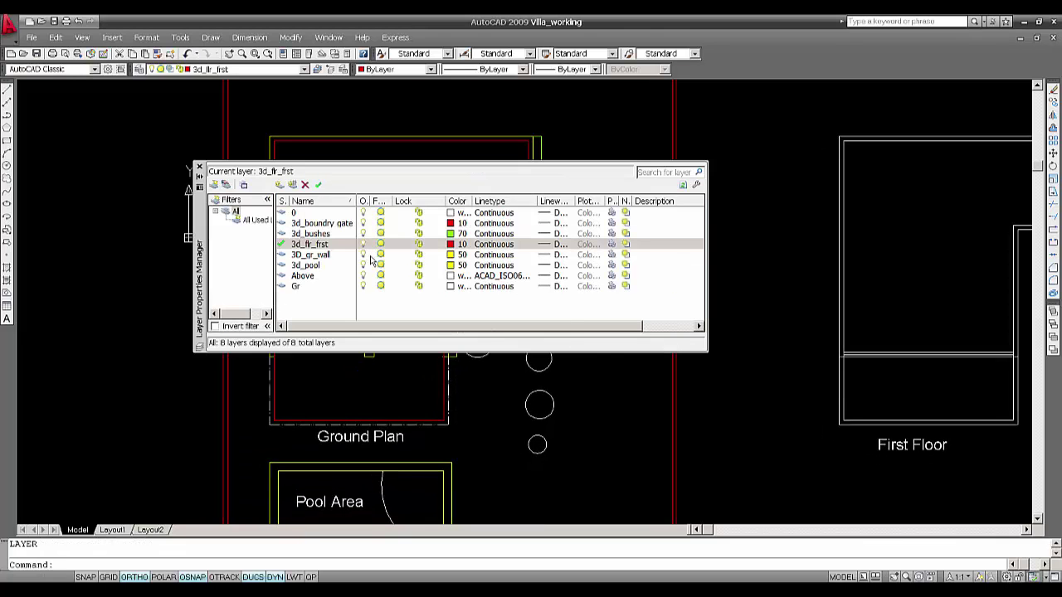
right_click(318, 253)
click(352, 452)
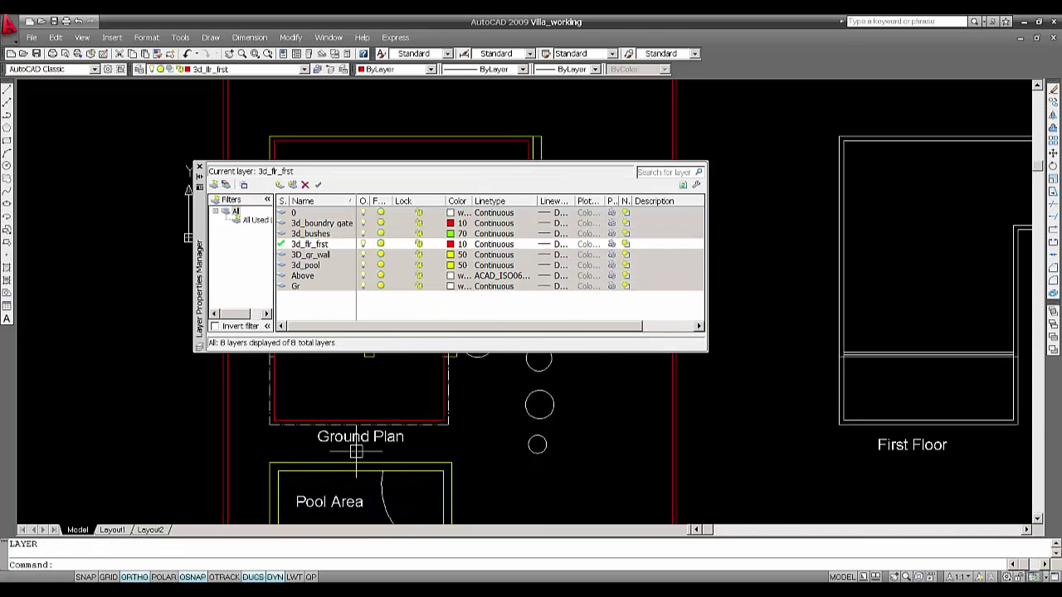
click(362, 287)
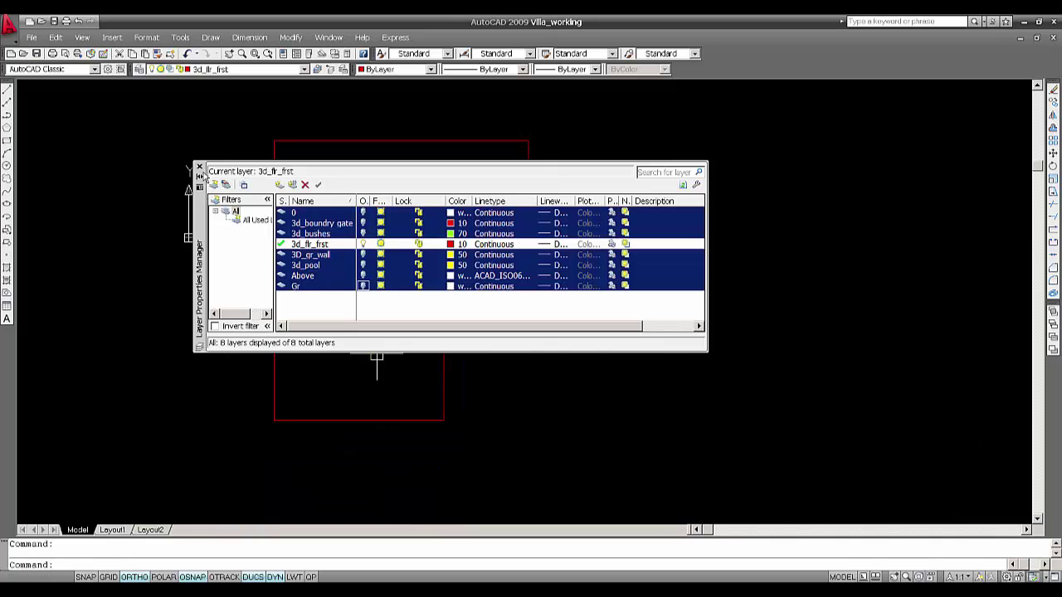
click(200, 167)
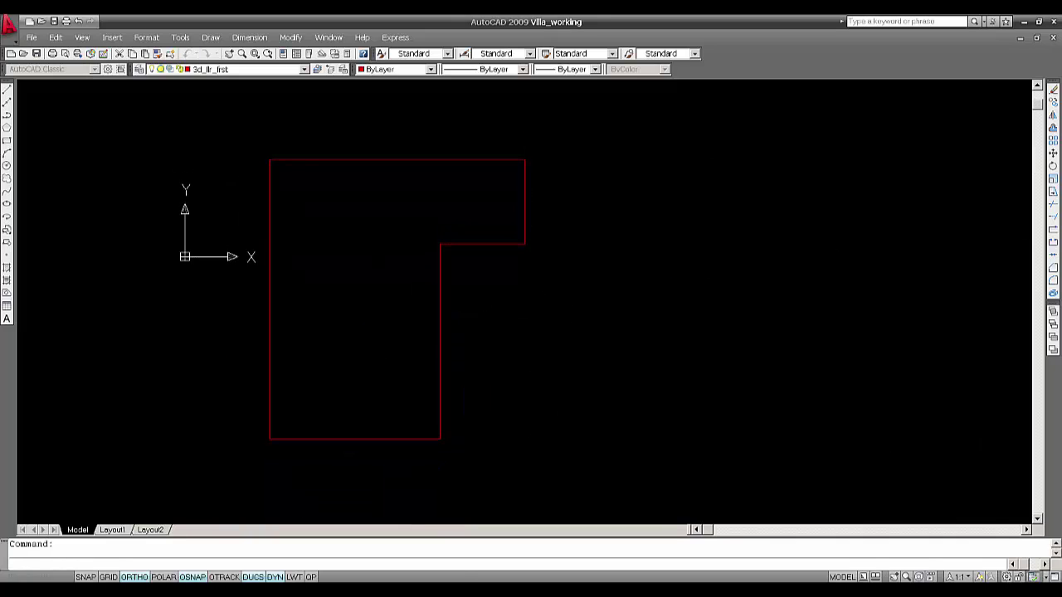
key(ctrl+s)
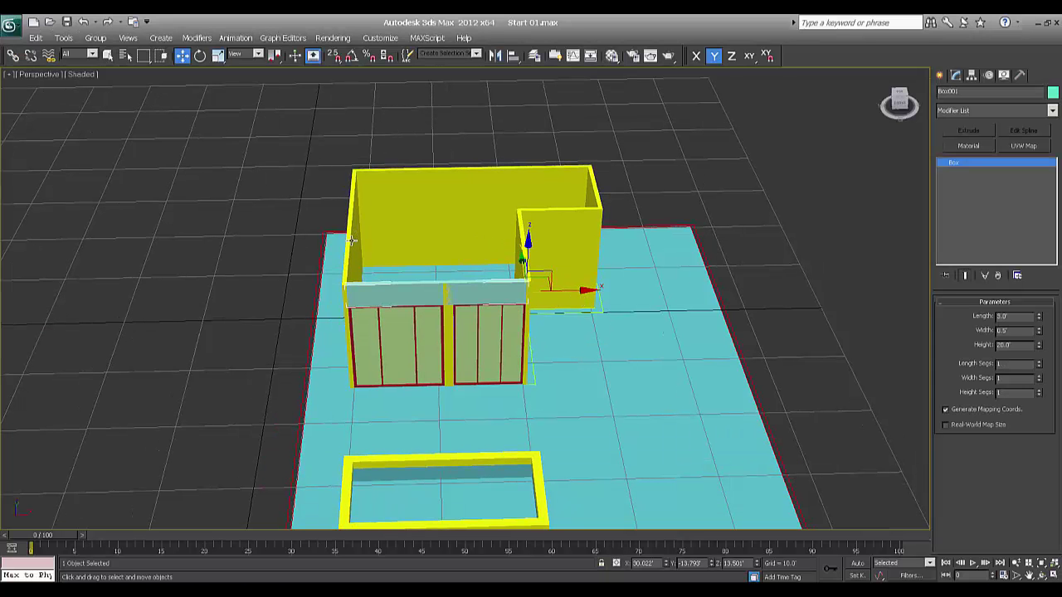
Import Villa_working as a Legacy AutoCAD (*.DWG) file and merge it into the current scene.
key(ctrl+i)
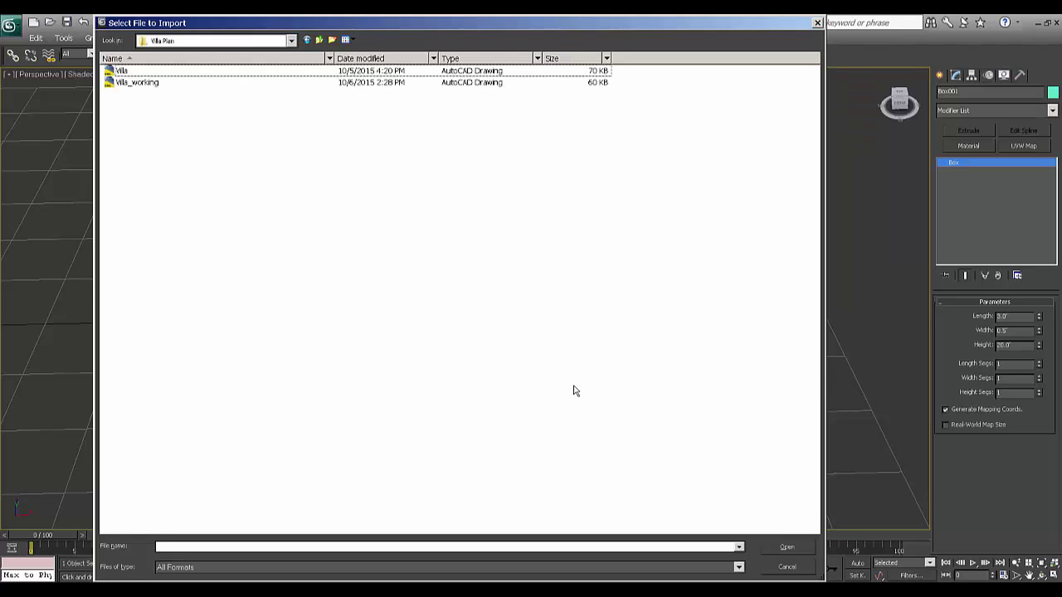
click(141, 84)
click(199, 569)
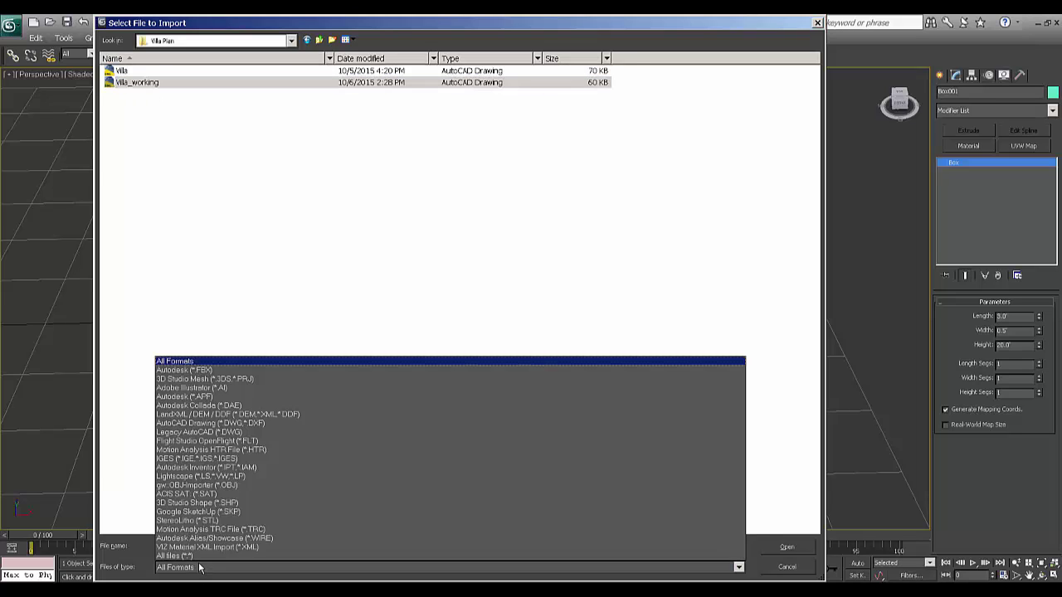
click(201, 558)
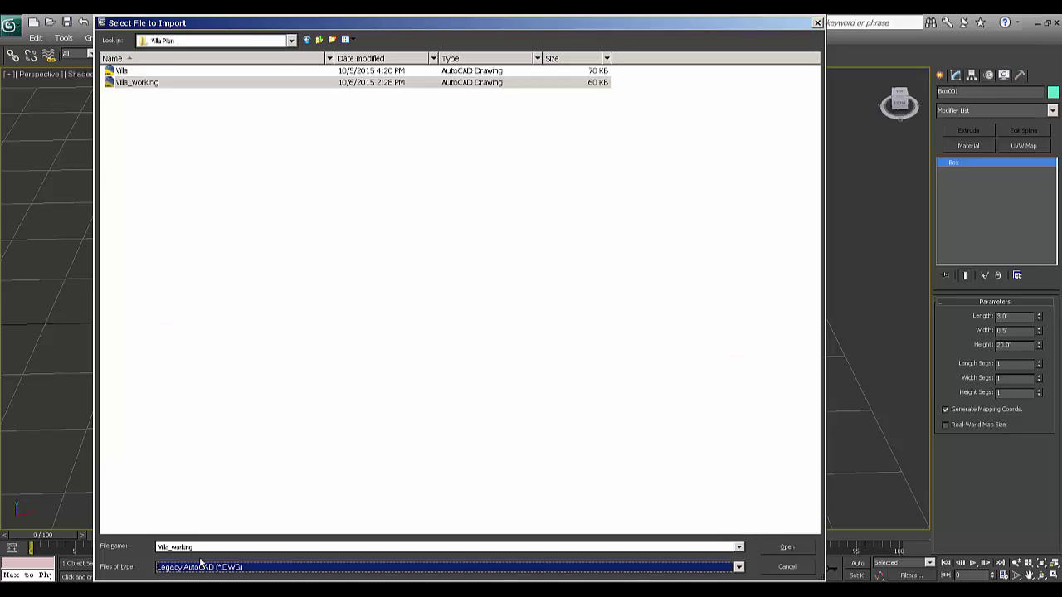
click(170, 242)
click(138, 84)
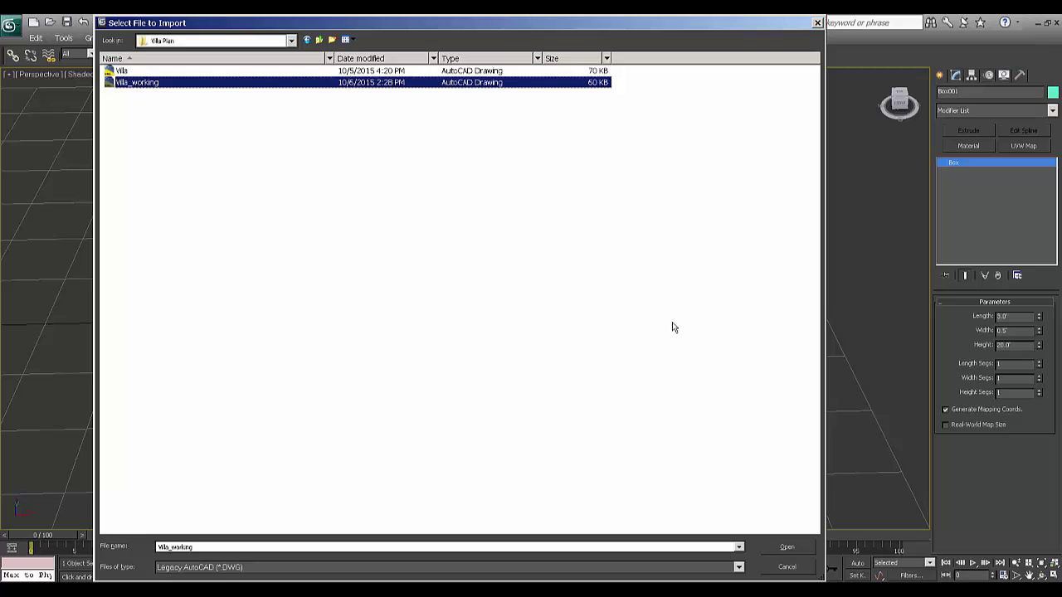
click(778, 545)
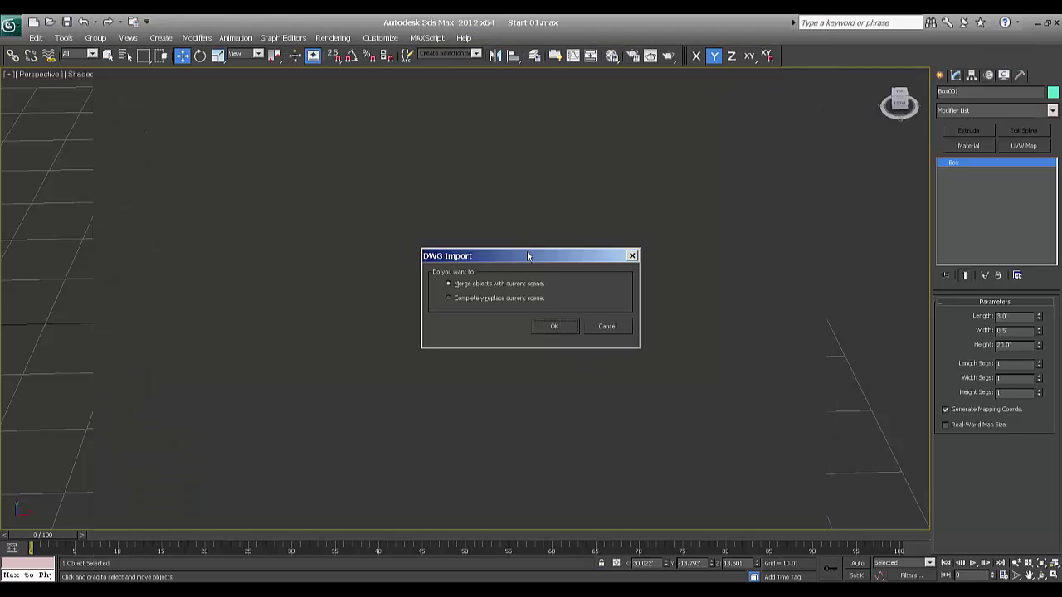
drag(527, 256, 581, 221)
click(608, 292)
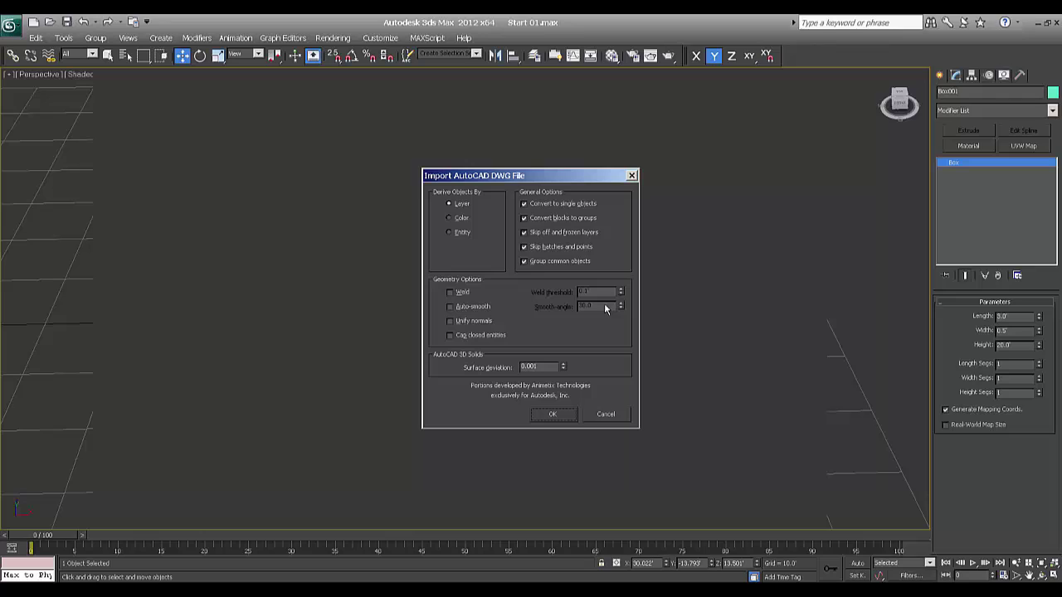
click(552, 415)
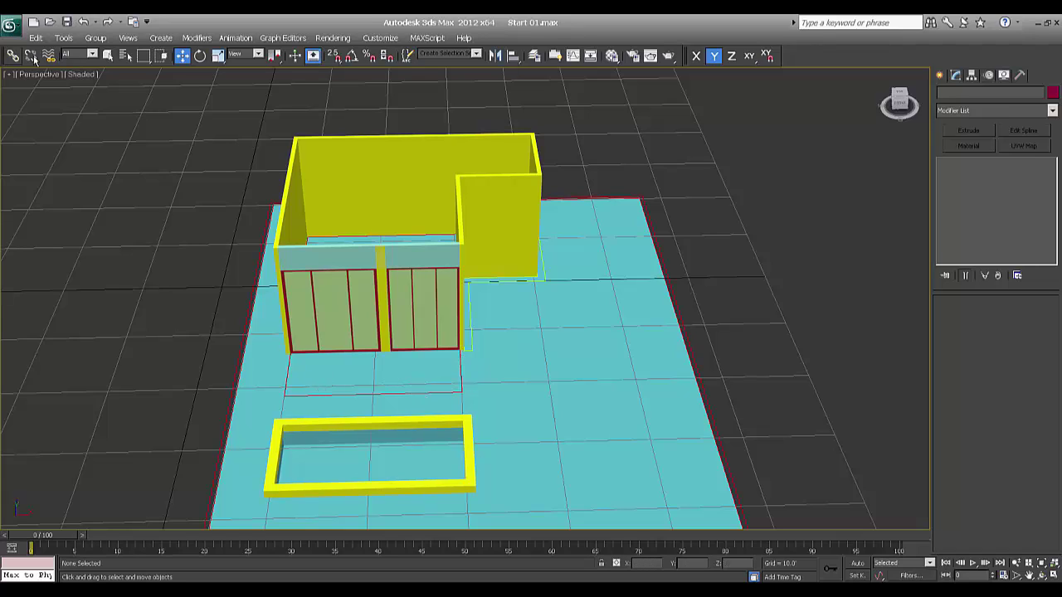
Select the imported 3d_flr_frst outline with the Shapes filter, viewed from the Left in wireframe.
click(77, 55)
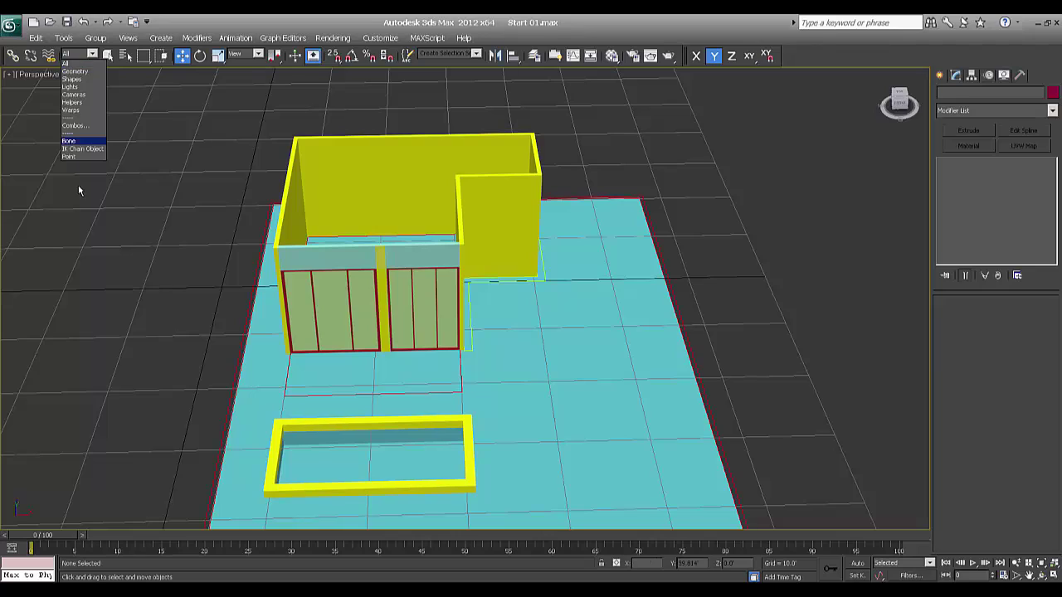
click(83, 80)
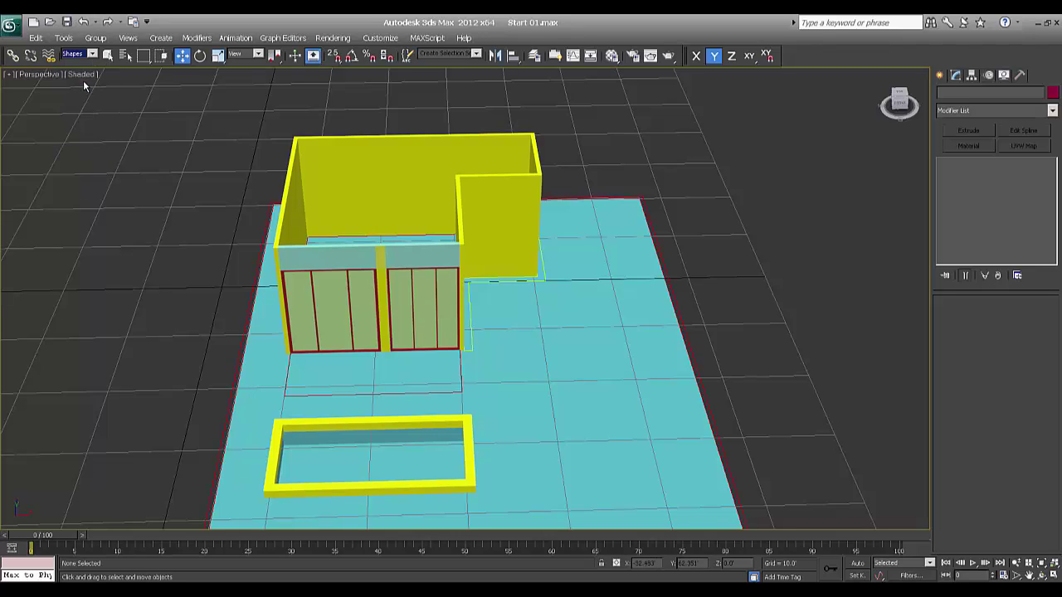
click(340, 394)
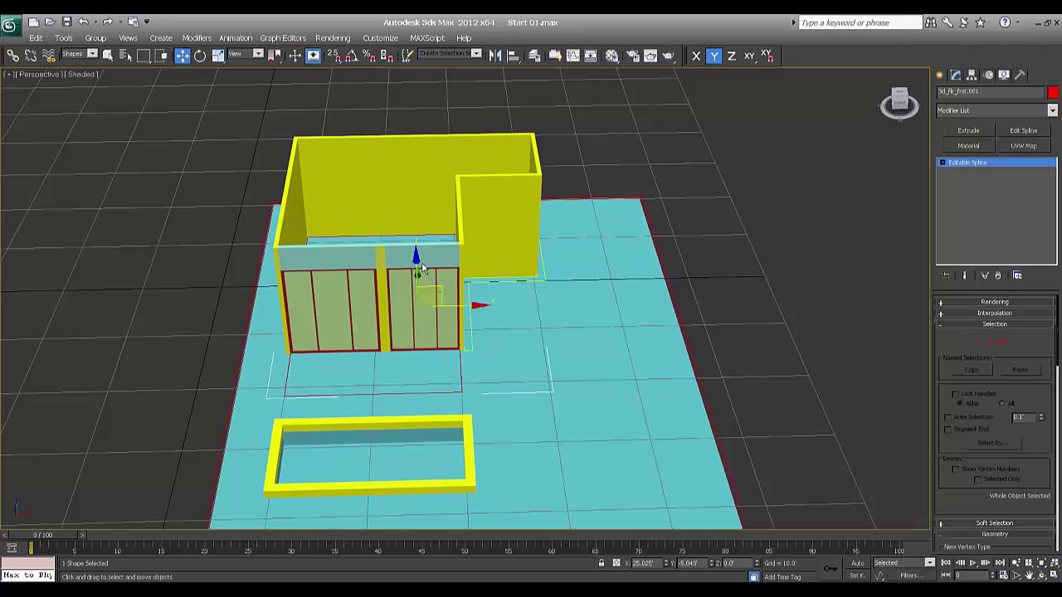
key(l)
scroll(427, 269, up, 5)
middle_drag(434, 274, 455, 395)
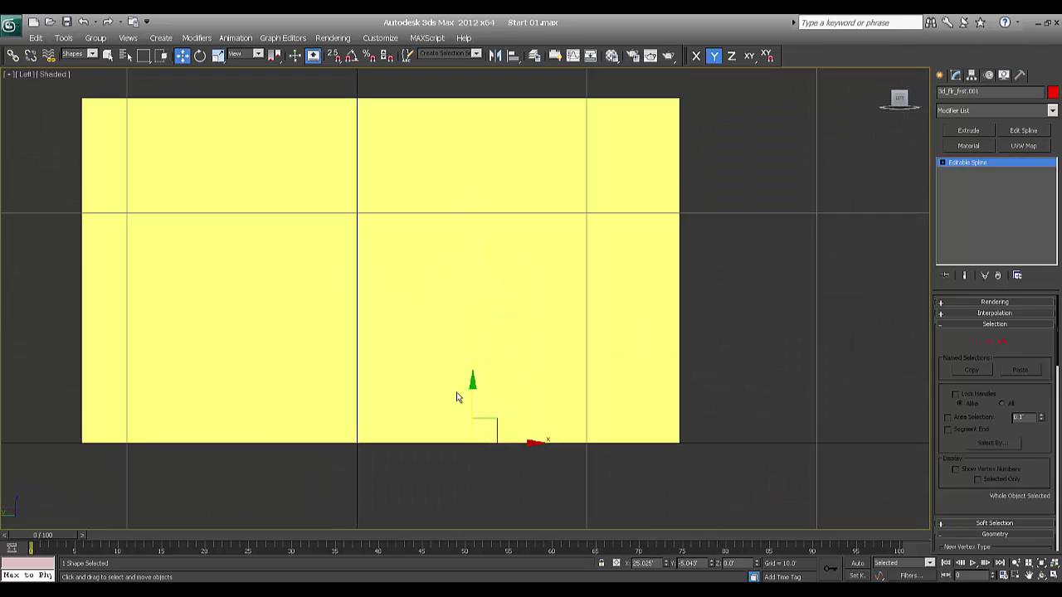
scroll(497, 308, down, 2)
key(F3)
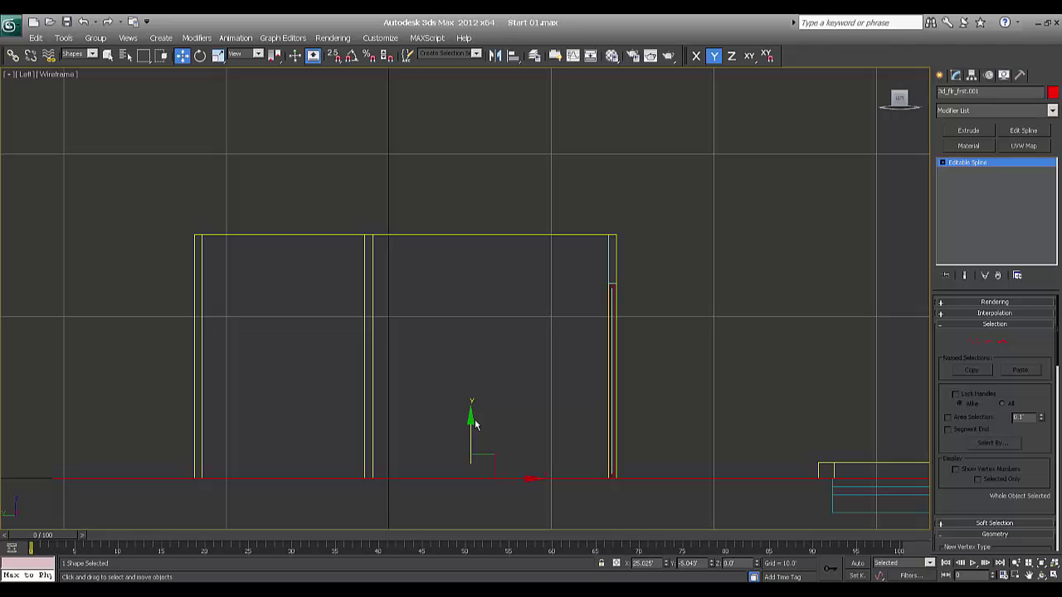
Move the outline up along Y until it sits level with the top of the walls.
drag(472, 421, 470, 175)
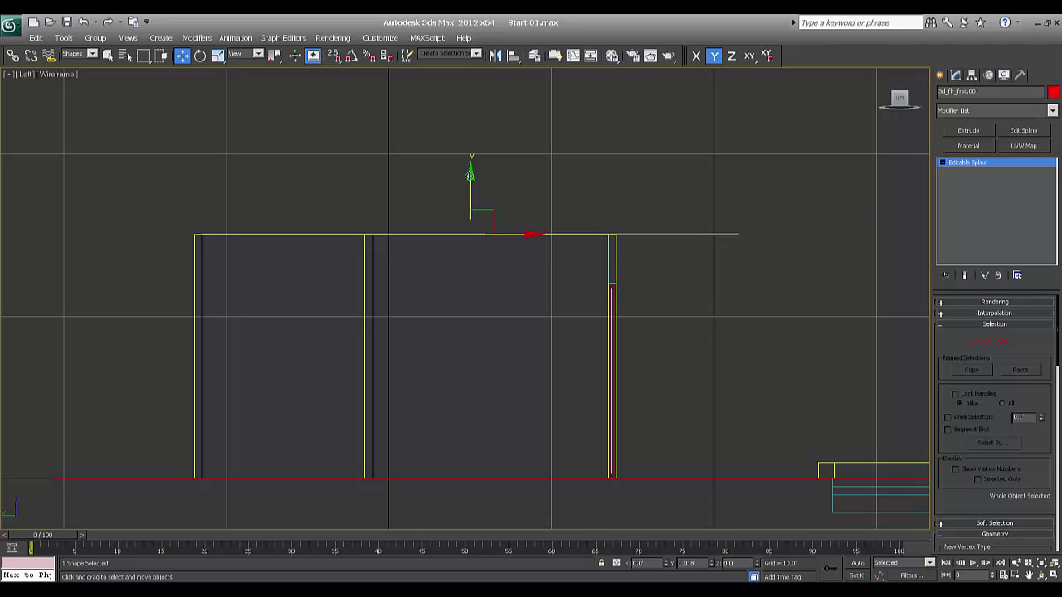
drag(469, 175, 470, 176)
scroll(460, 266, up, 8)
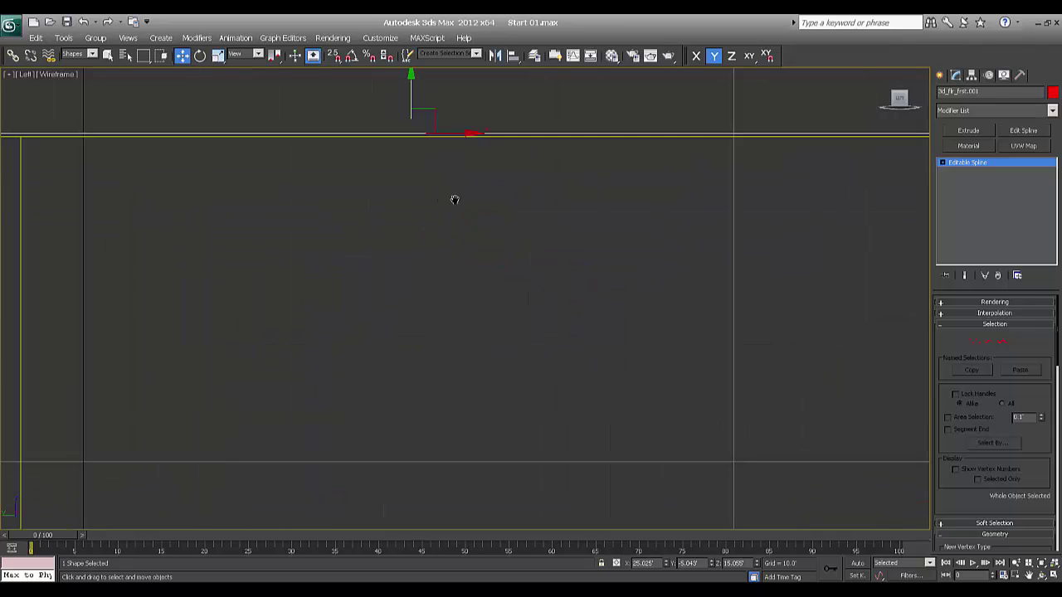
drag(472, 238, 473, 244)
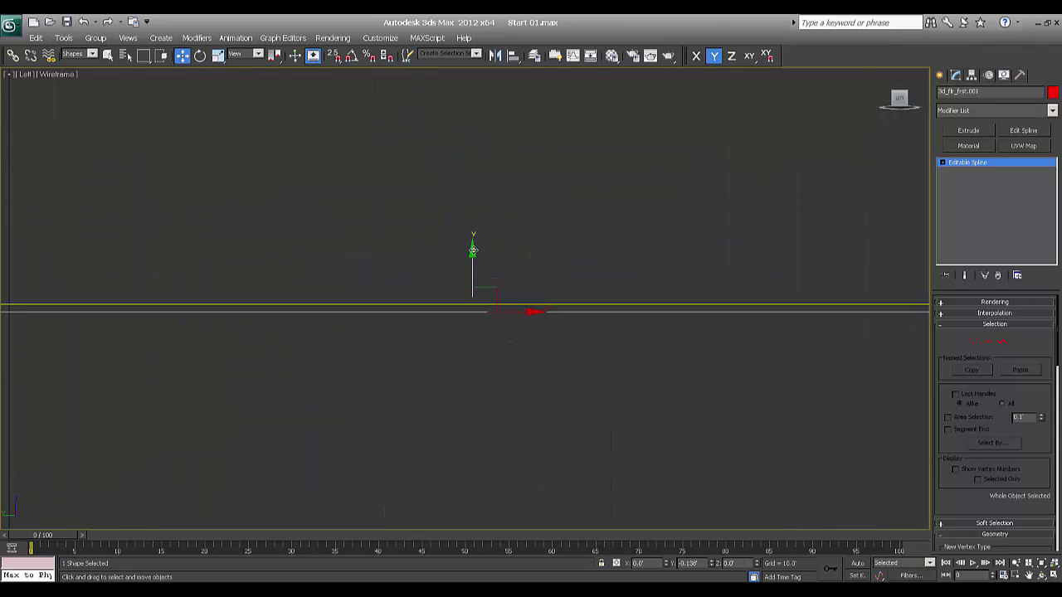
scroll(676, 414, down, 2)
scroll(676, 416, down, 4)
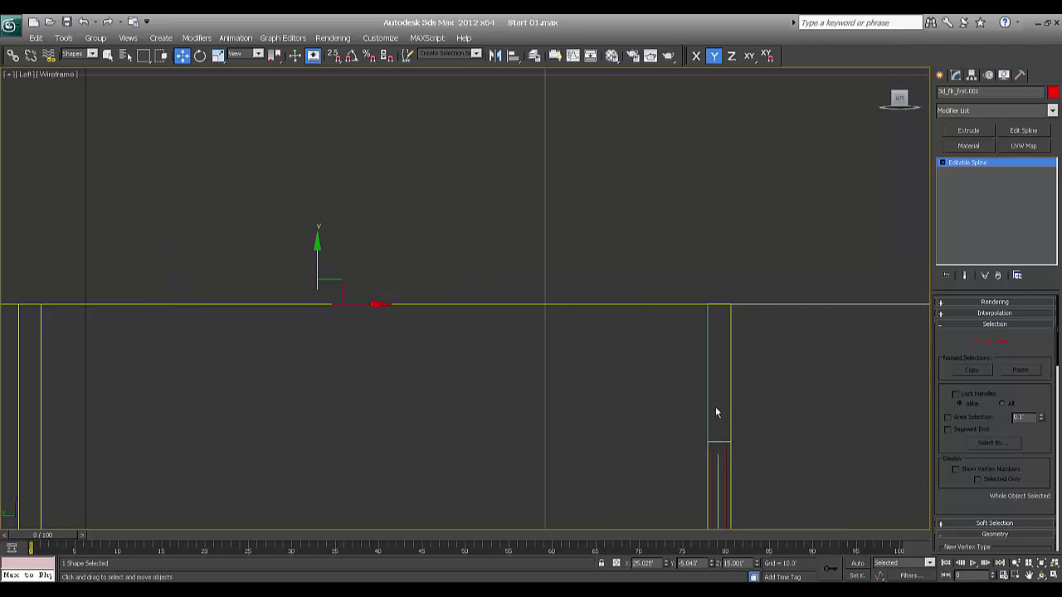
Extrude the outline by 1.0' and view it shaded in the Perspective viewport.
click(977, 134)
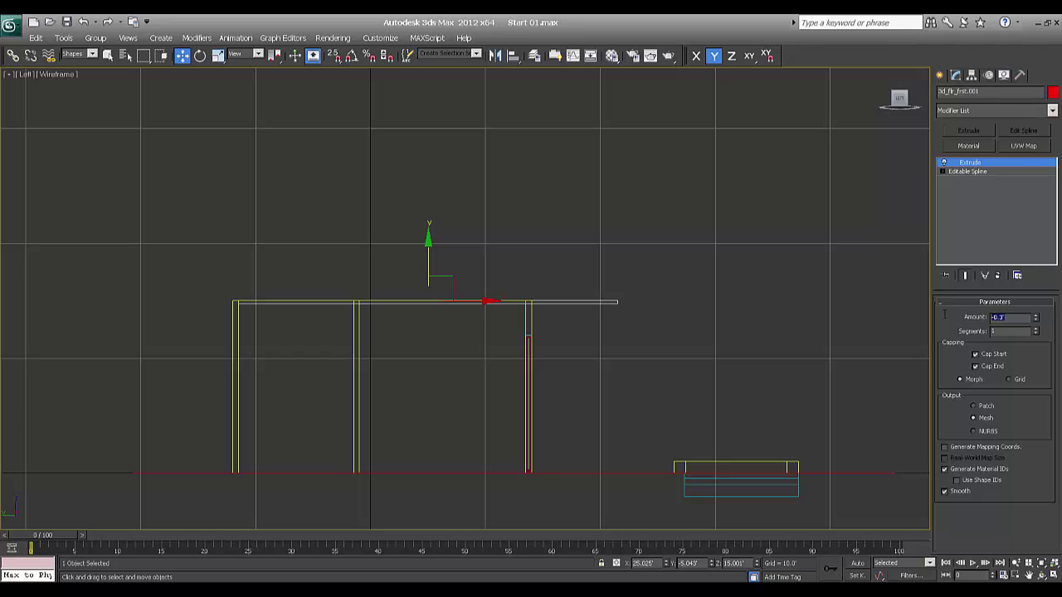
text(1.5)
key(Return)
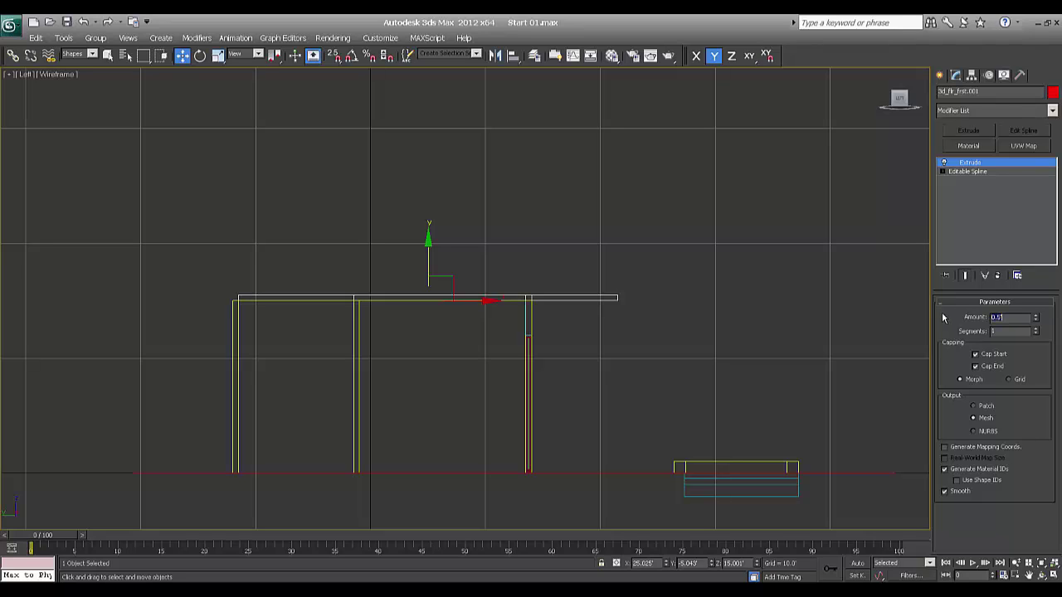
click(939, 76)
scroll(427, 322, up, 3)
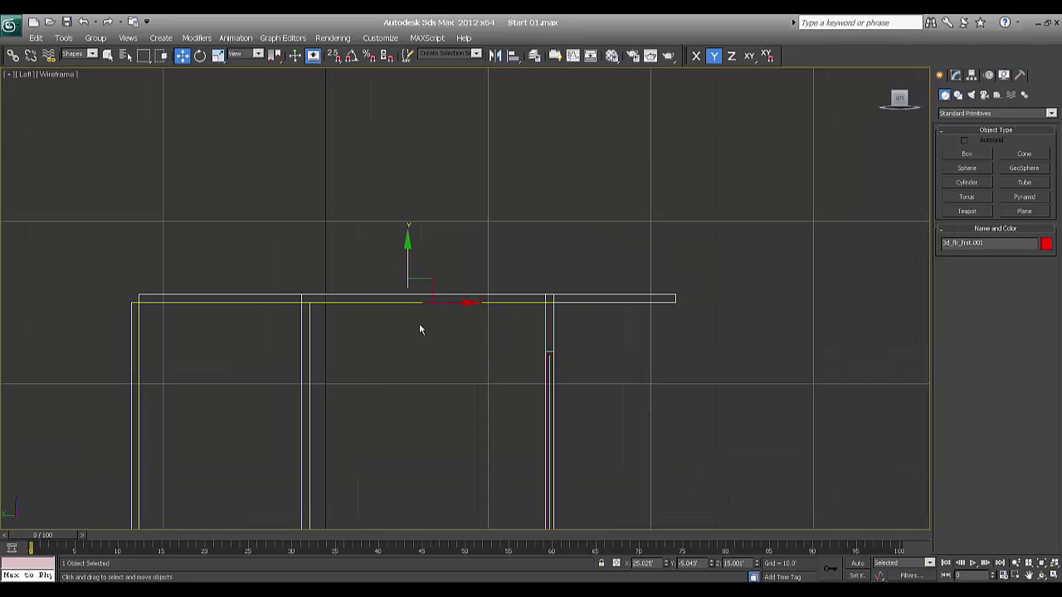
key(p)
alt+middle_drag(536, 360, 482, 409)
key(F3)
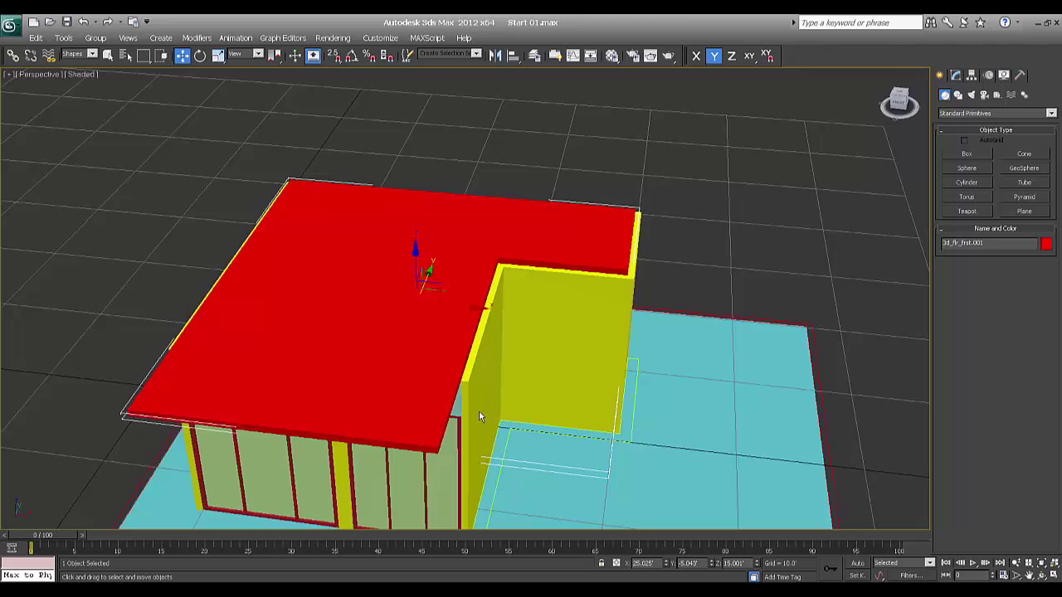
scroll(531, 400, up, 2)
alt+middle_drag(433, 407, 434, 382)
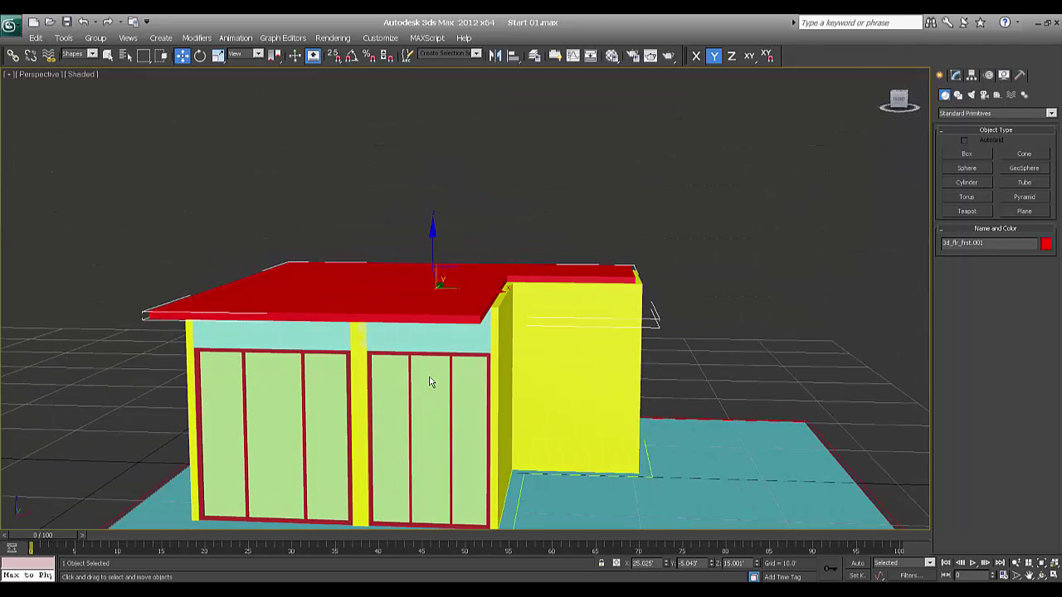
Confirm the 1.0' Extrude amount and orbit around the villa to inspect the red slab.
click(955, 76)
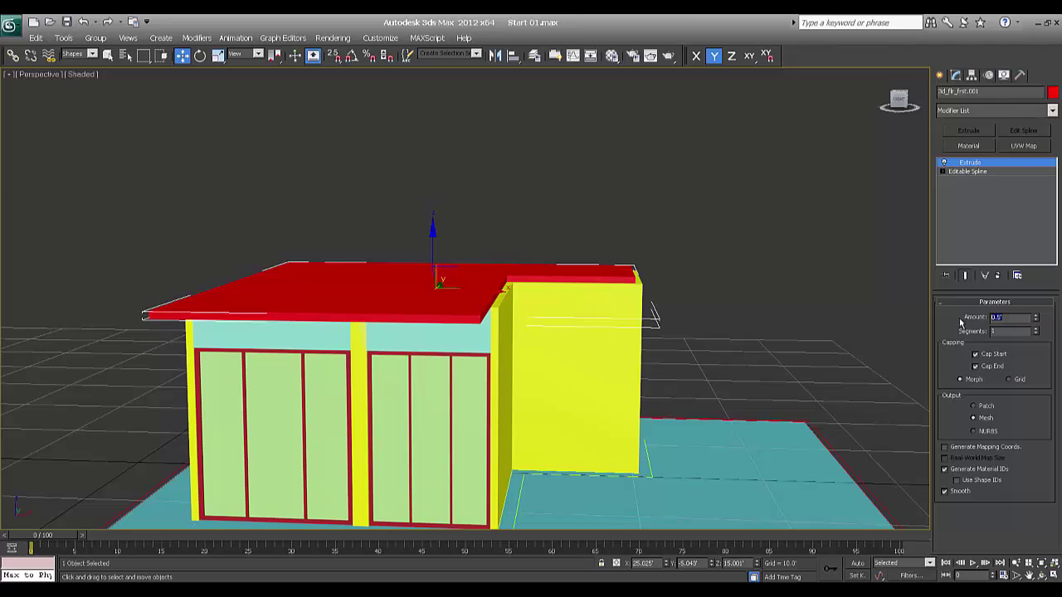
text(1)
key(Return)
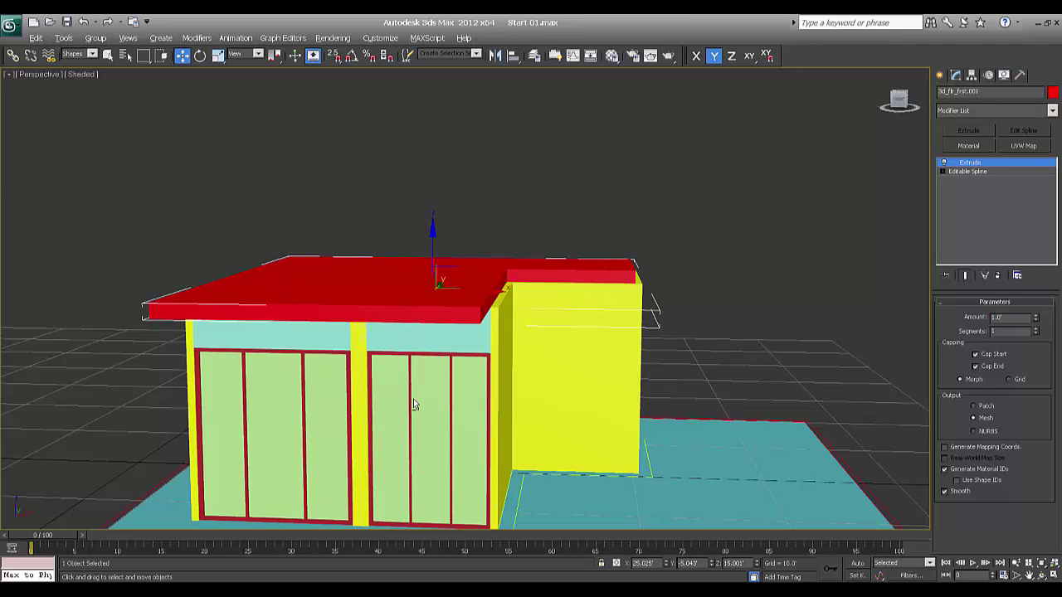
alt+middle_drag(387, 393, 426, 398)
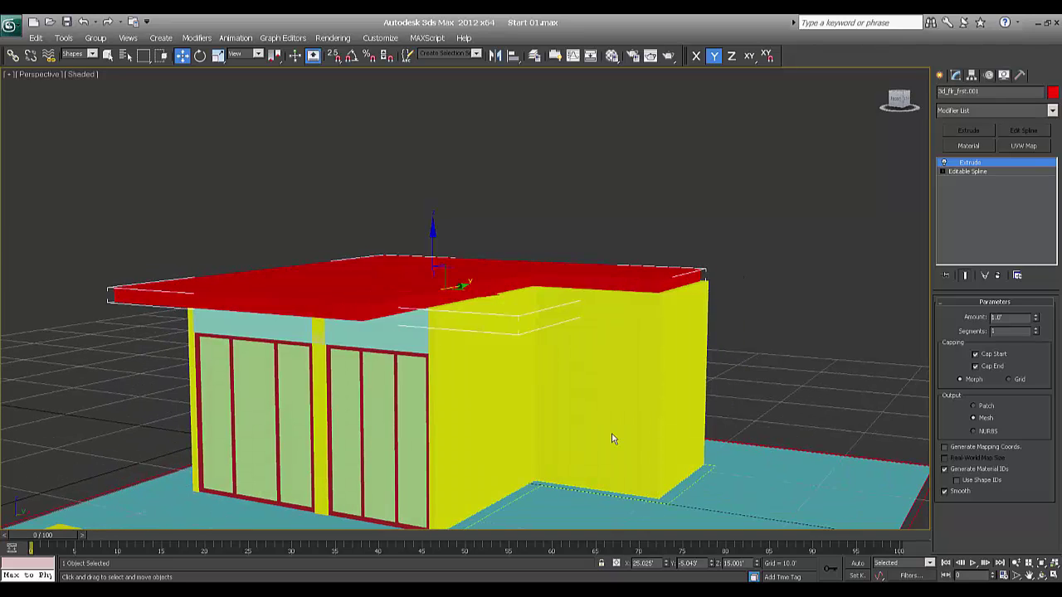
alt+middle_drag(611, 438, 333, 388)
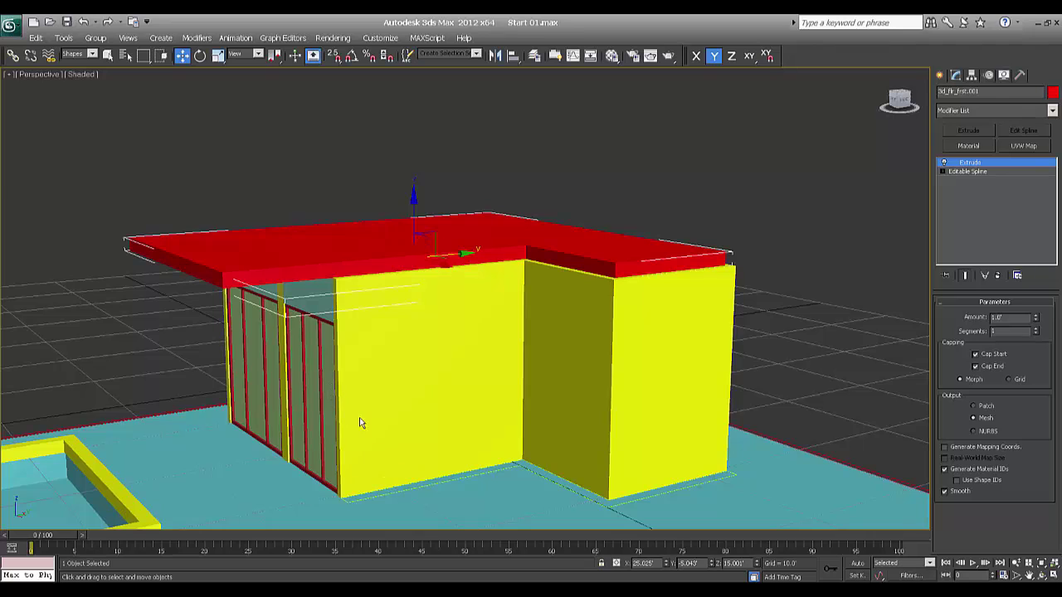
alt+middle_drag(362, 423, 453, 427)
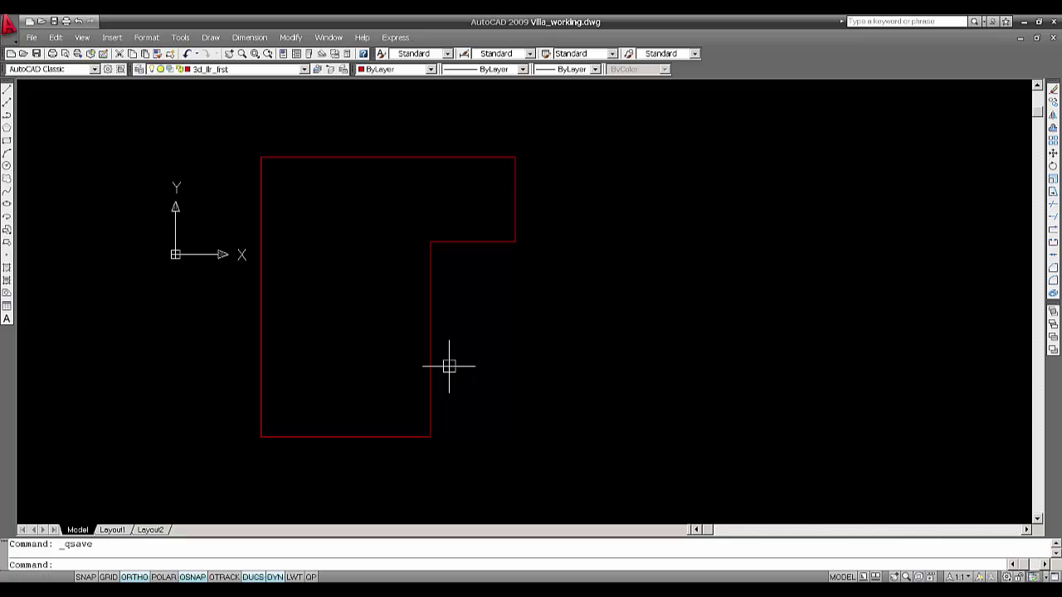
Select all eight layers in AutoCAD's Layer Properties Manager and turn them back on.
text(la)
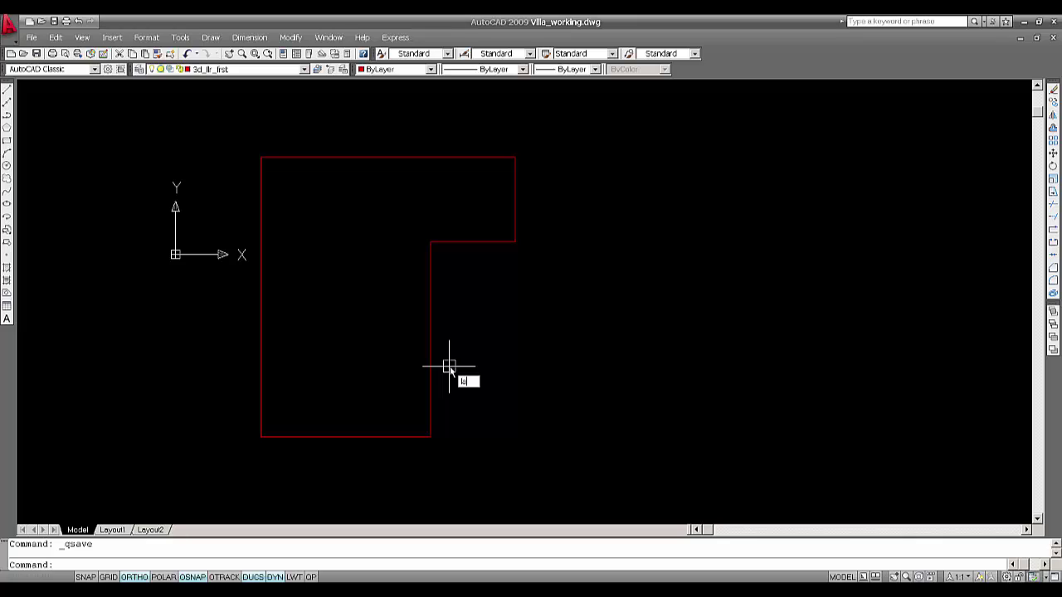
key(Return)
click(295, 214)
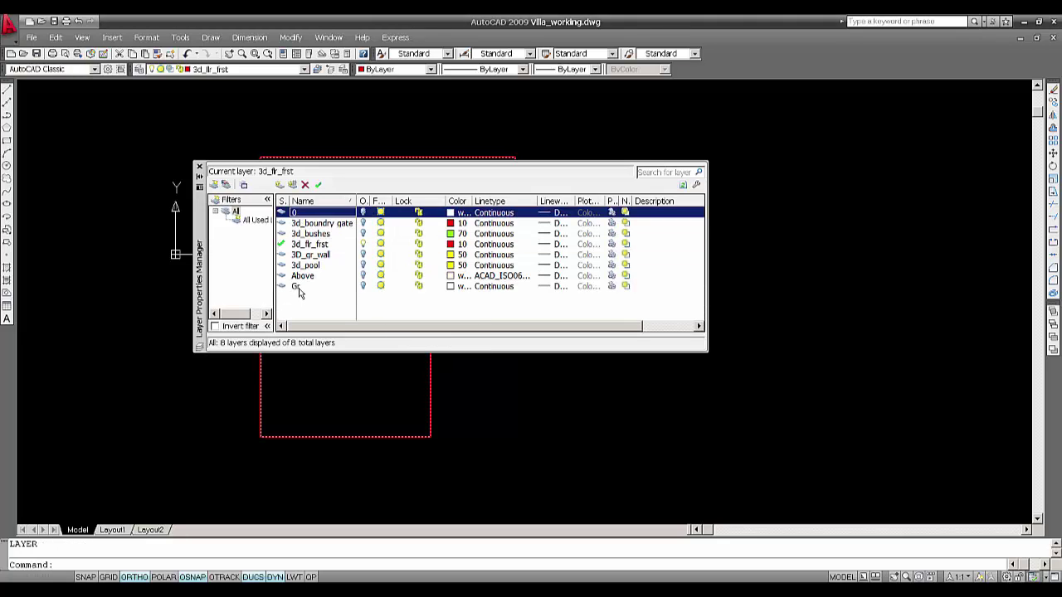
shift+click(372, 289)
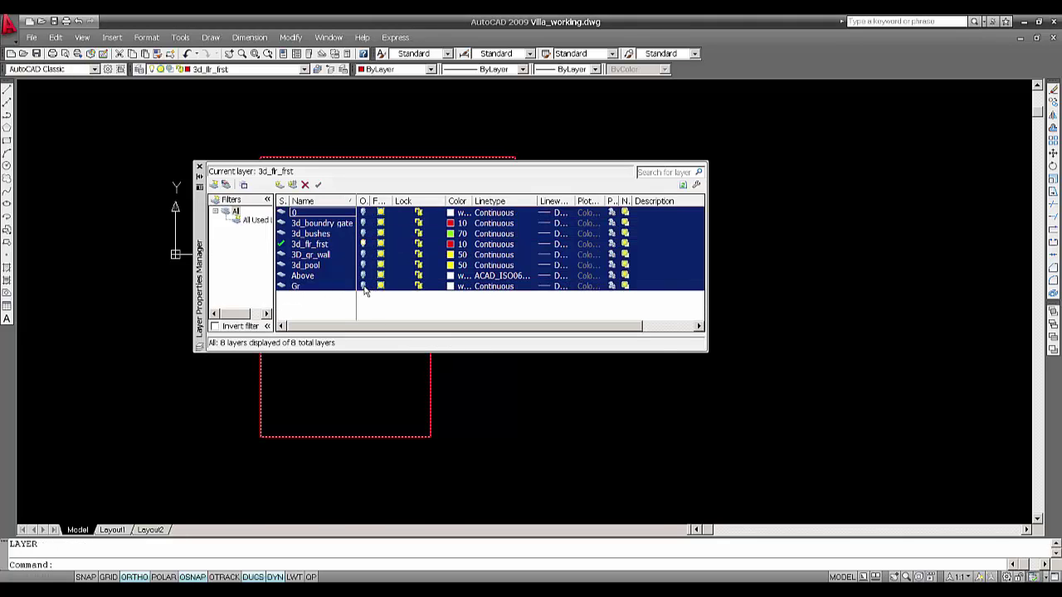
click(363, 287)
click(199, 166)
Pan and zoom to check the First Floor and Ground Plan, then view the villa's right side in 3ds Max.
mouse_move(509, 285)
middle_down()
mouse_move(396, 296)
mouse_move(426, 290)
middle_up()
scroll(385, 305, down, 2)
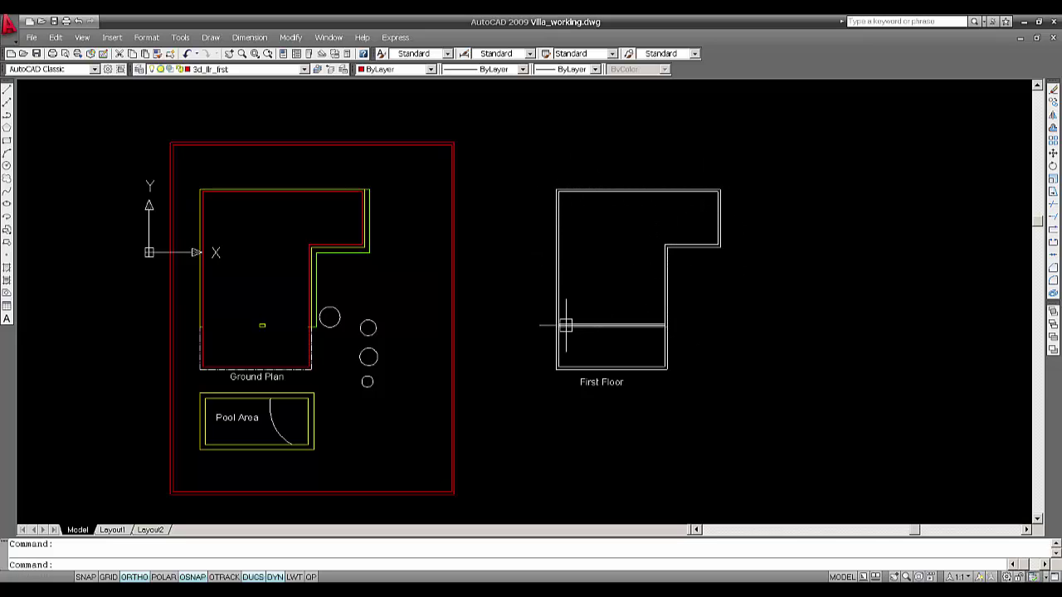
scroll(613, 329, up, 4)
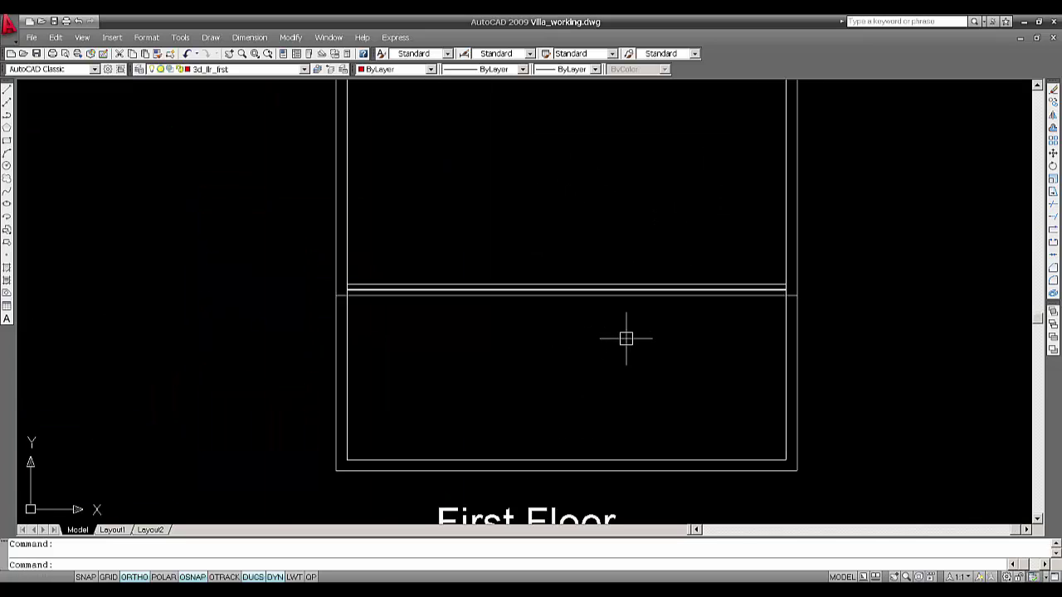
middle_drag(623, 336, 620, 396)
scroll(585, 406, down, 2)
middle_drag(742, 310, 725, 360)
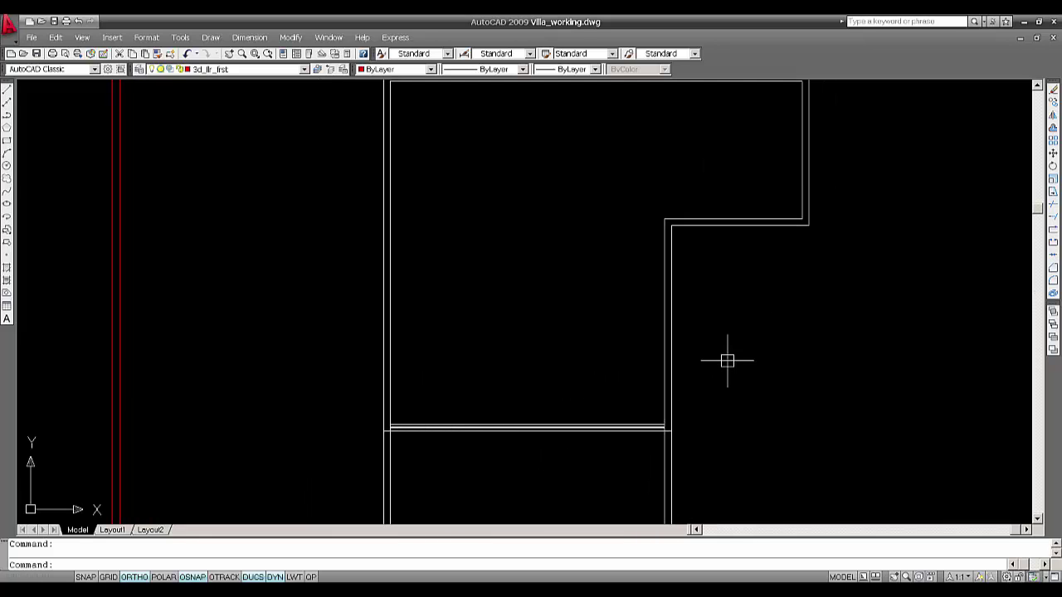
scroll(725, 360, down, 2)
middle_drag(387, 356, 564, 348)
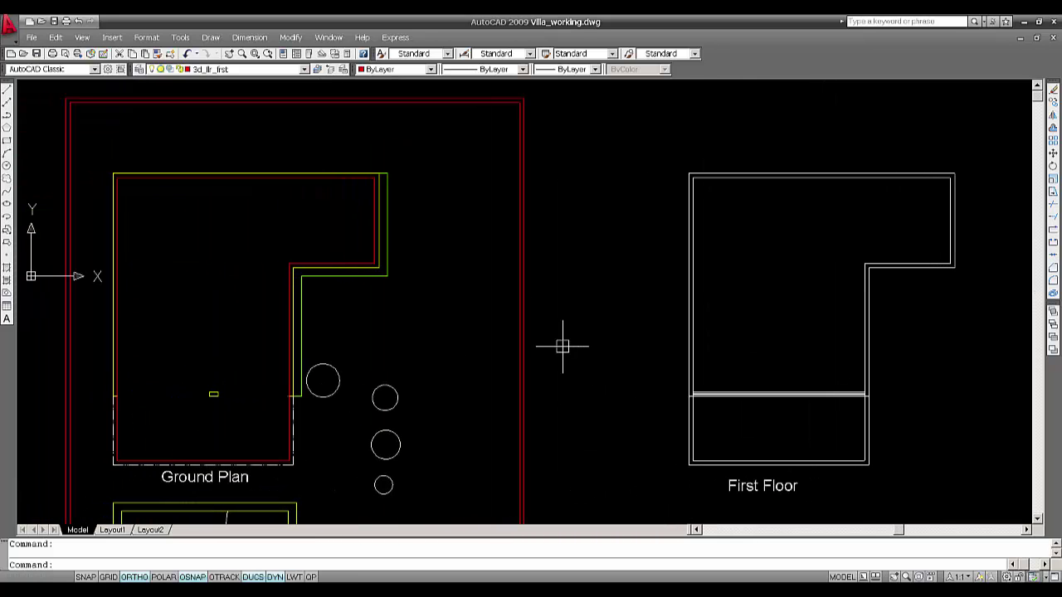
mouse_move(769, 347)
middle_down()
mouse_move(696, 311)
mouse_move(714, 269)
middle_up()
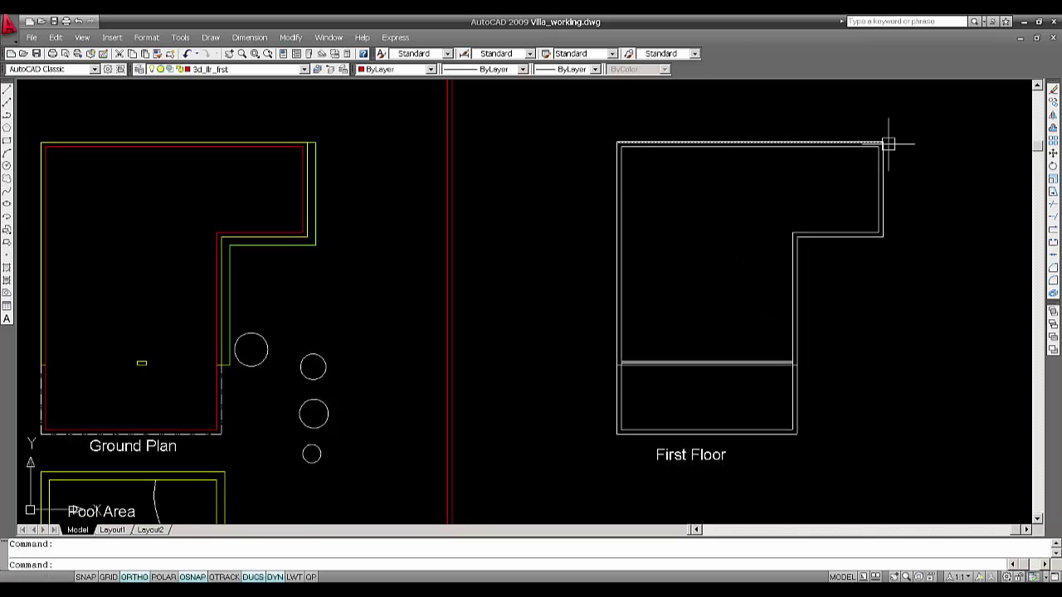
middle_drag(813, 327, 823, 305)
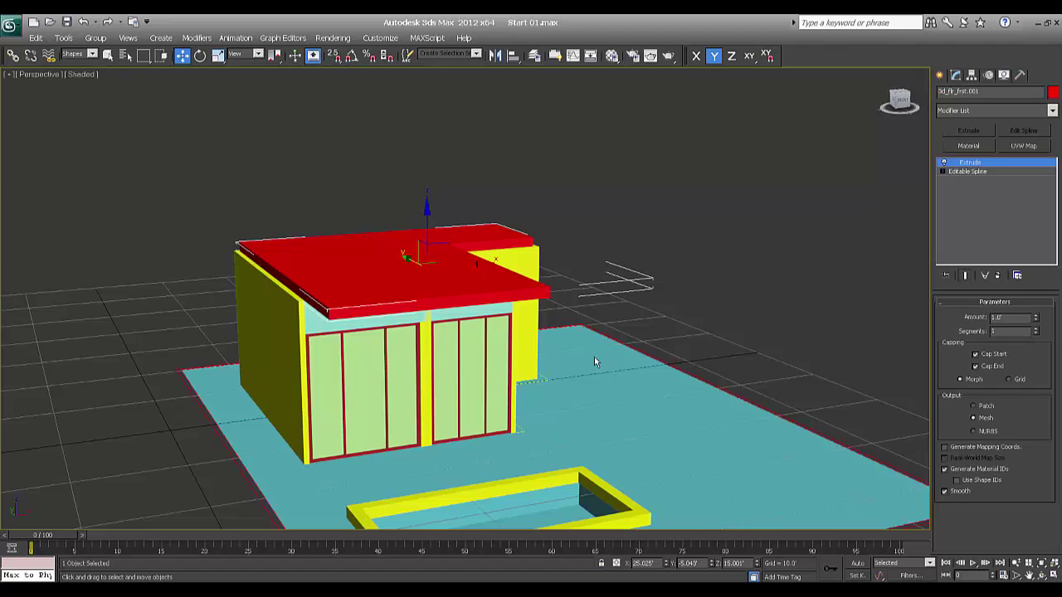
alt+middle_drag(594, 362, 506, 386)
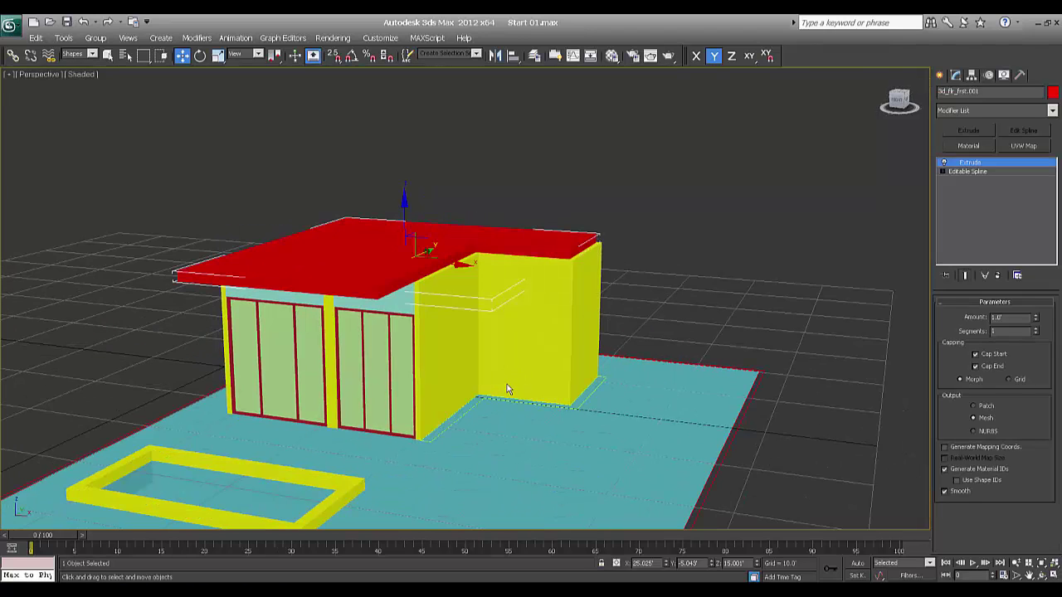